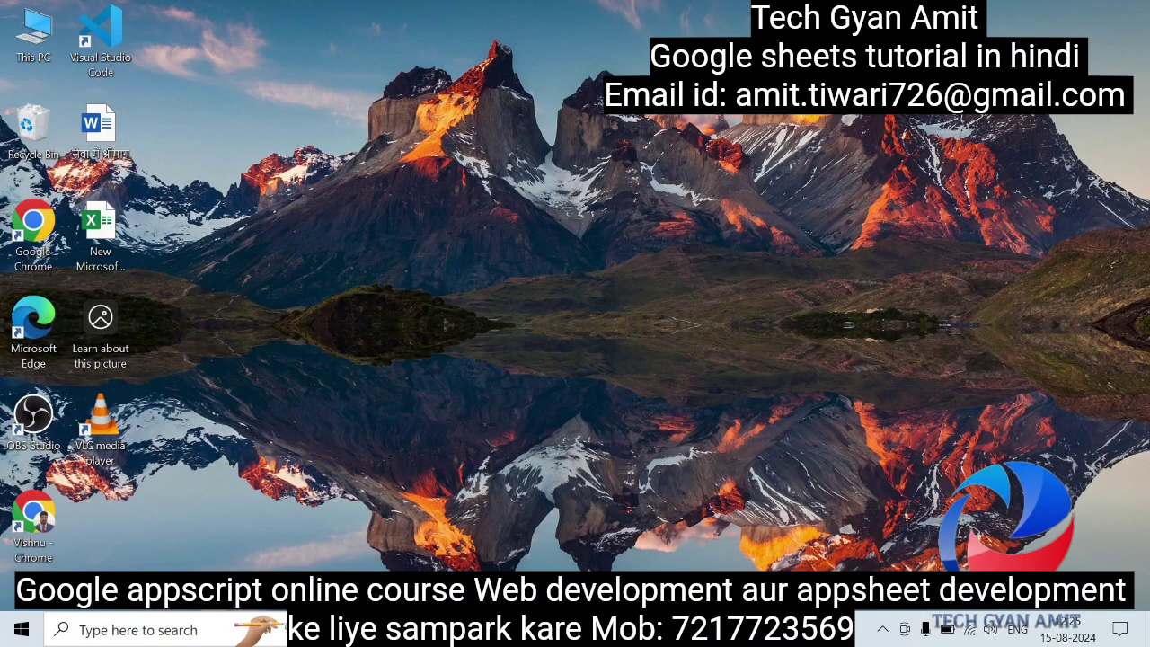
# Restore the Date Project spreadsheet window from the taskbar.
pyautogui.click(640, 629)
# Set the start date in B1 to 01/07/2024 using the date picker.
pyautogui.click(377, 425)
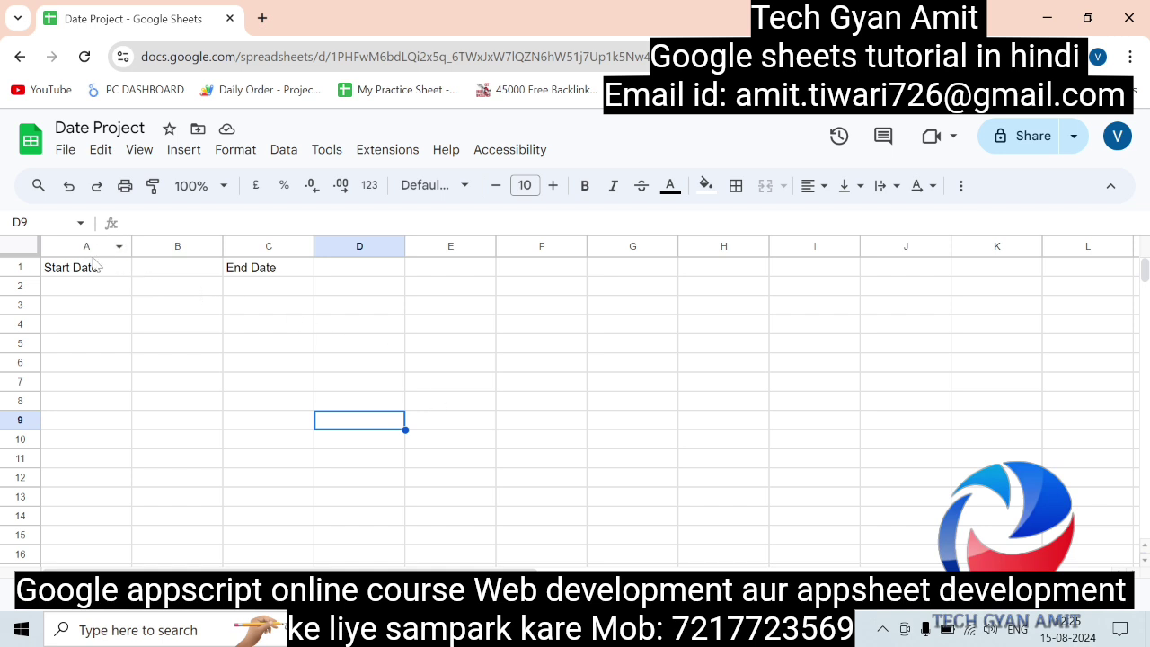
pyautogui.doubleClick(159, 272)
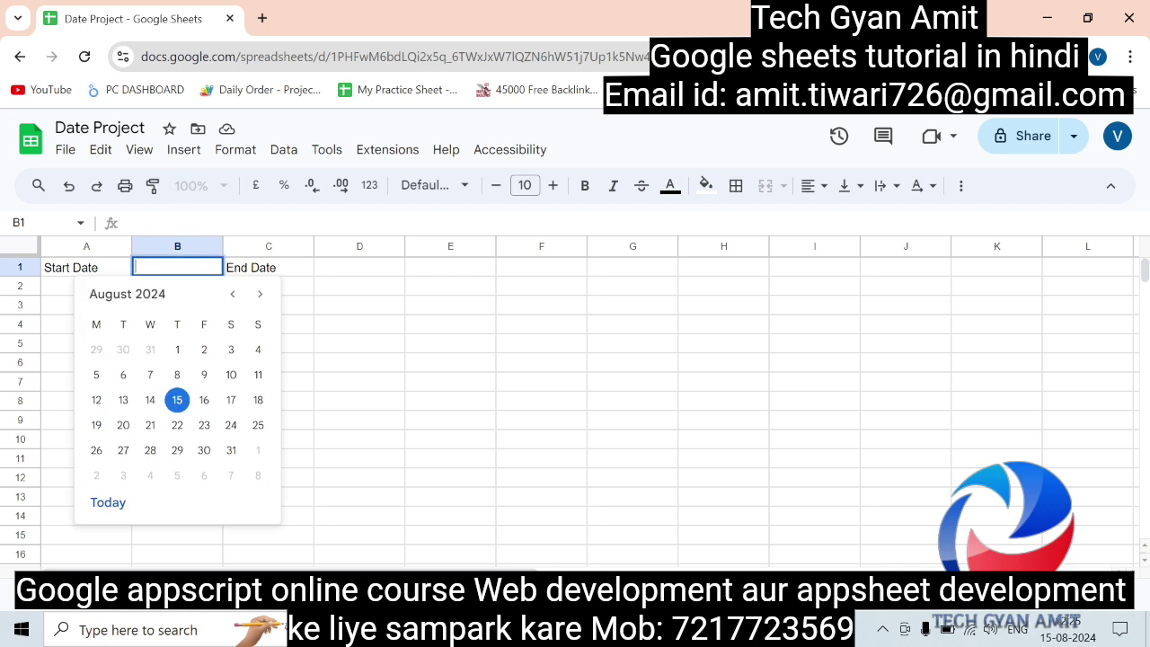
pyautogui.click(234, 297)
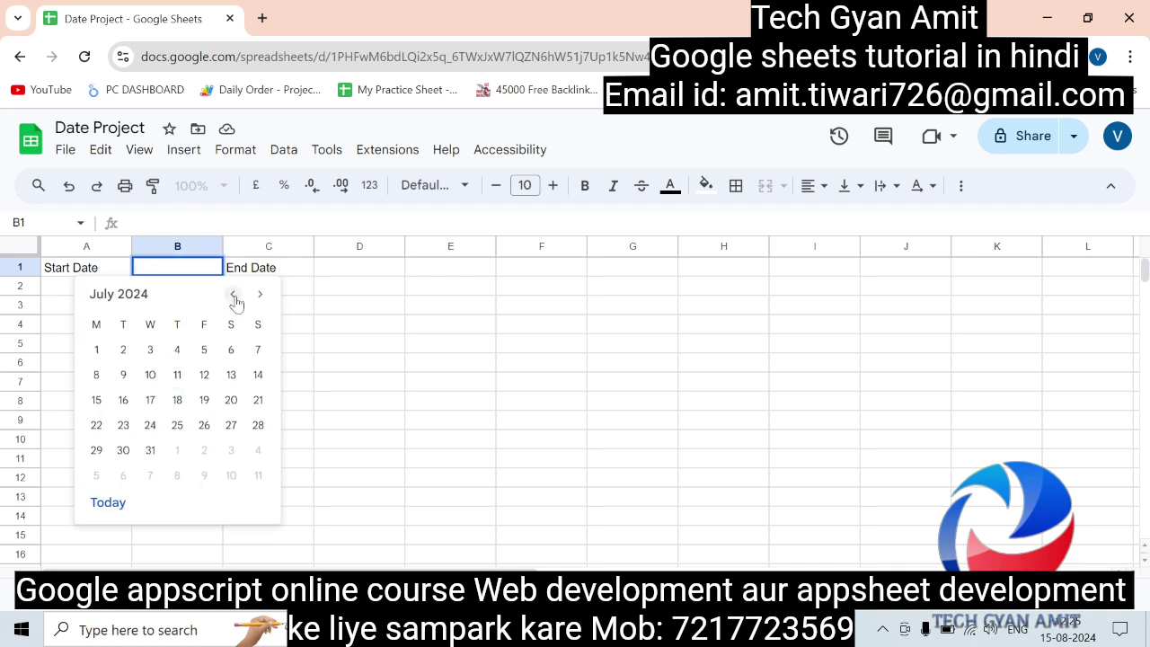
pyautogui.click(106, 350)
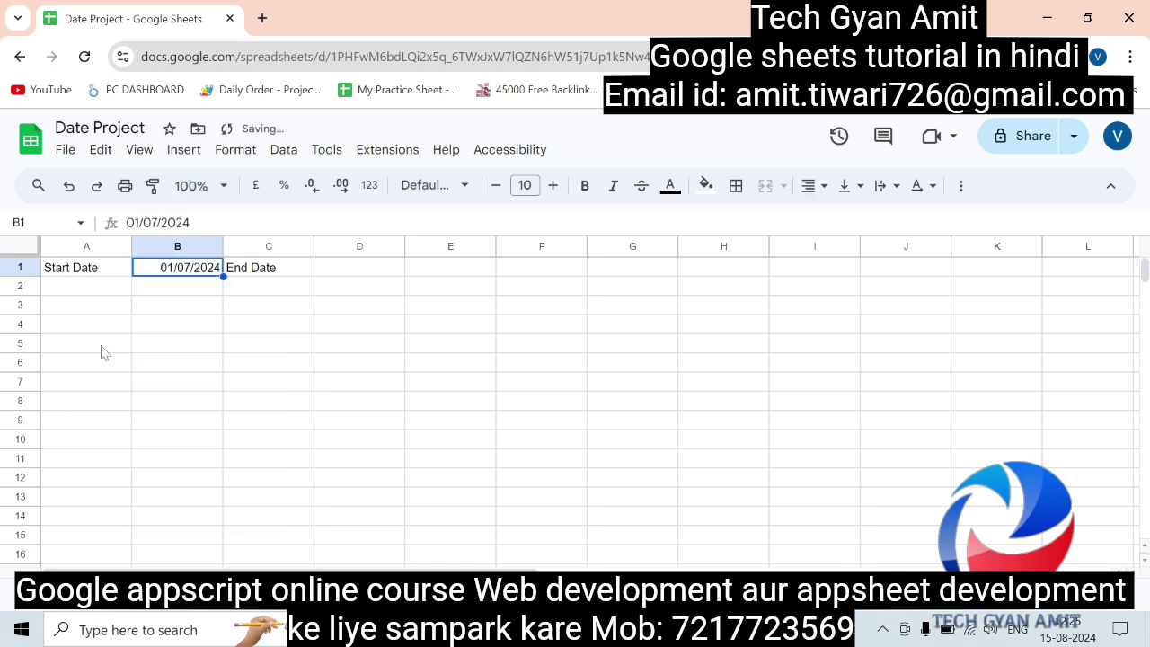
# Set the end date in D1 to 31/10/2024 using the date picker.
pyautogui.doubleClick(344, 275)
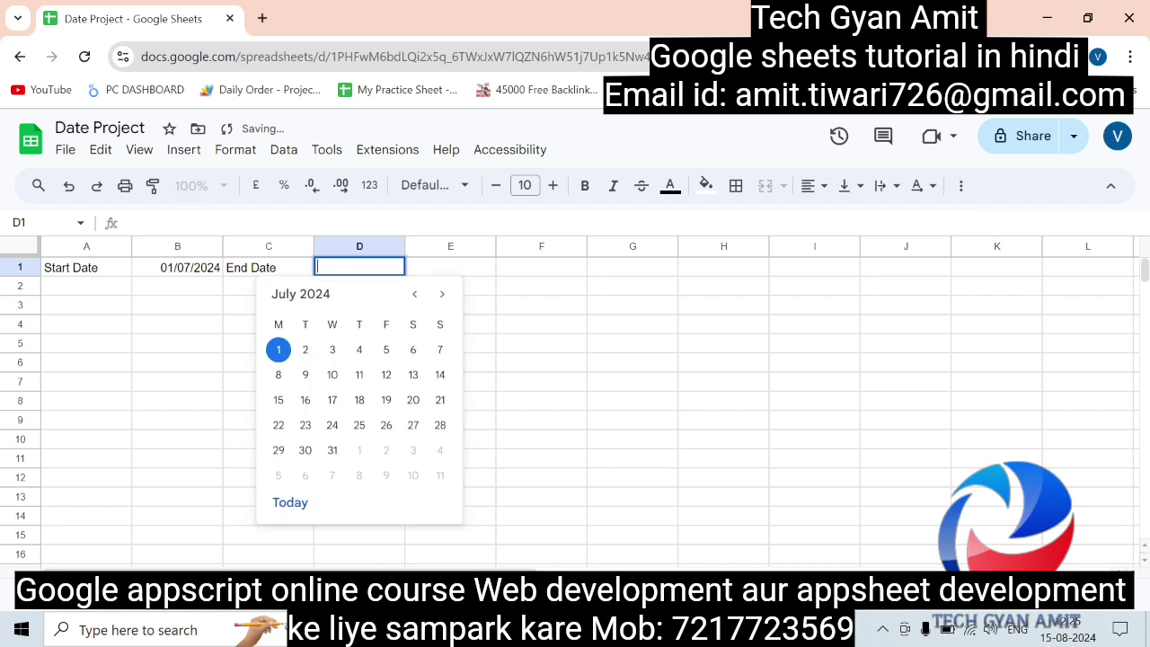
pyautogui.click(443, 295)
pyautogui.click(443, 294)
pyautogui.click(443, 295)
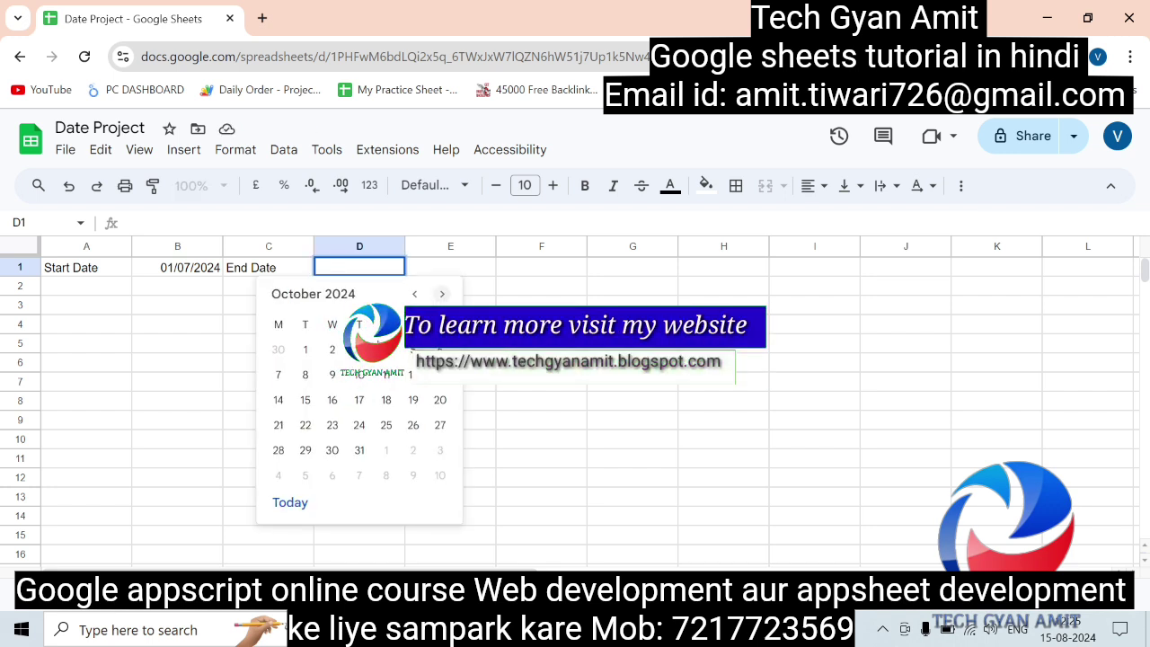
pyautogui.click(358, 450)
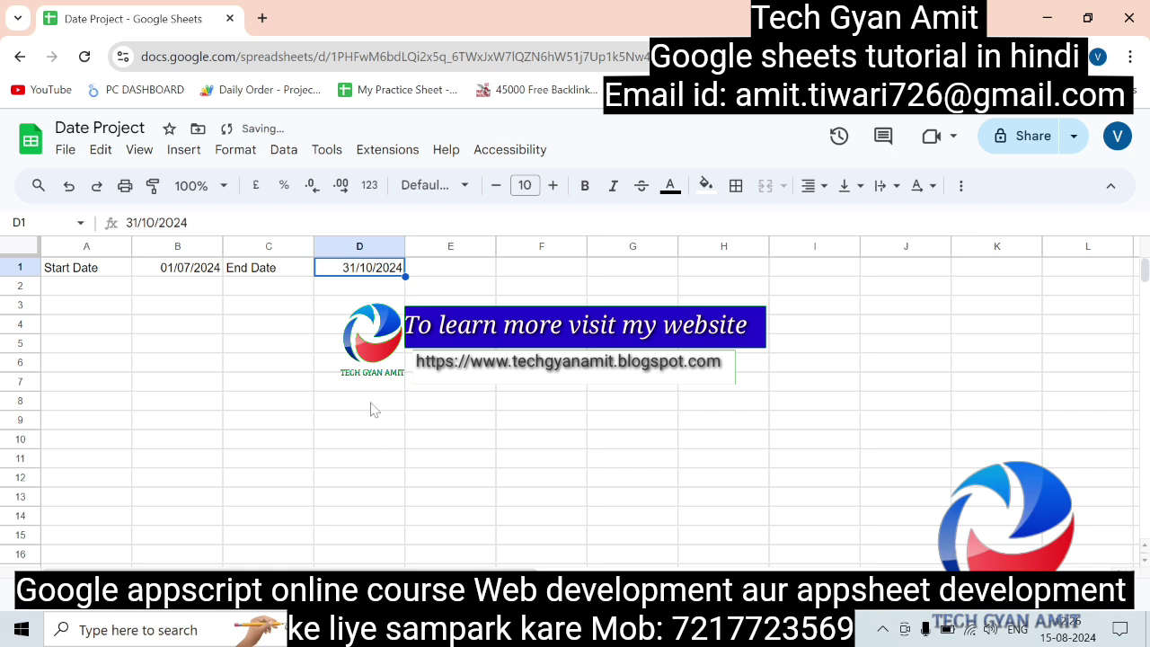
pyautogui.click(268, 346)
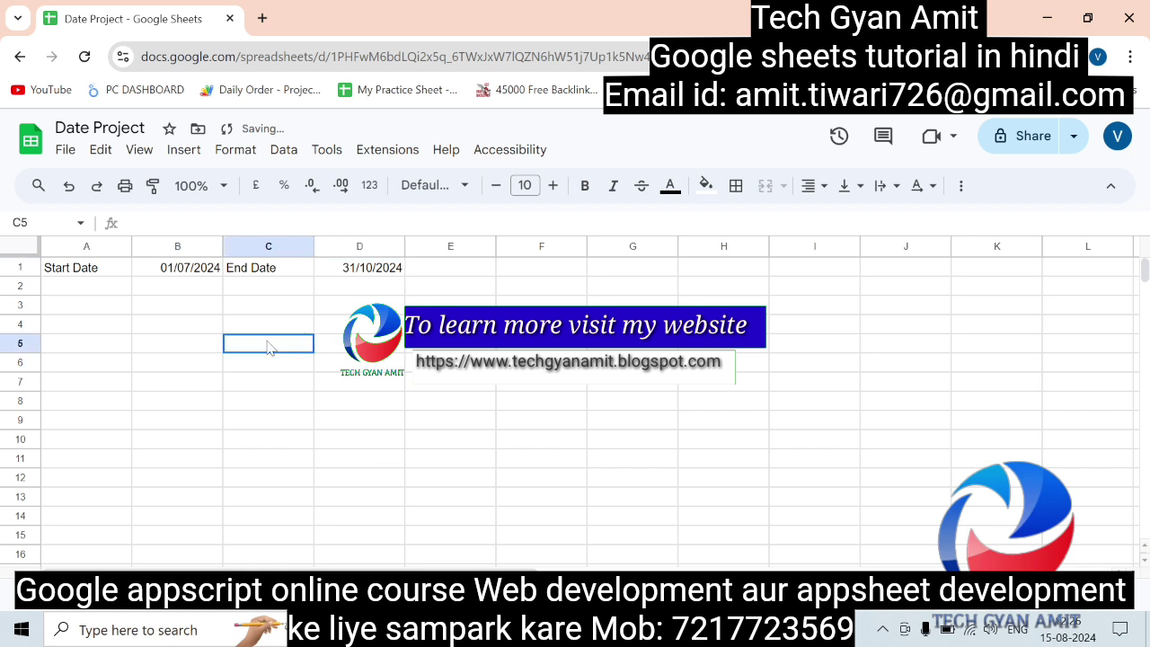
pyautogui.click(180, 271)
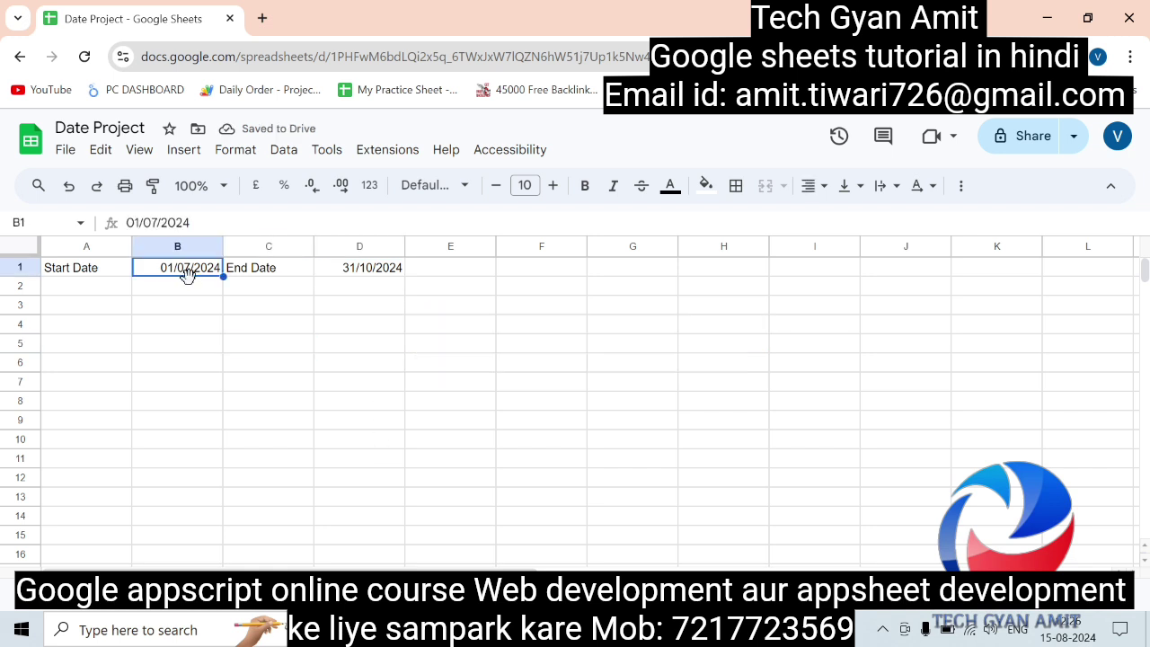
pyautogui.click(379, 328)
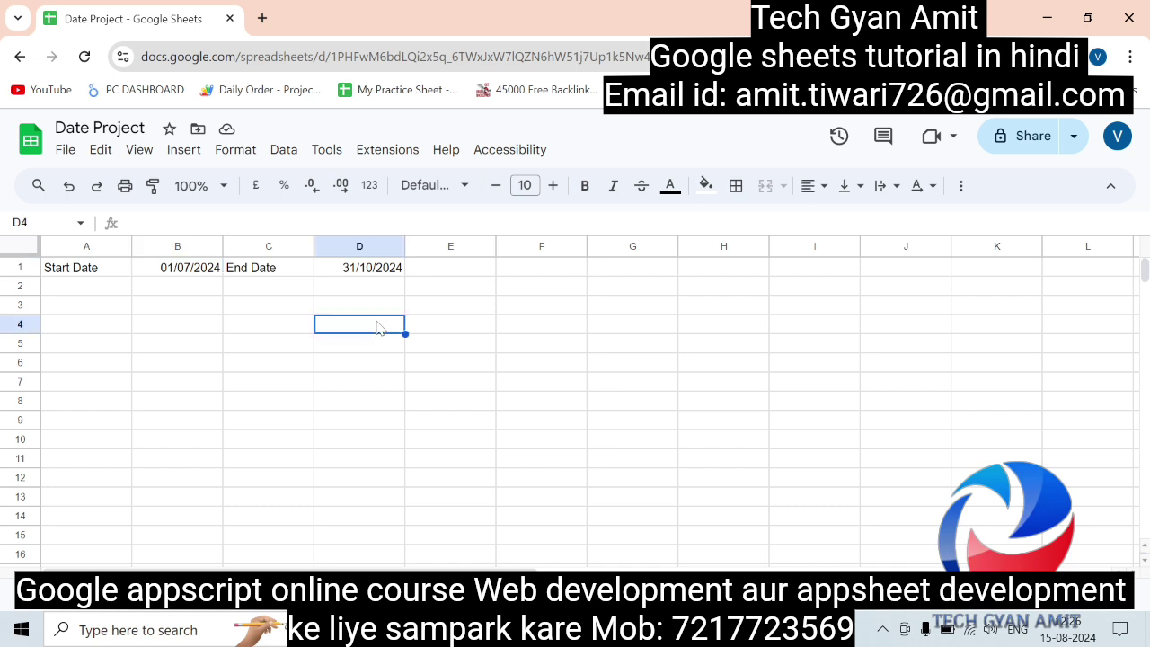
pyautogui.write('Jna')
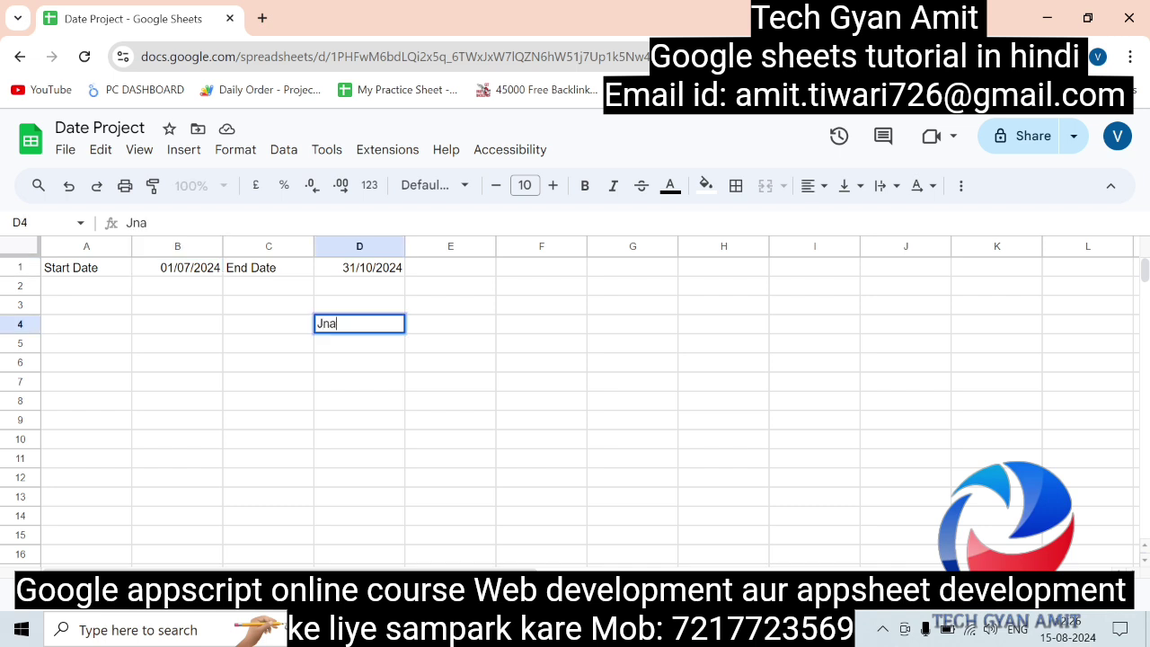
pyautogui.press('BackSpace')
pyautogui.press('BackSpace')
pyautogui.write('ul-2')
pyautogui.write('024')
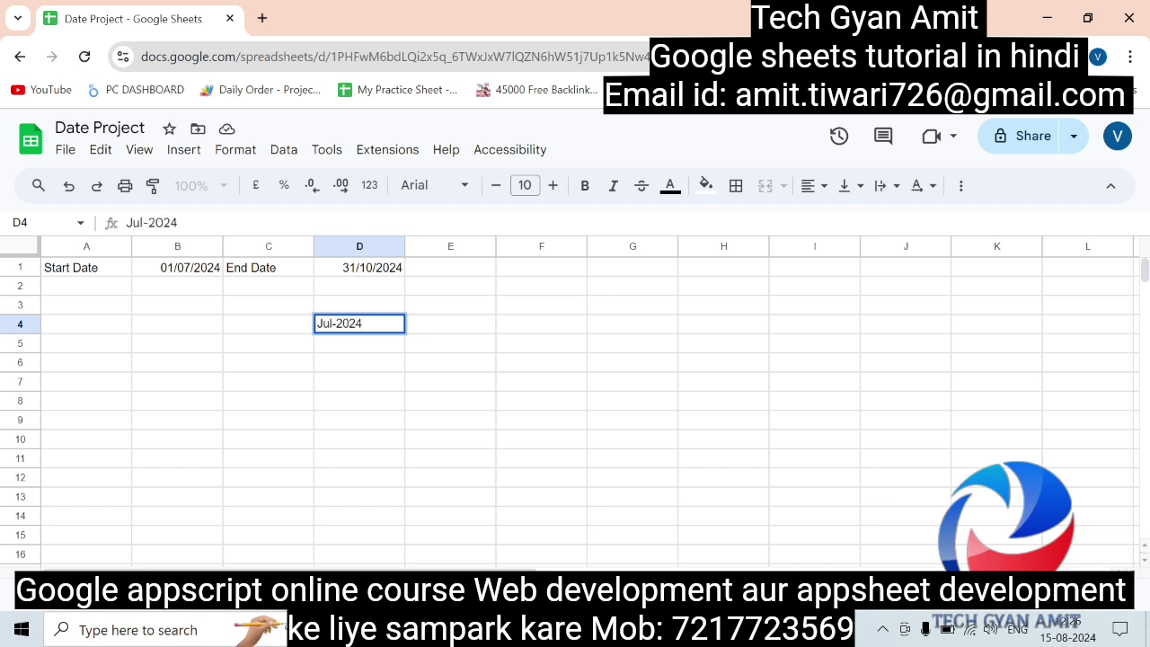
pyautogui.press('Tab')
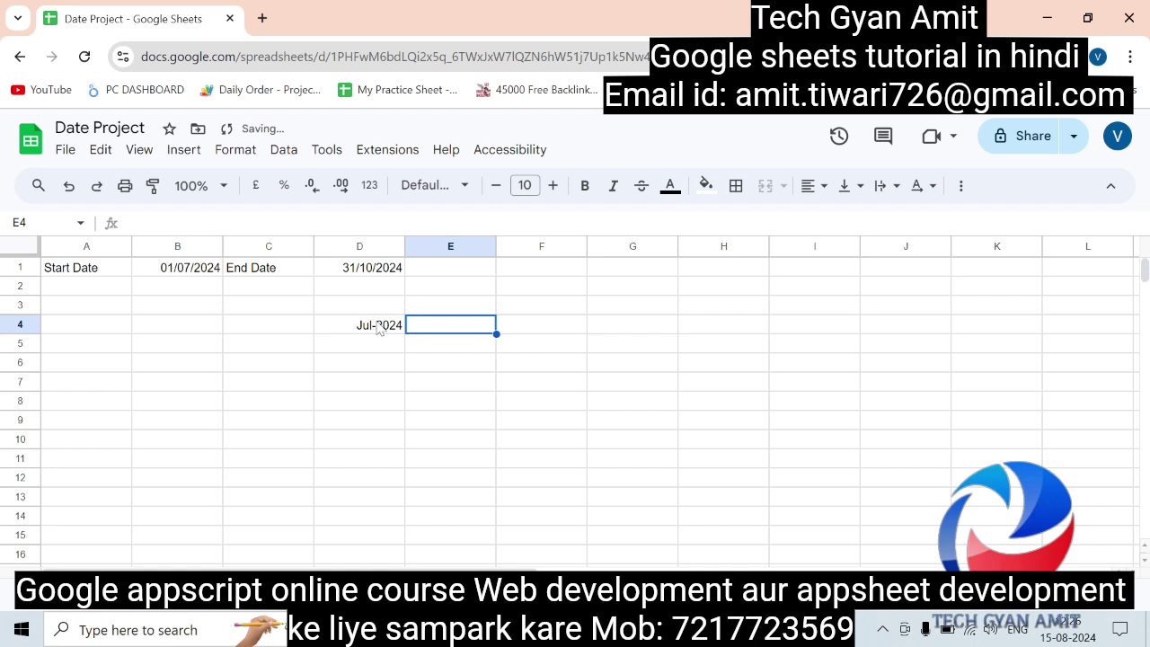
pyautogui.write('A')
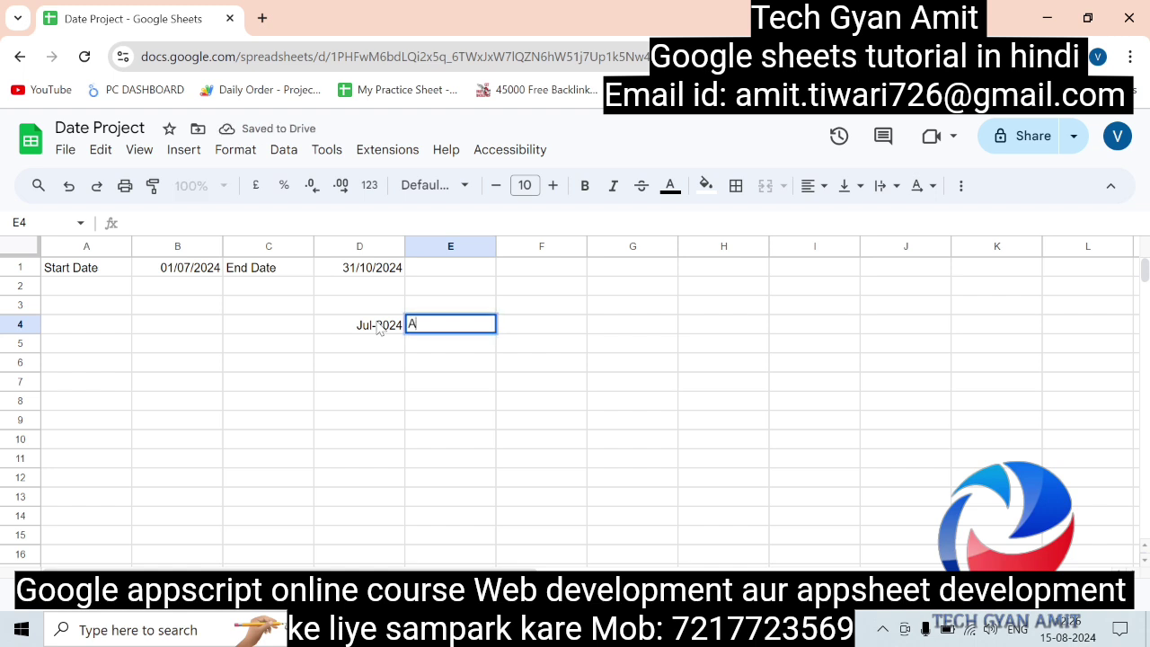
pyautogui.write('Ug-2')
pyautogui.write('024')
pyautogui.press('Tab')
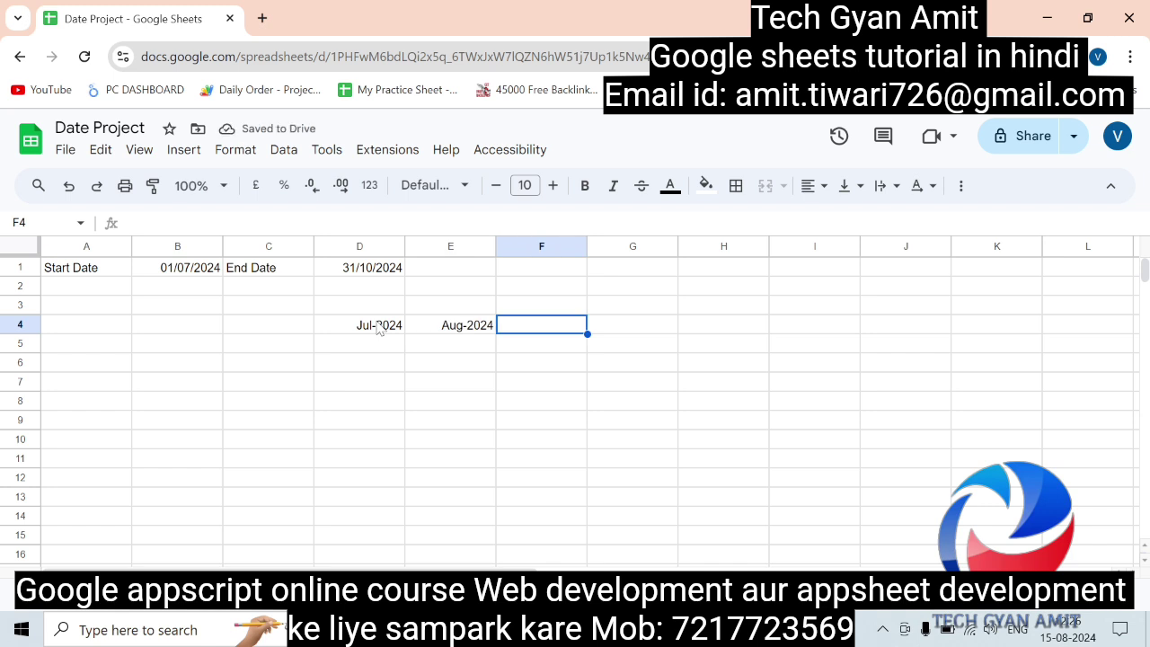
pyautogui.click(177, 271)
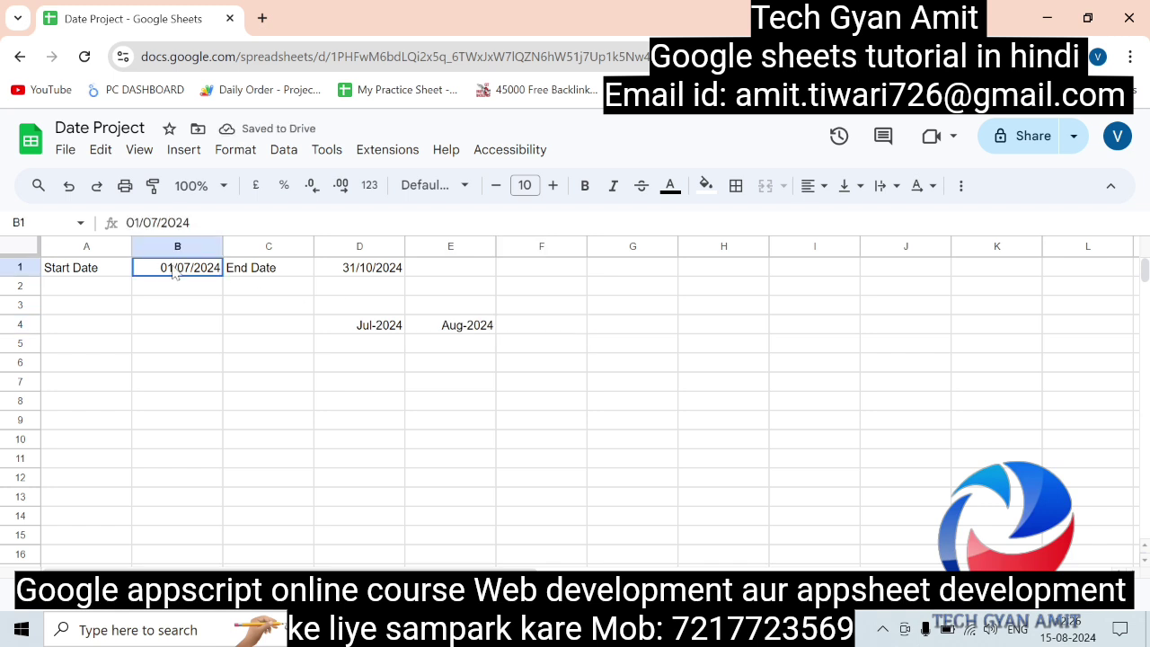
pyautogui.click(359, 273)
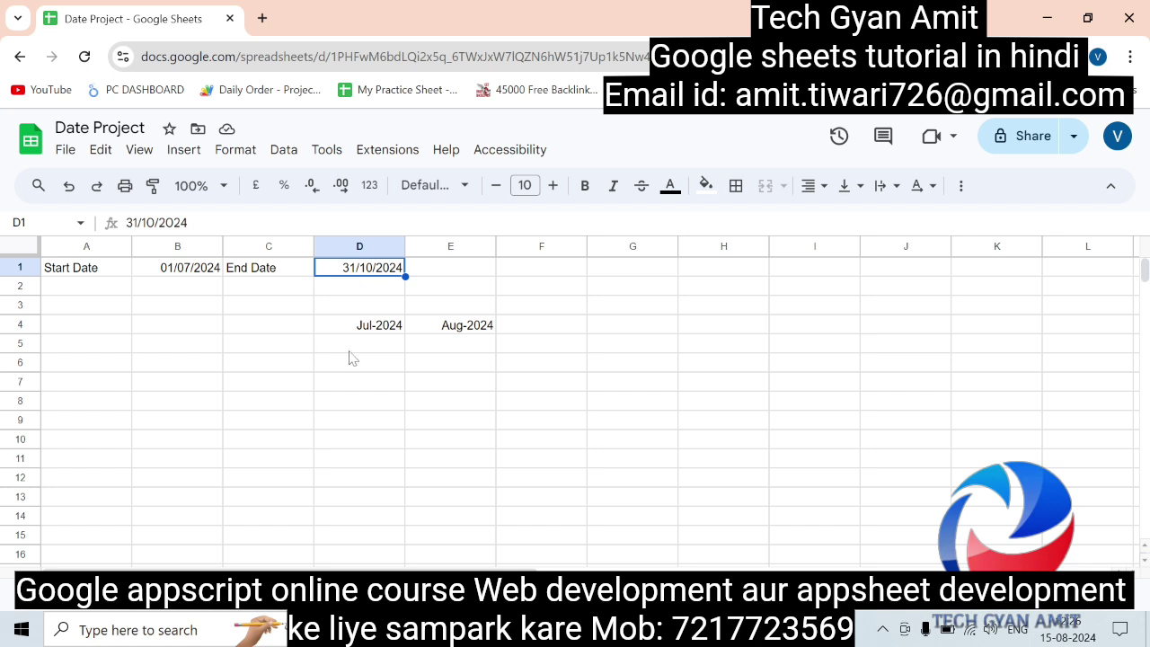
pyautogui.click(373, 329)
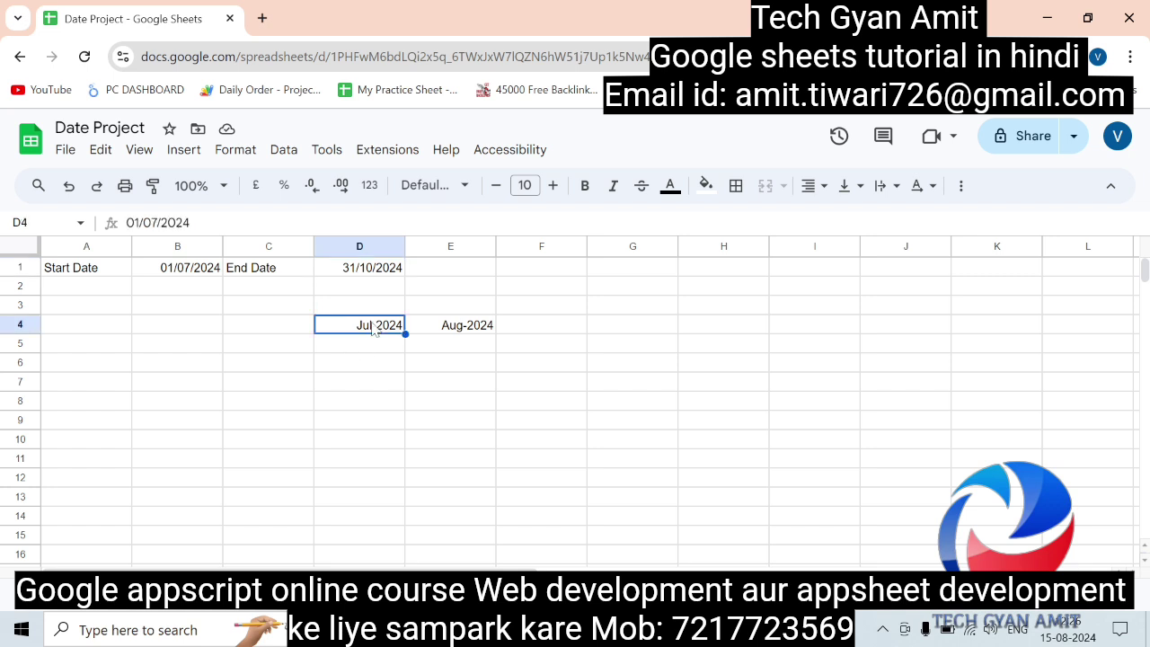
pyautogui.click(474, 334)
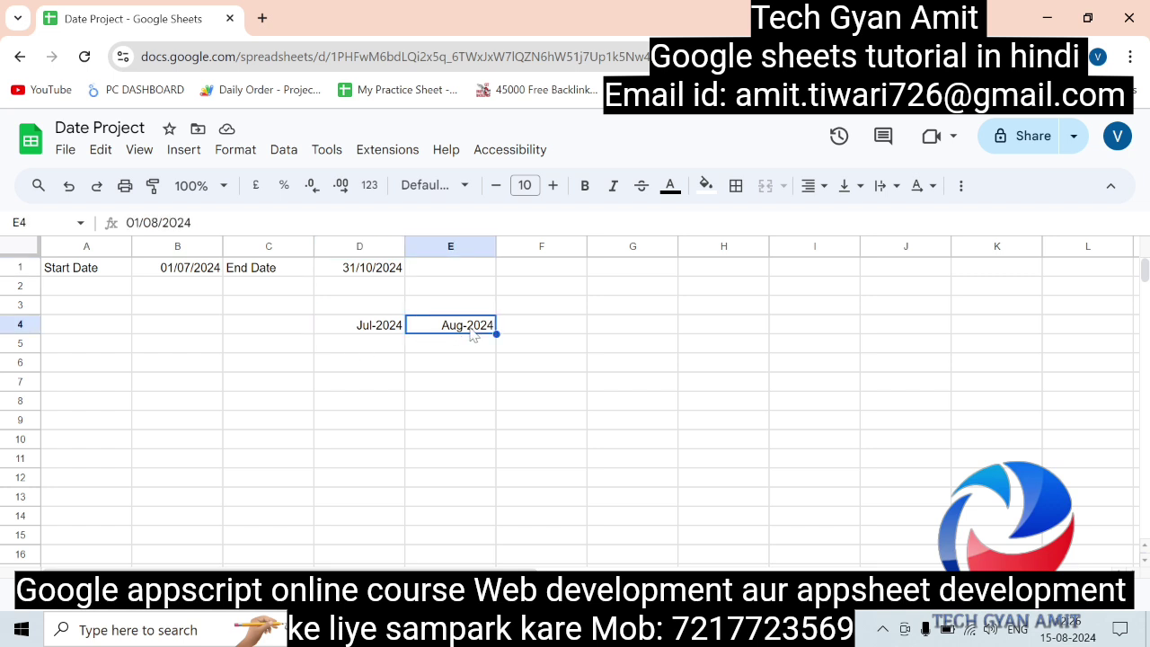
pyautogui.click(391, 333)
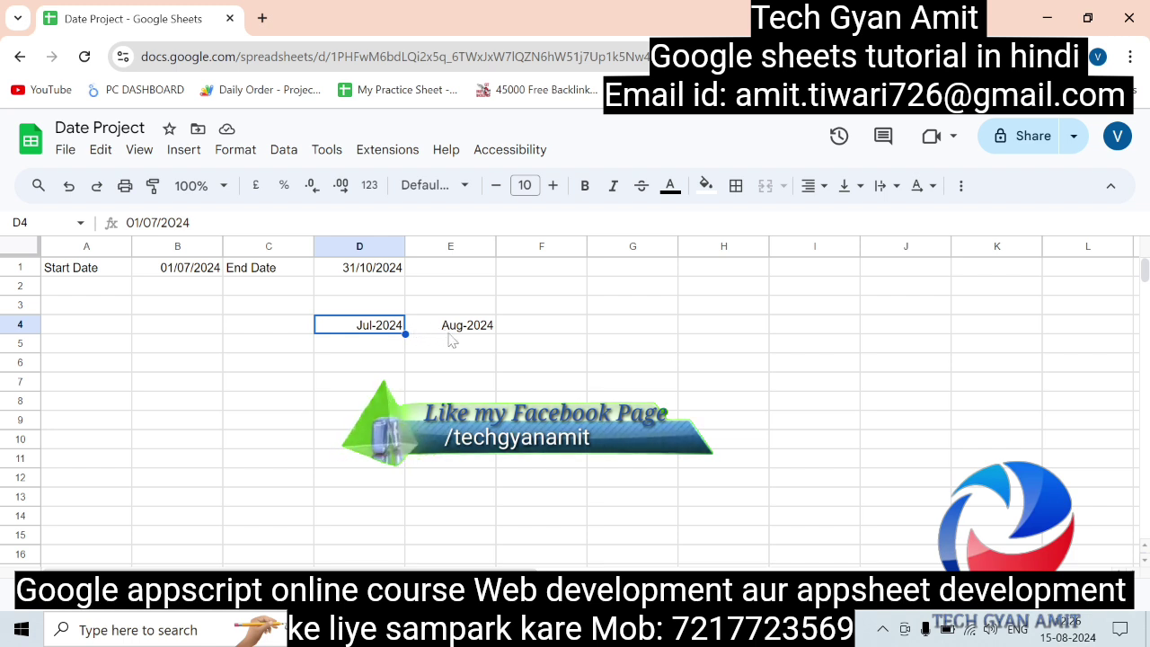
pyautogui.click(450, 332)
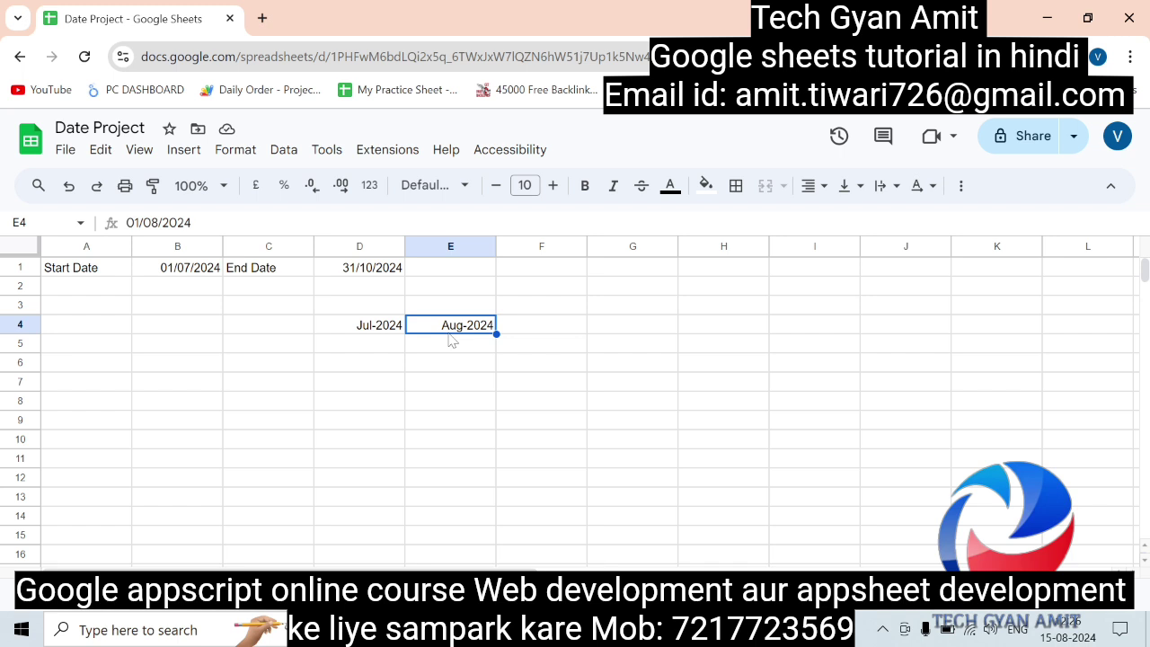
pyautogui.press('Delete')
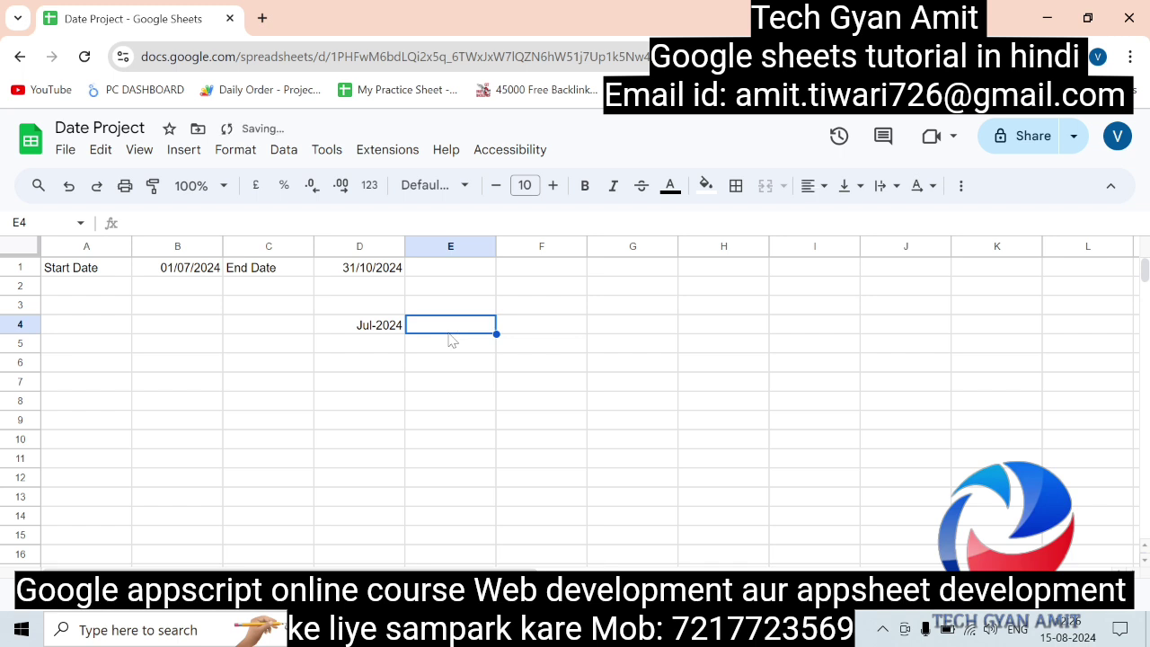
pyautogui.write('Target ')
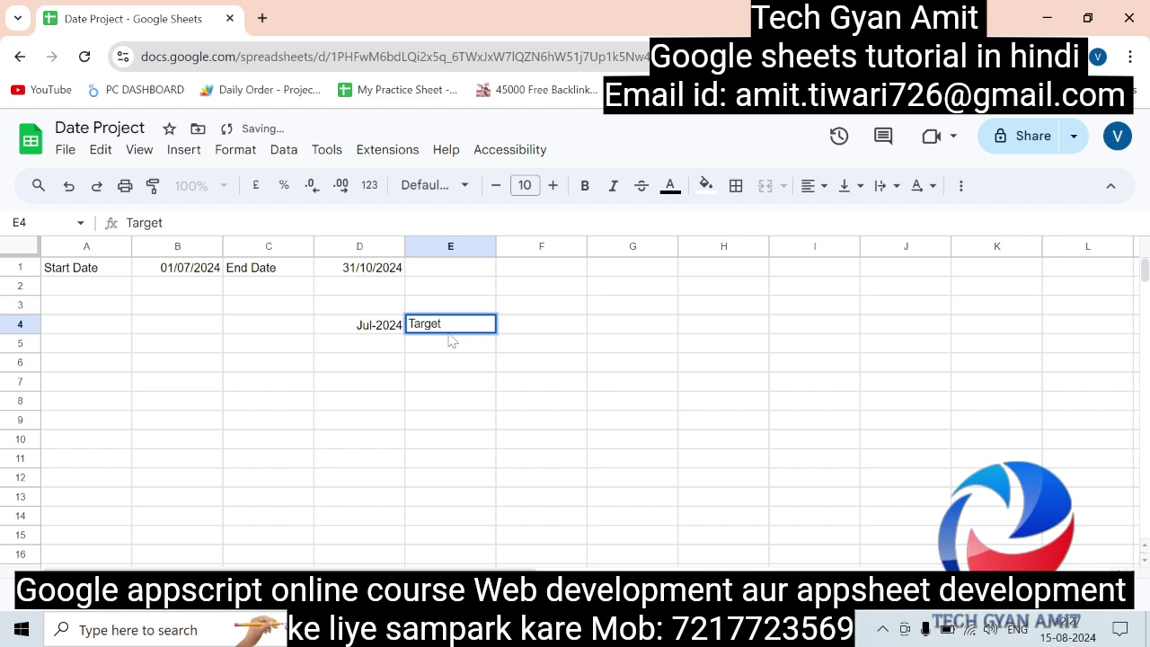
pyautogui.write('Jul-')
pyautogui.write('201')
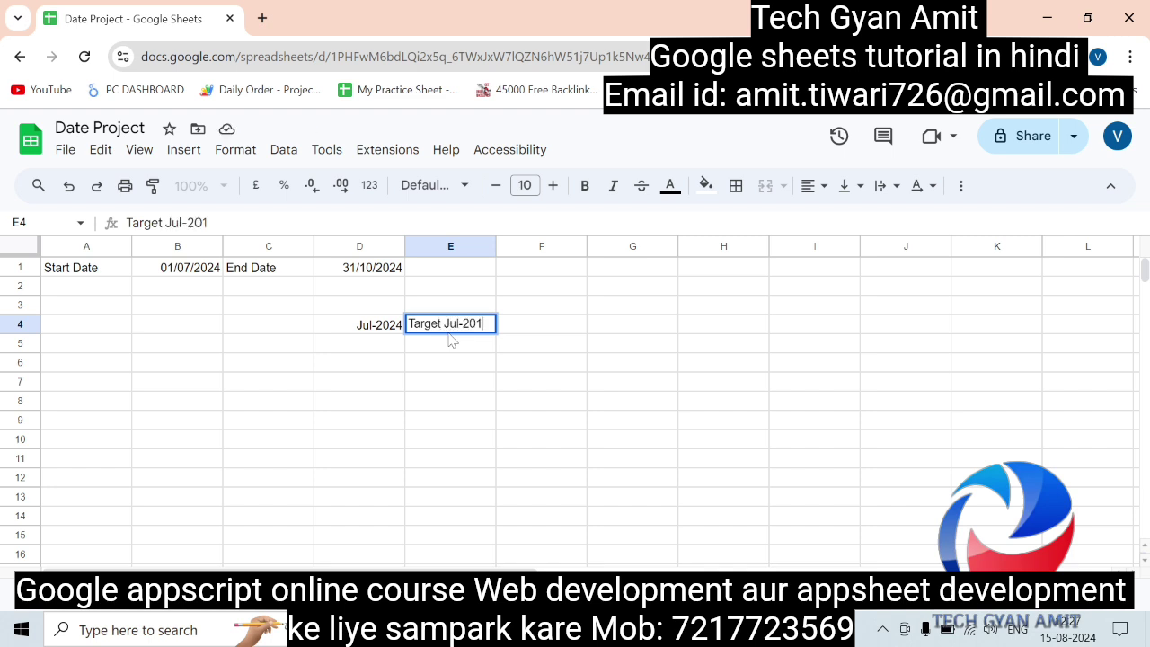
pyautogui.write('4')
pyautogui.press('BackSpace')
pyautogui.press('BackSpace')
pyautogui.write('24')
pyautogui.press('Return')
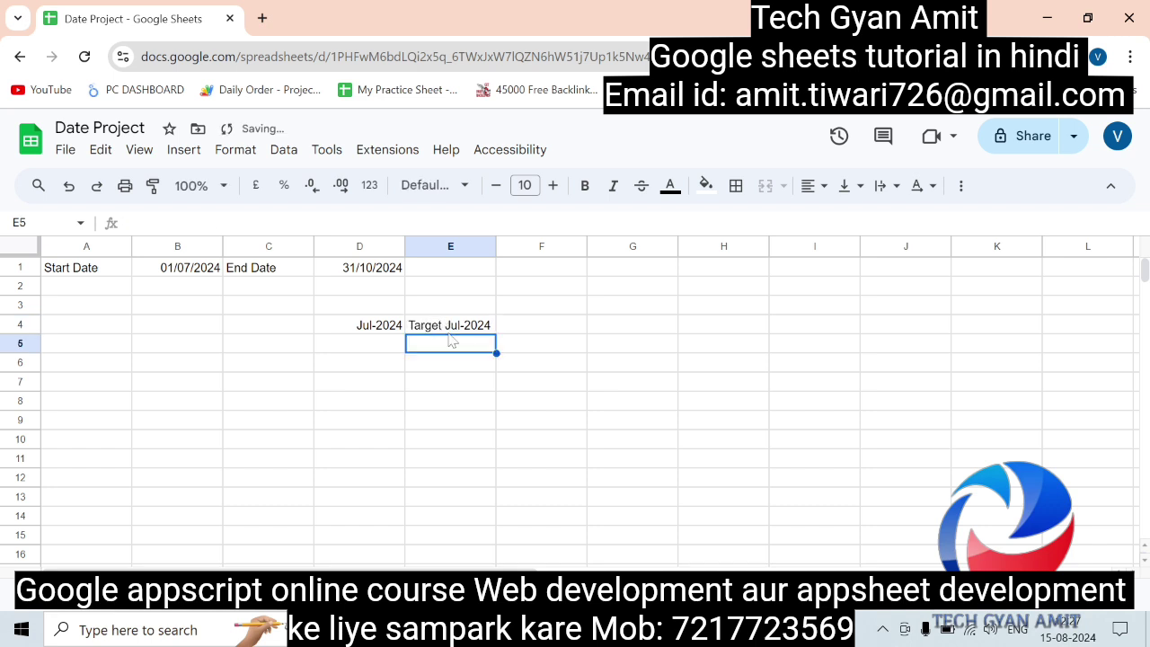
pyautogui.press('Up')
pyautogui.press('Right')
pyautogui.write('A')
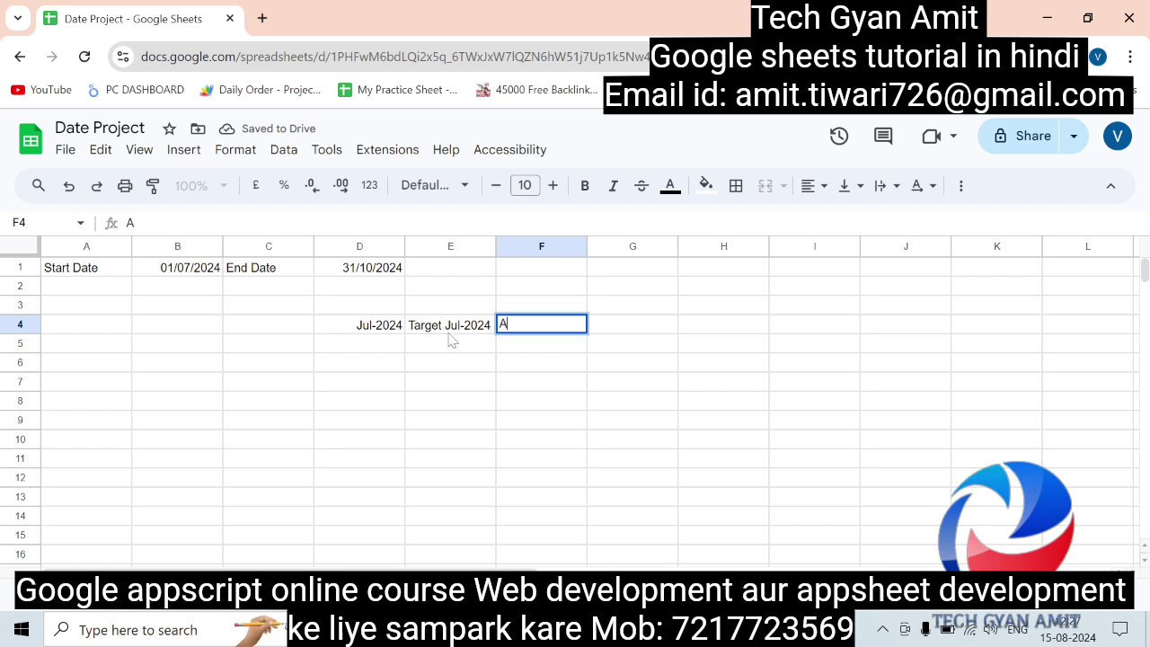
pyautogui.write('ug-202')
pyautogui.write('4')
pyautogui.press('Tab')
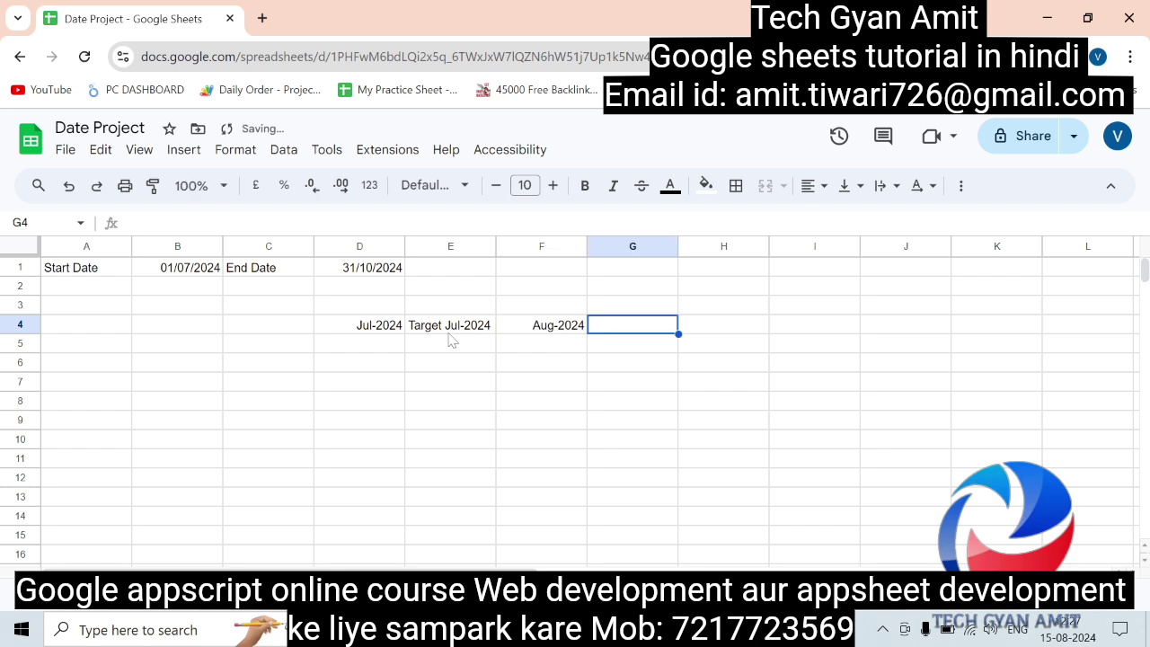
pyautogui.write('Target A')
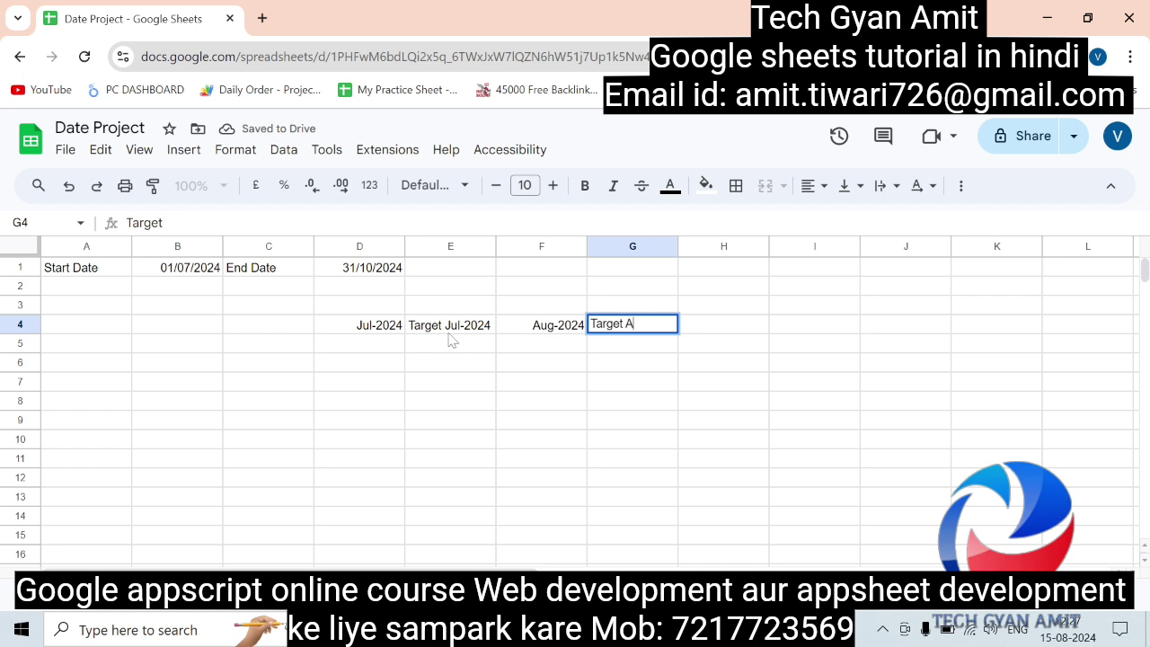
pyautogui.write('ug-202')
pyautogui.write('4')
pyautogui.press('Return')
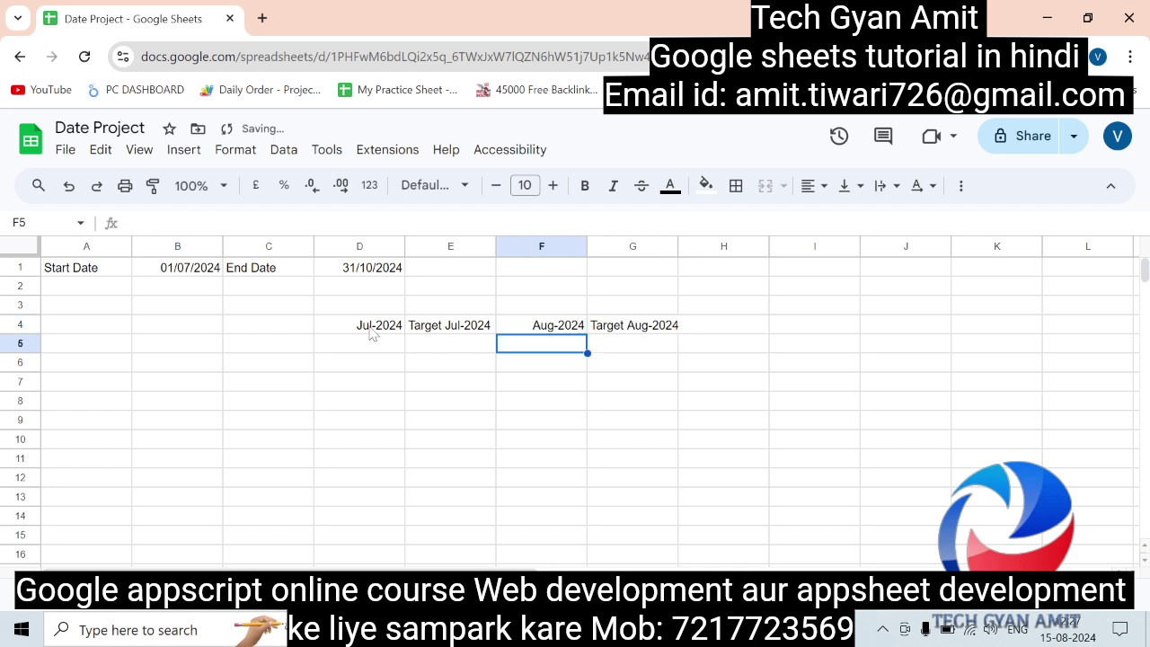
pyautogui.click(359, 275)
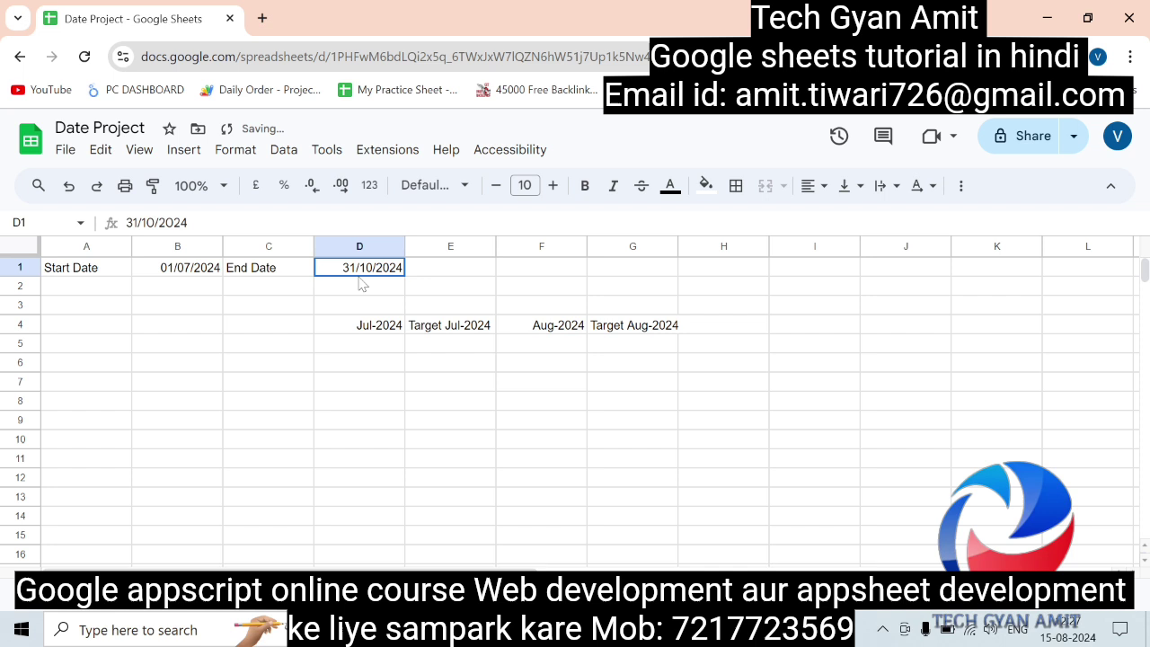
pyautogui.click(212, 271)
# Delete the sample month and Target labels in D4:G4, leaving row 4 empty.
pyautogui.click(342, 269)
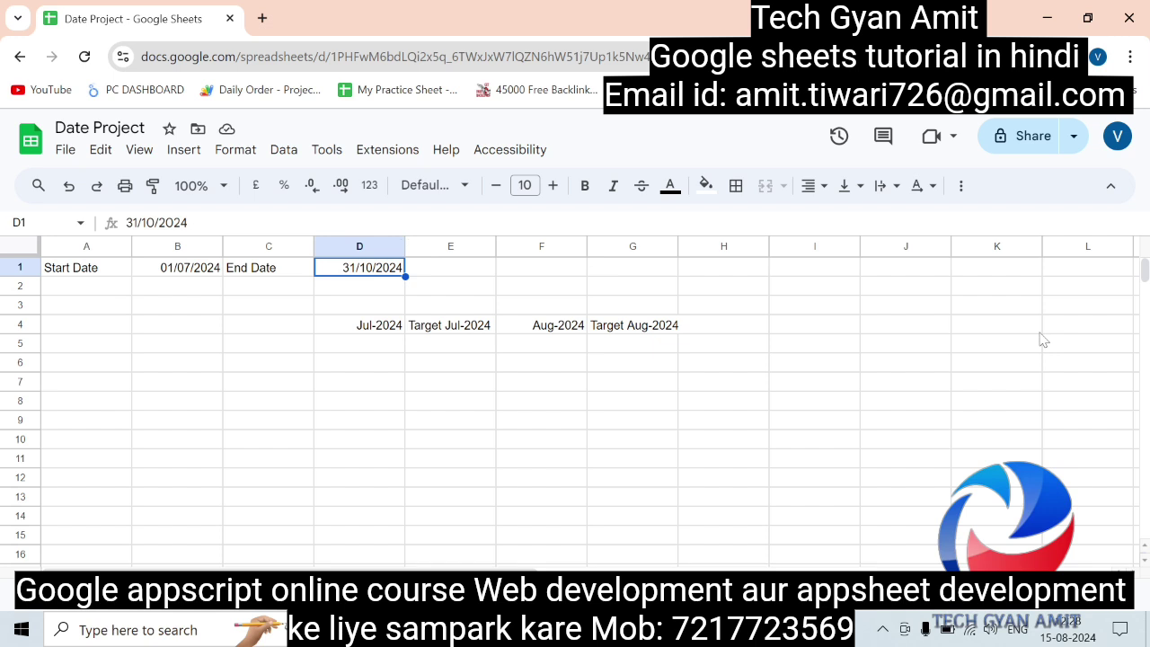
pyautogui.click(372, 330)
pyautogui.keyDown('shift'); pyautogui.click(638, 330); pyautogui.keyUp('shift')
pyautogui.press('Delete')
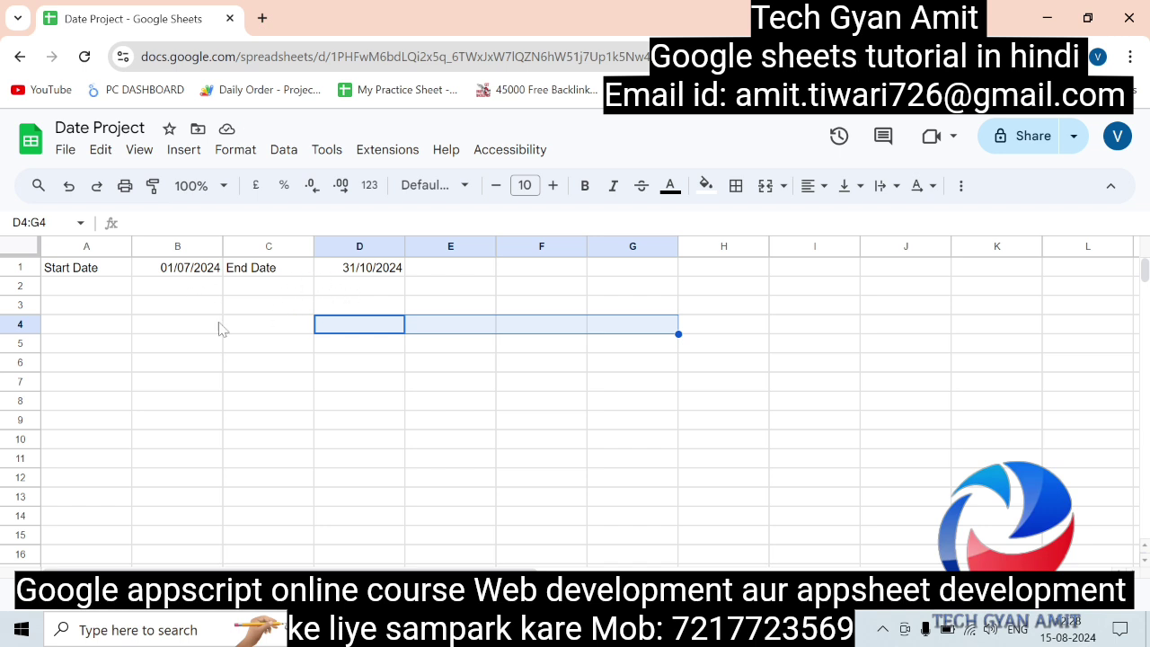
pyautogui.click(180, 327)
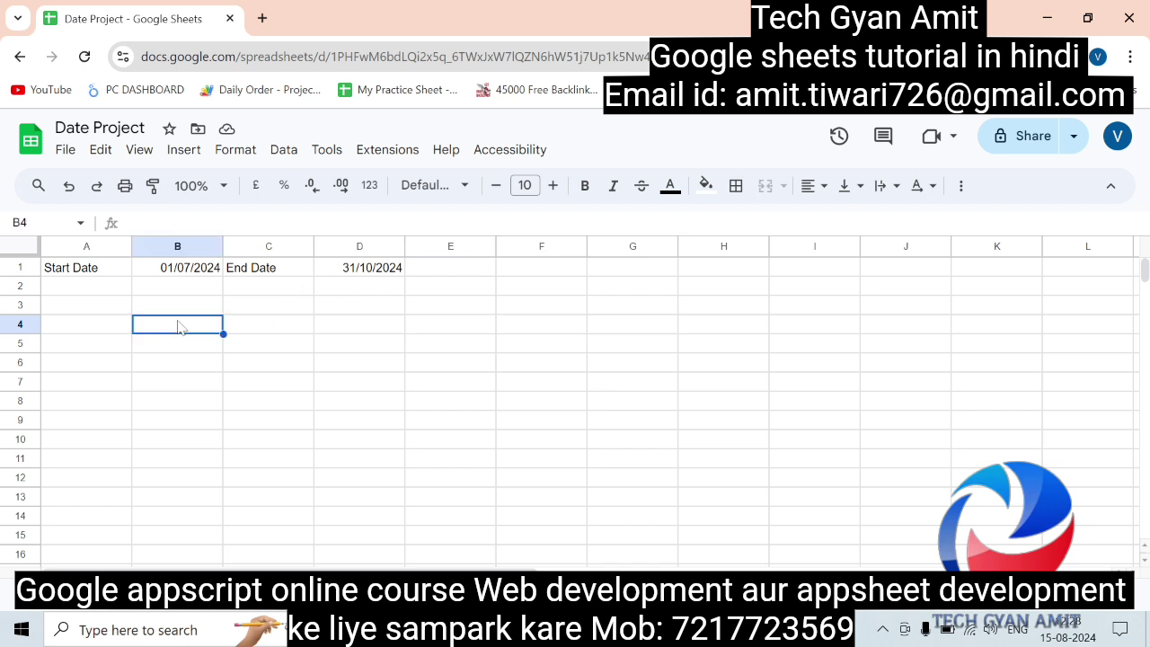
# Start a DATEDIF formula in B3.
pyautogui.click(177, 275)
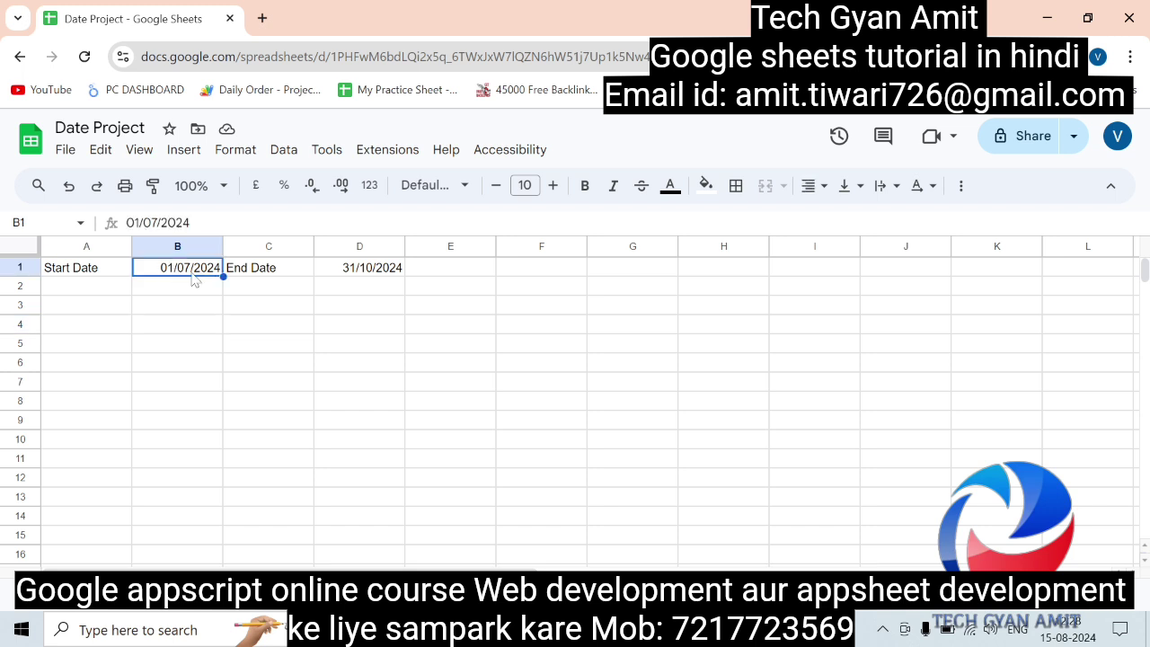
pyautogui.click(357, 274)
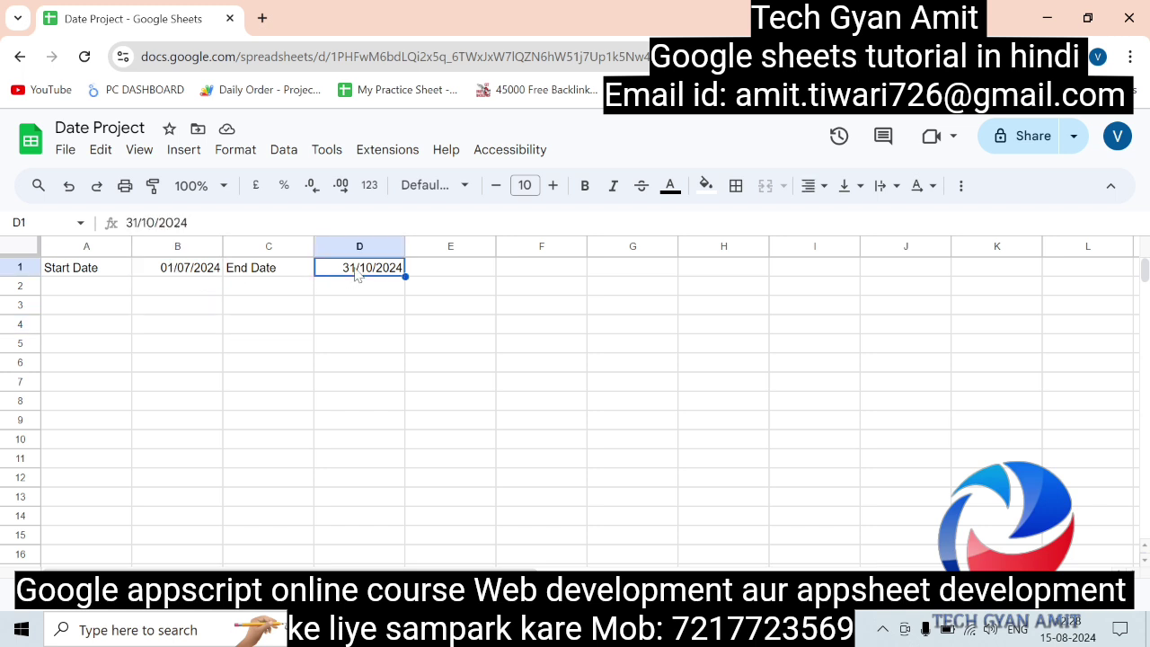
pyautogui.click(193, 321)
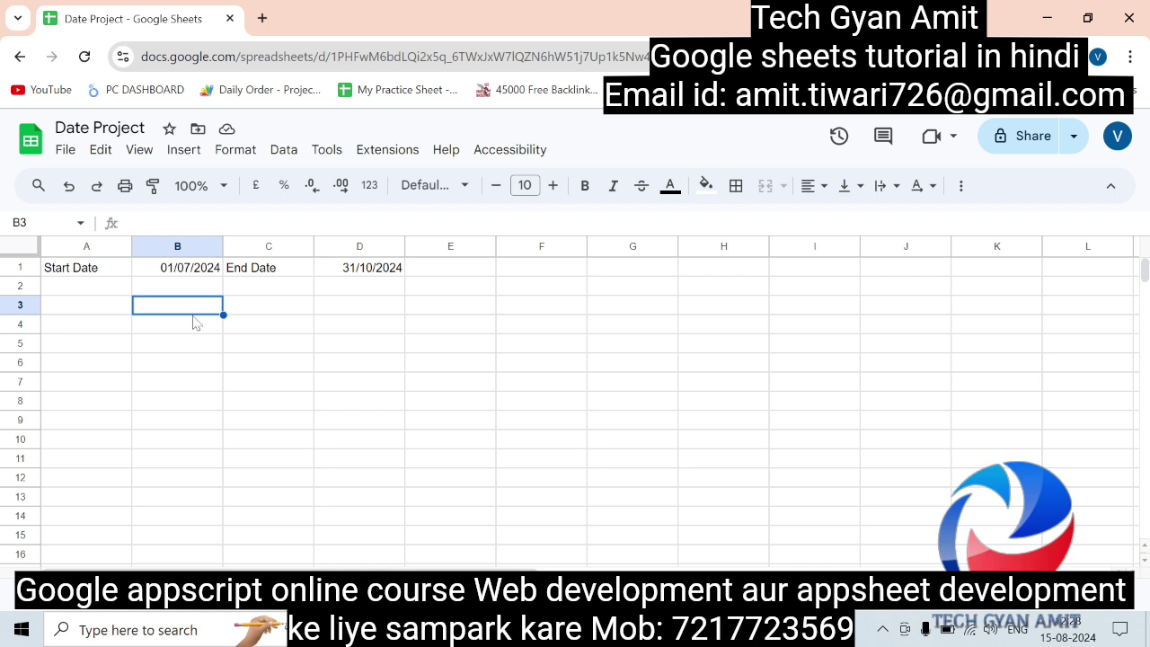
pyautogui.write('=')
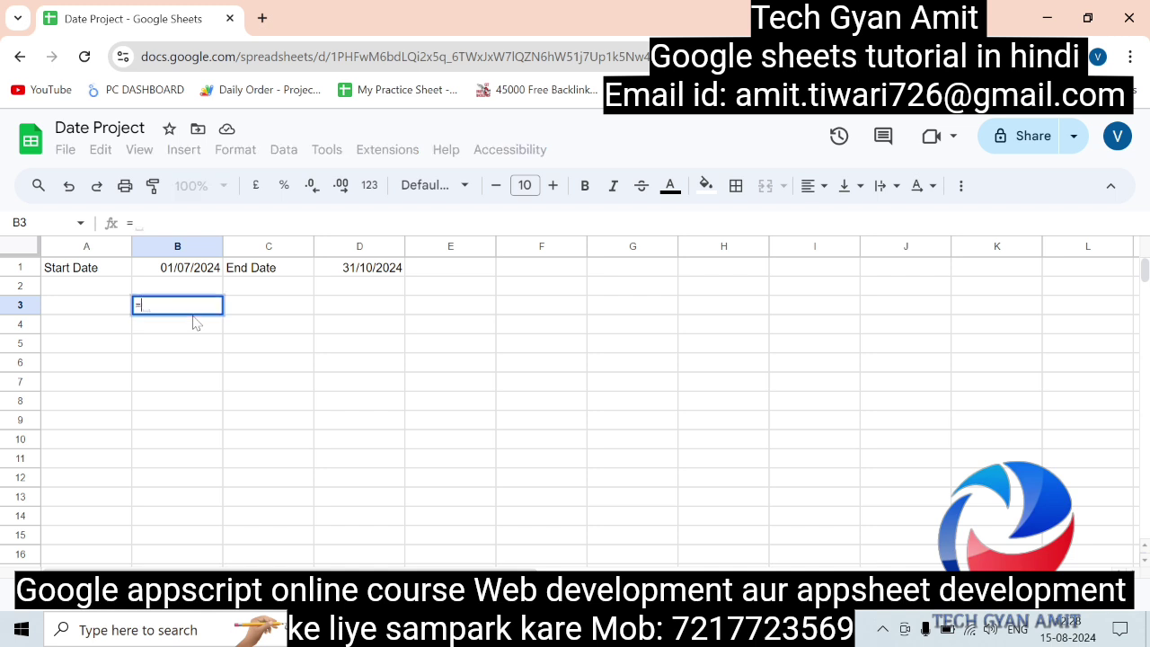
pyautogui.write('Date')
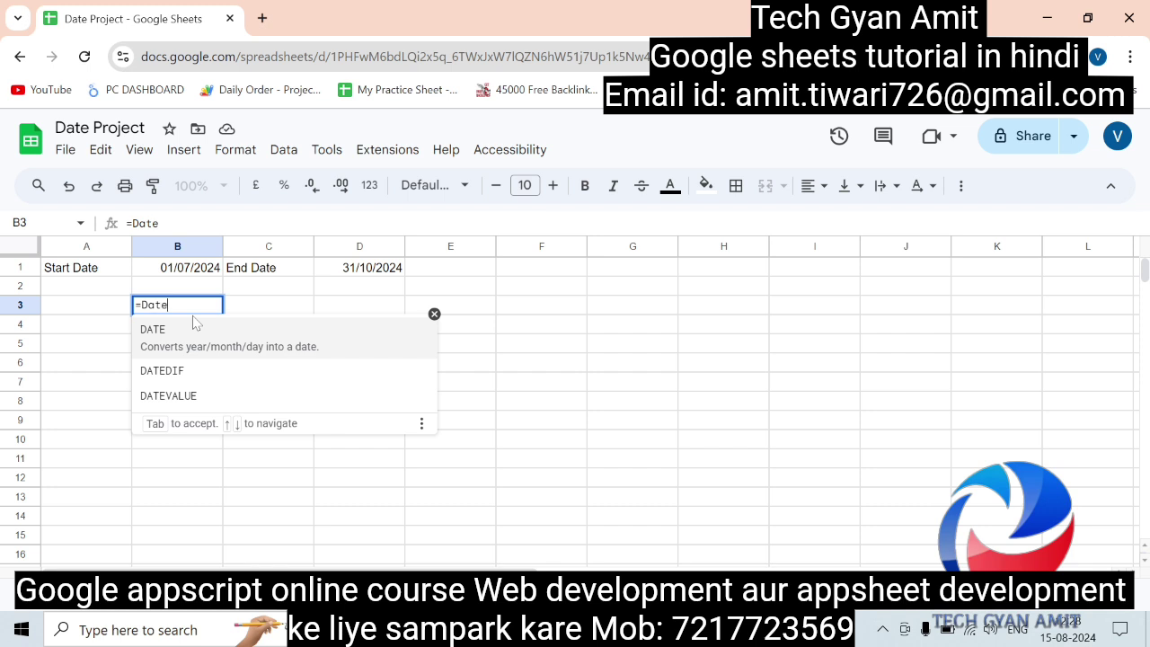
pyautogui.press('Down')
pyautogui.press('Tab')
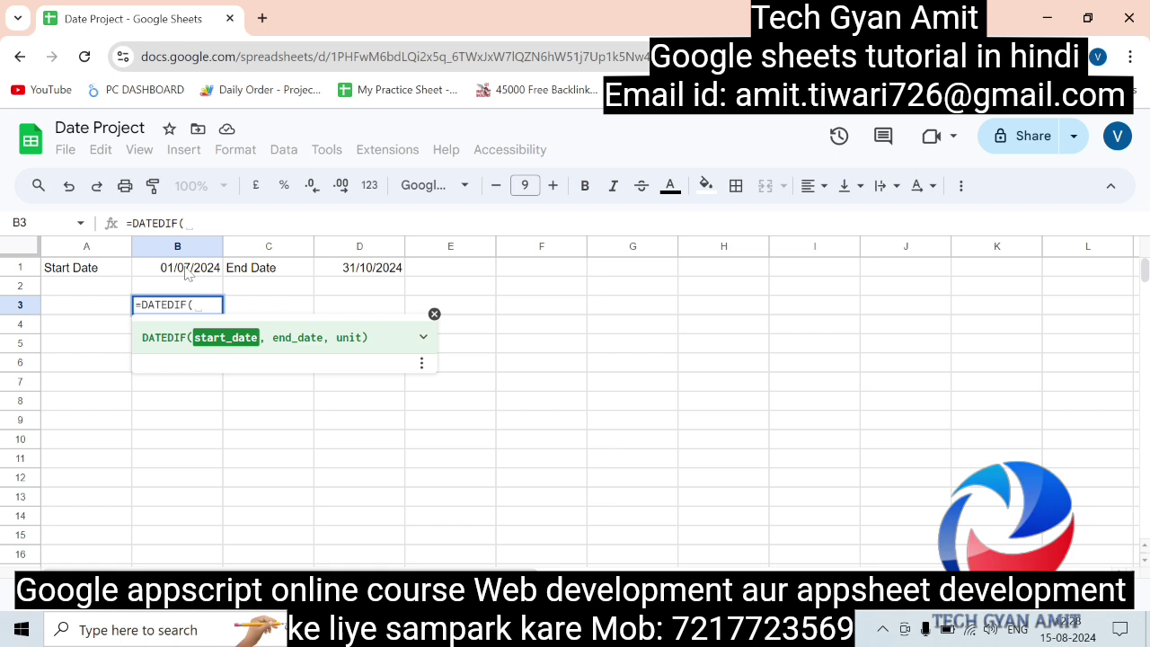
# Complete B3 as =DATEDIF($B$1,$D$1,"M"), returning 3 months.
pyautogui.click(201, 276)
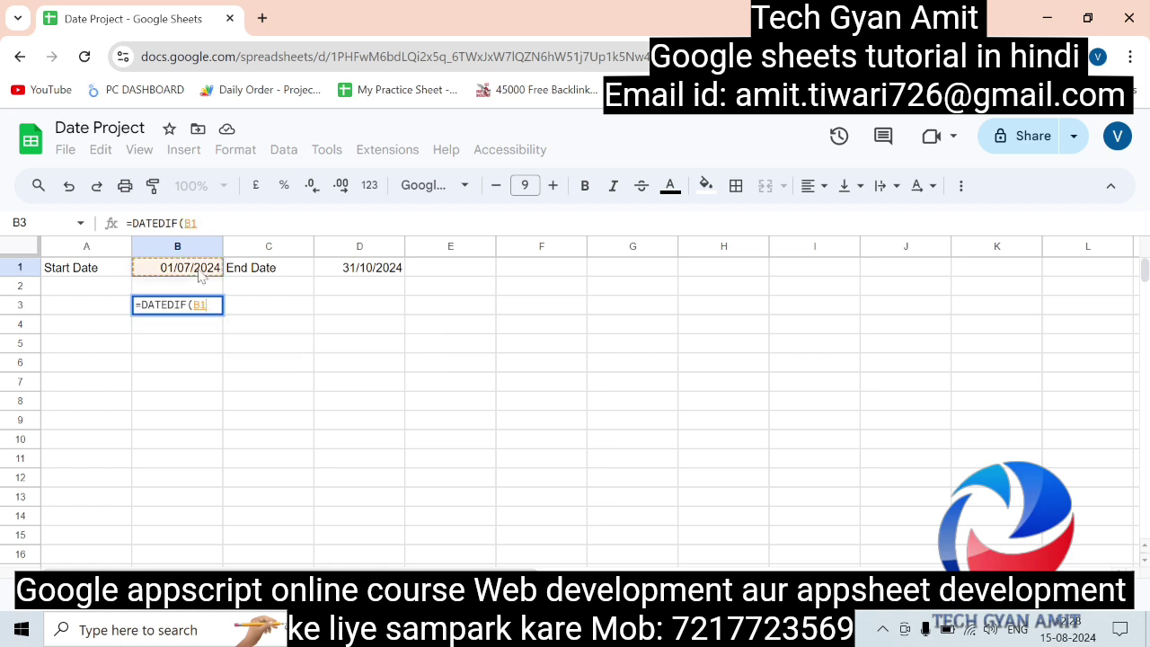
pyautogui.press('F4')
pyautogui.write('$B$1,')
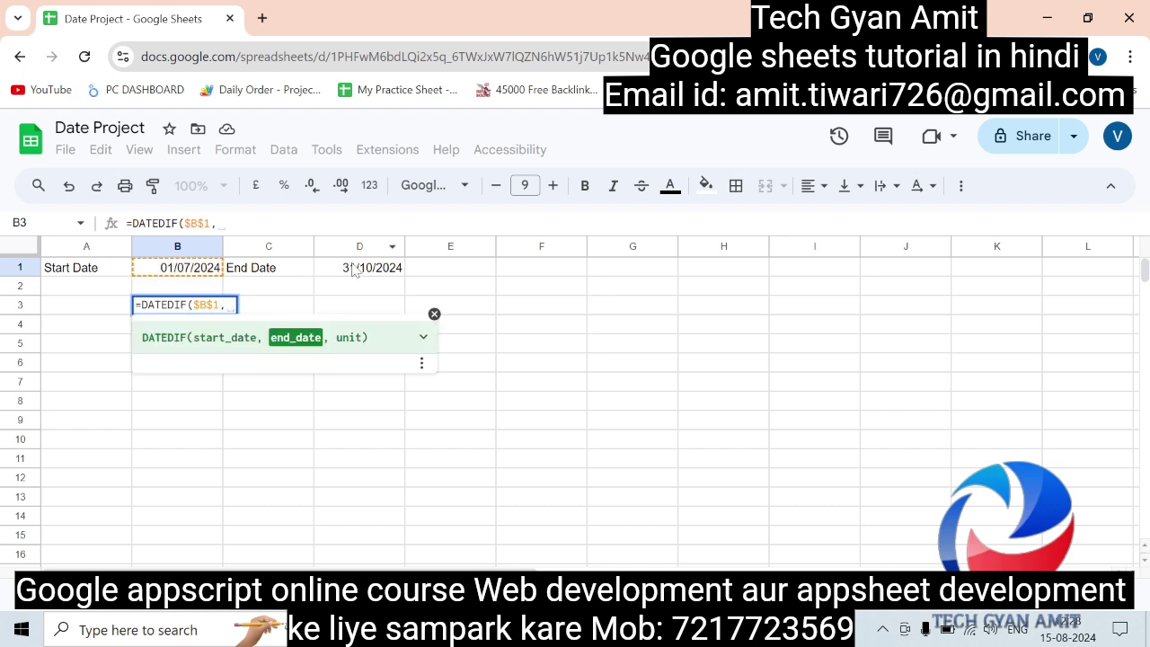
pyautogui.click(354, 271)
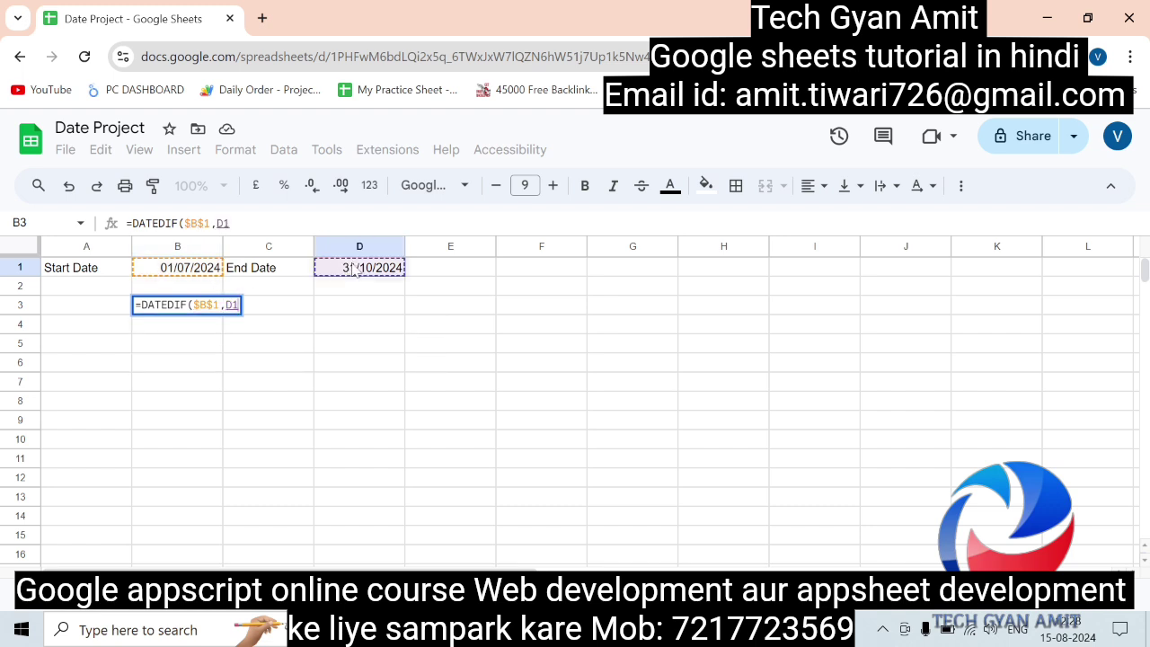
pyautogui.press('F4')
pyautogui.write(',"')
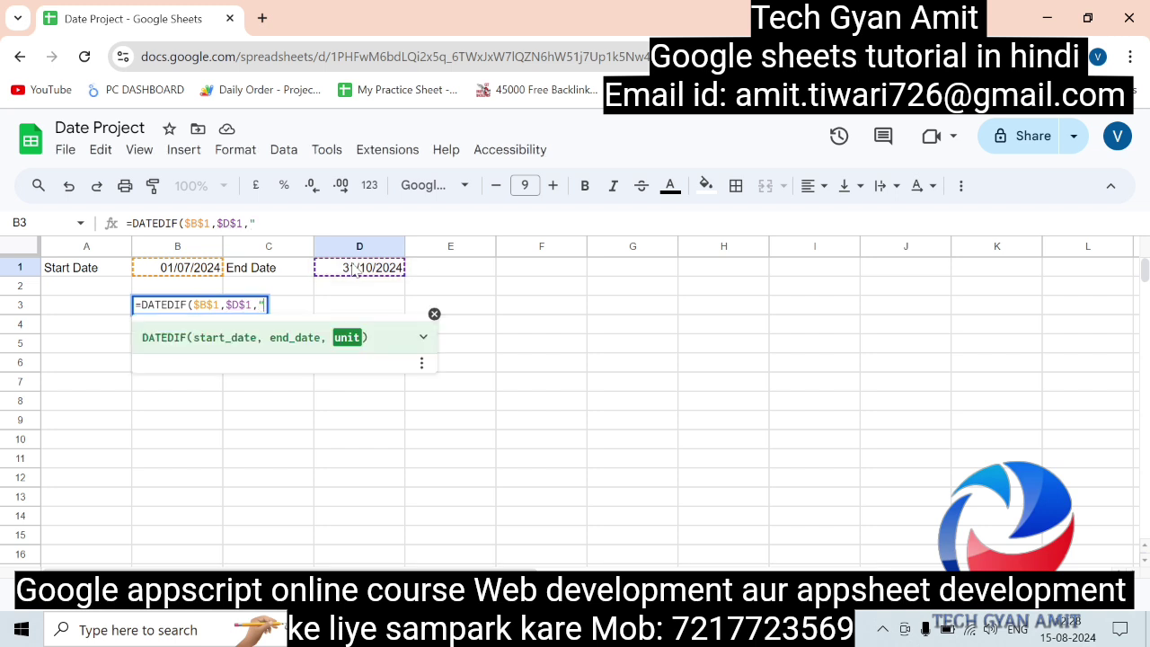
pyautogui.write('M"')
pyautogui.write(')')
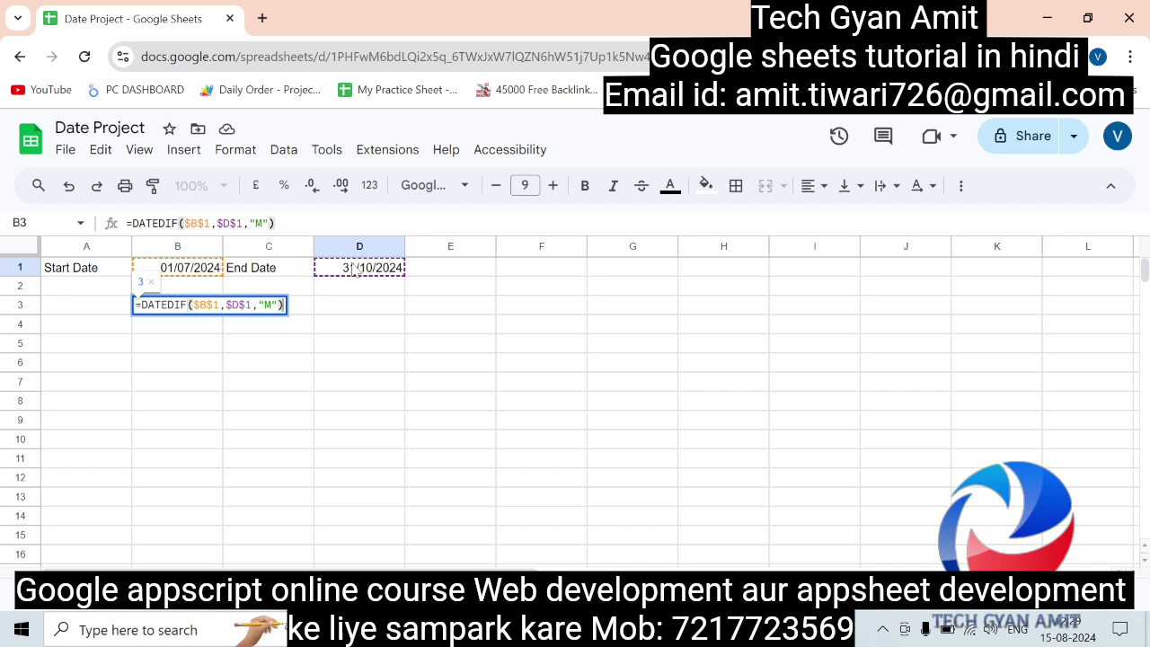
pyautogui.press('Return')
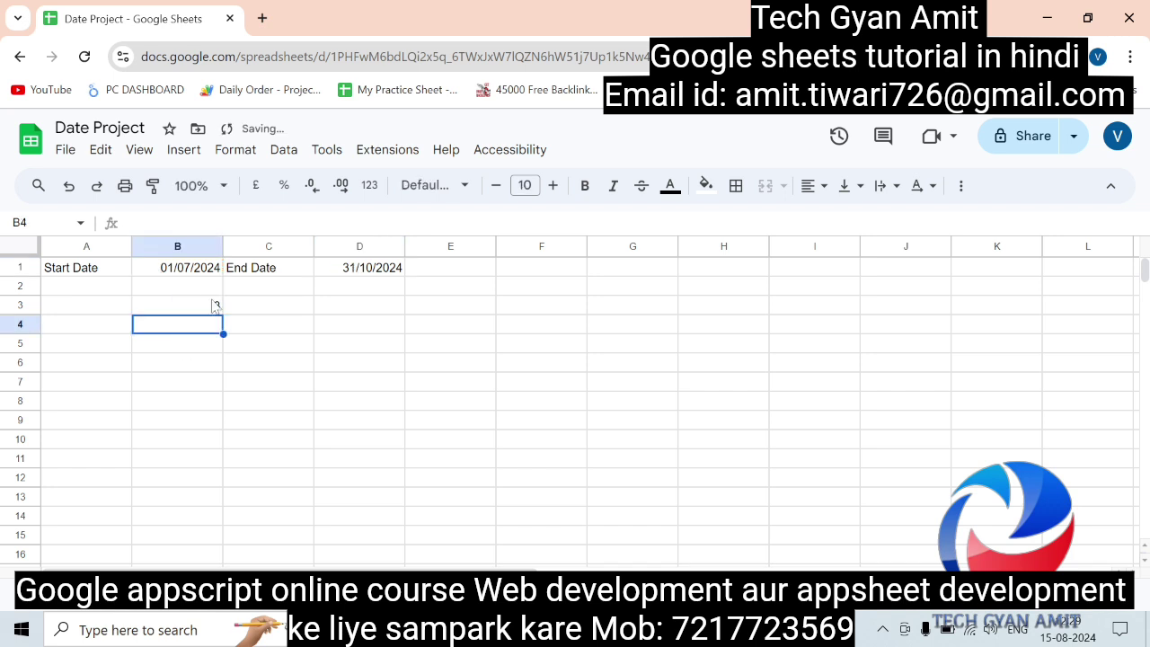
pyautogui.click(203, 306)
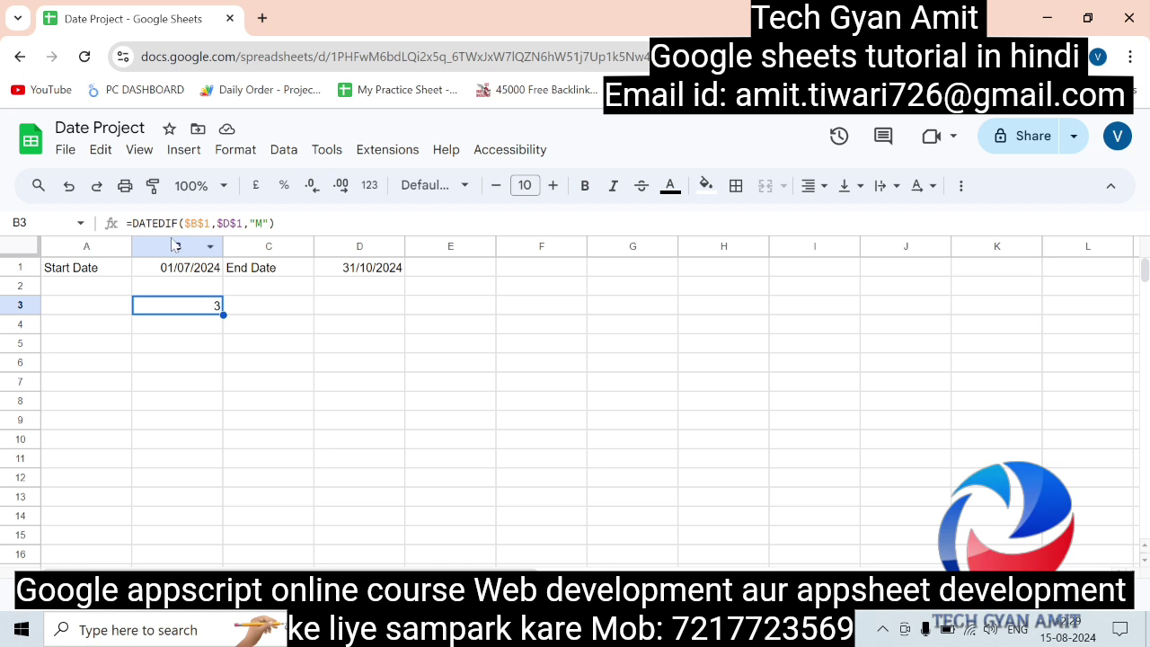
# Rewrite B3 as =SEQUENCE(1,DATEDIF($B$1,$D$1,"M"),1,1) so 1, 2, 3 fill B3:D3.
pyautogui.click(132, 223)
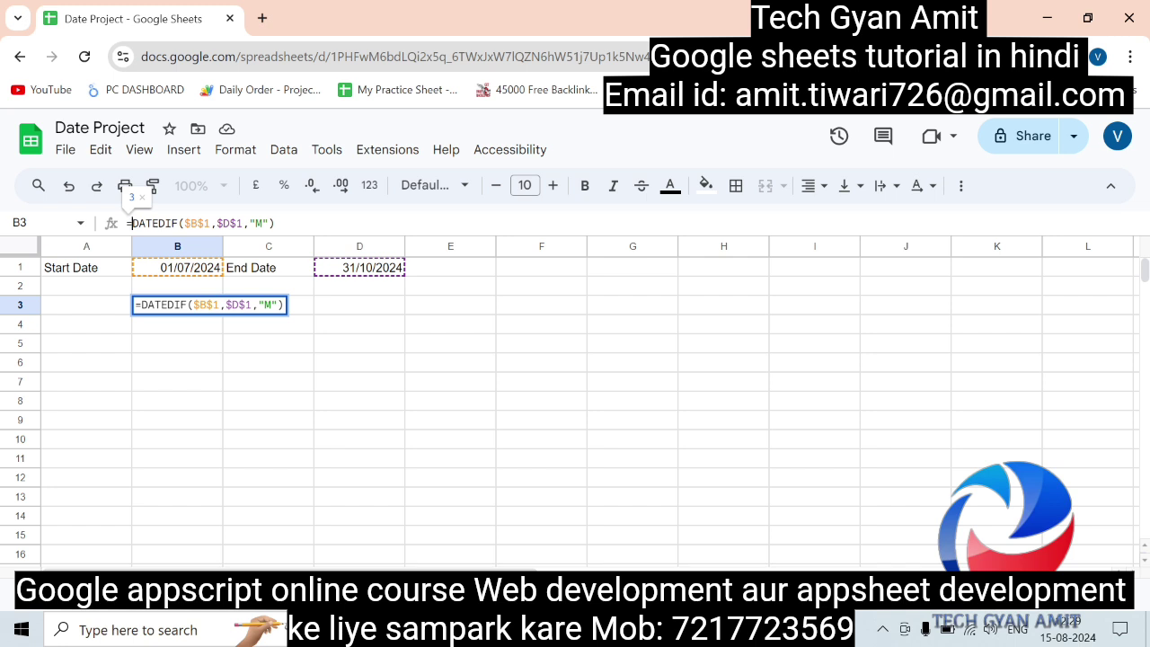
pyautogui.write('SEQU')
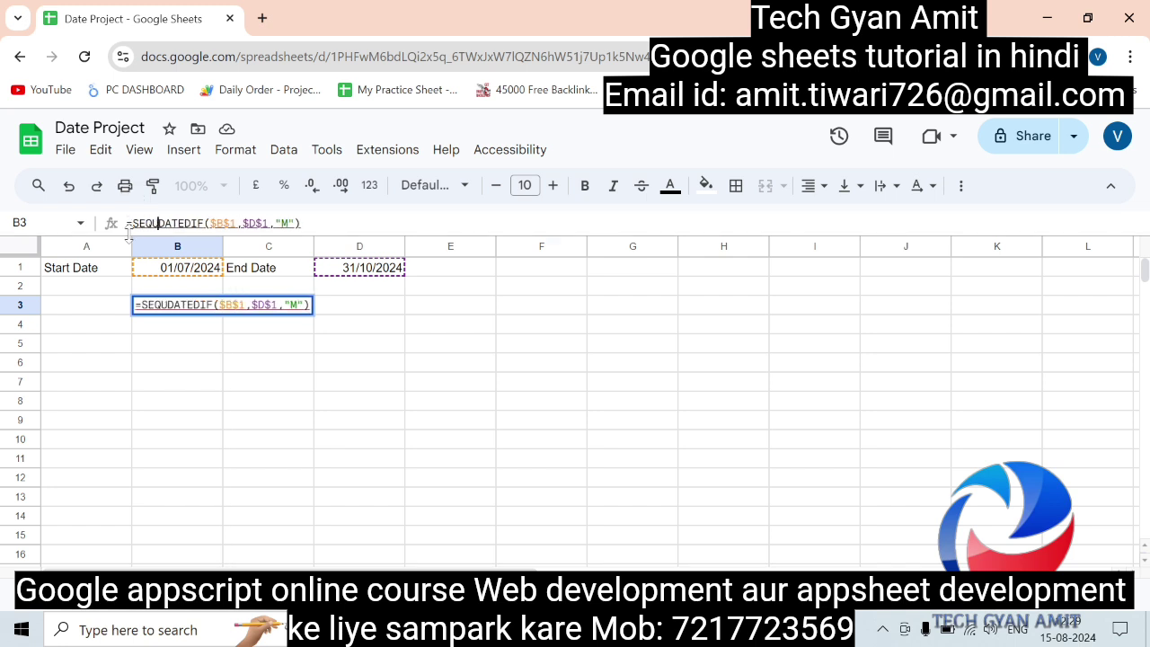
pyautogui.write('NCE')
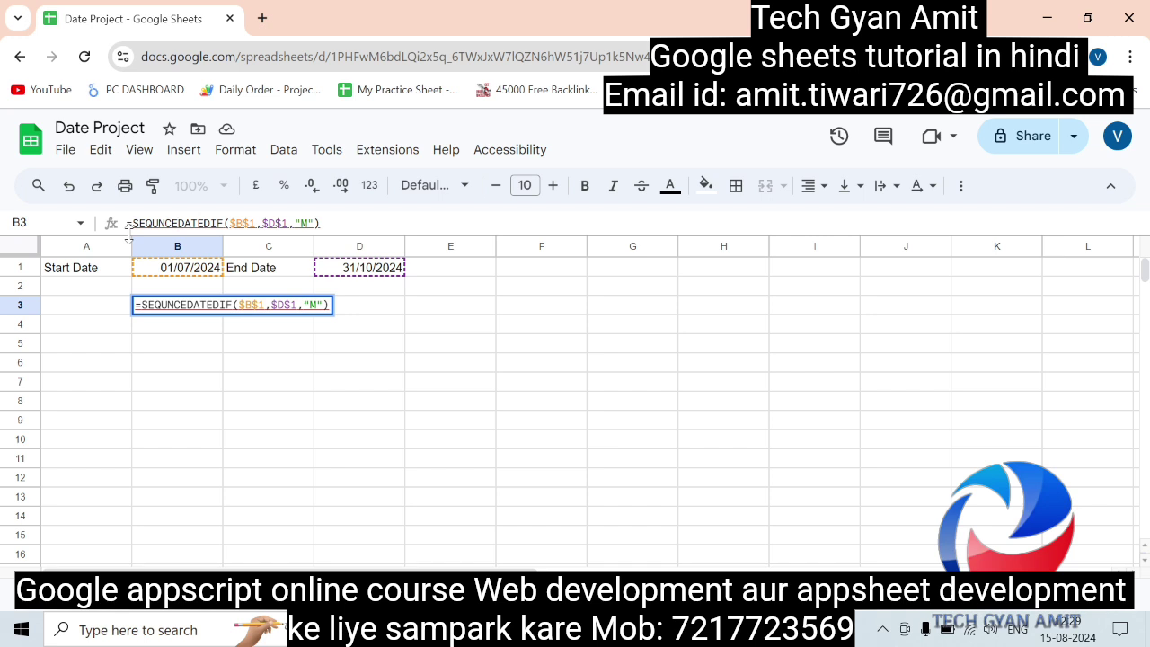
pyautogui.write('(')
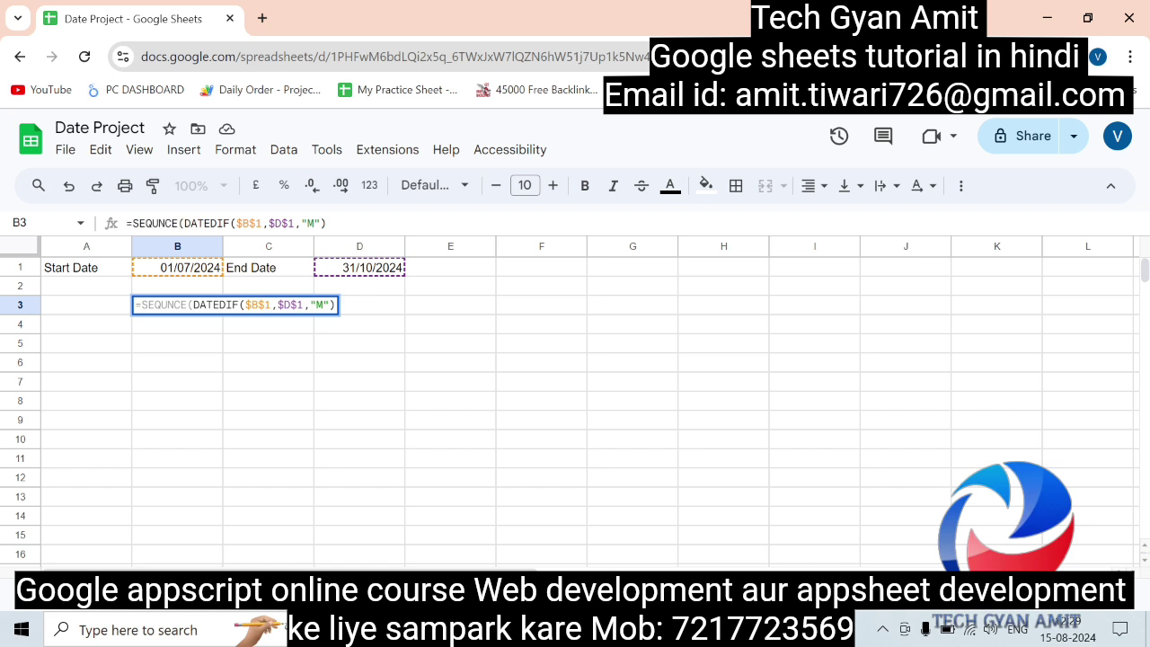
pyautogui.press('BackSpace')
pyautogui.press('BackSpace')
pyautogui.press('BackSpace')
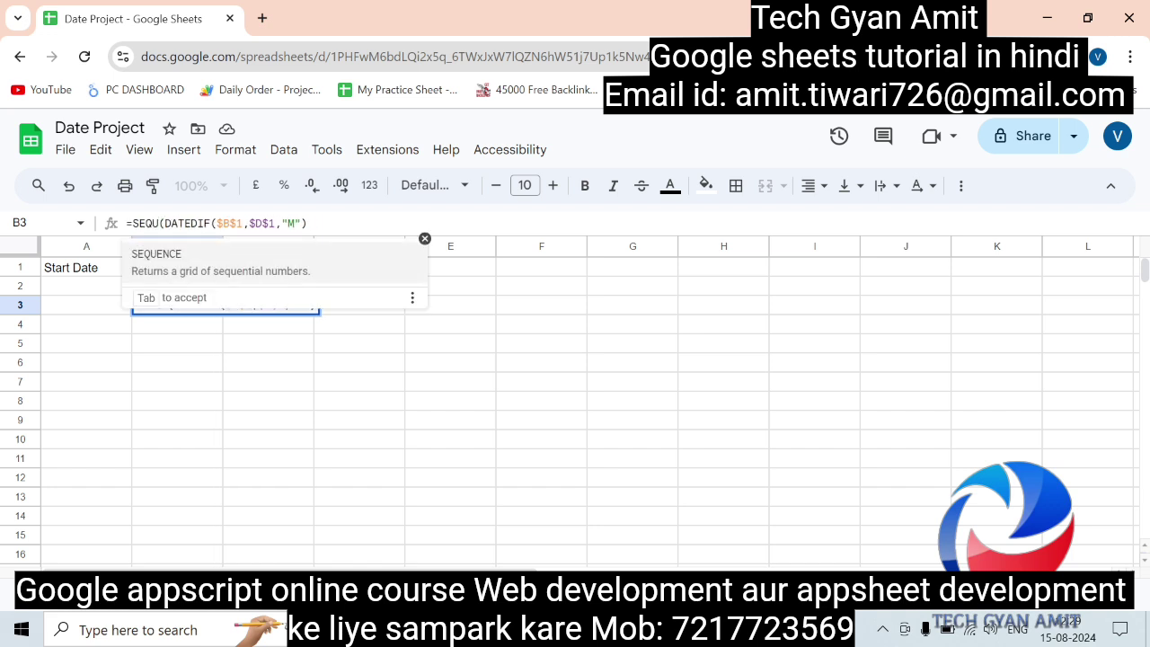
pyautogui.press('Tab')
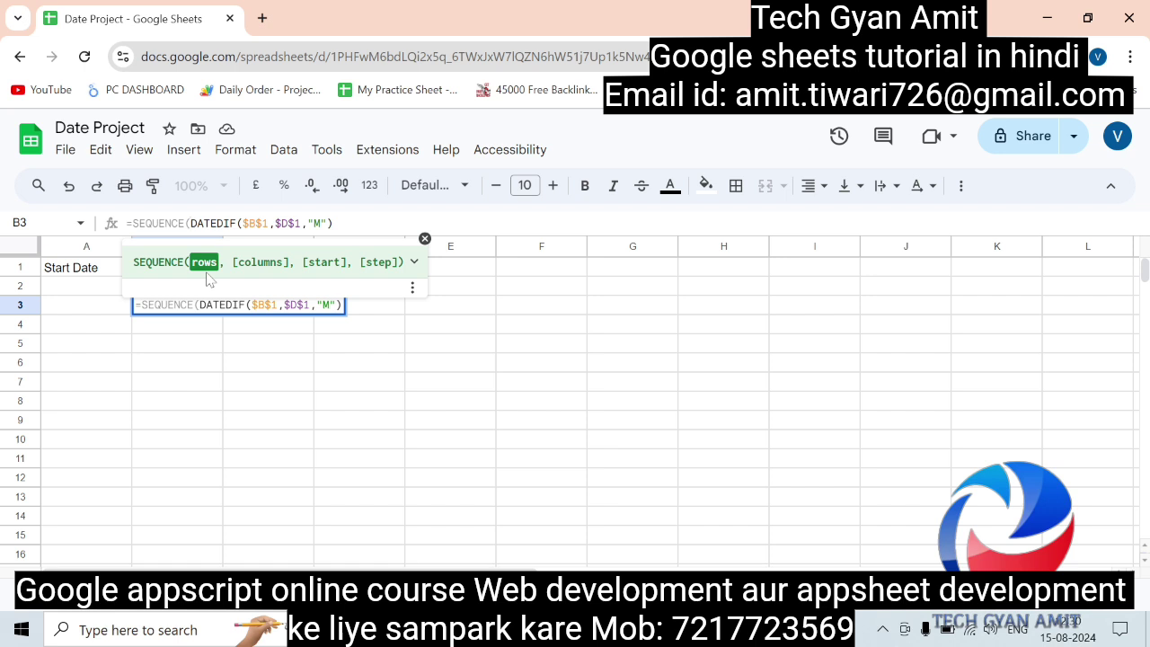
pyautogui.write('1')
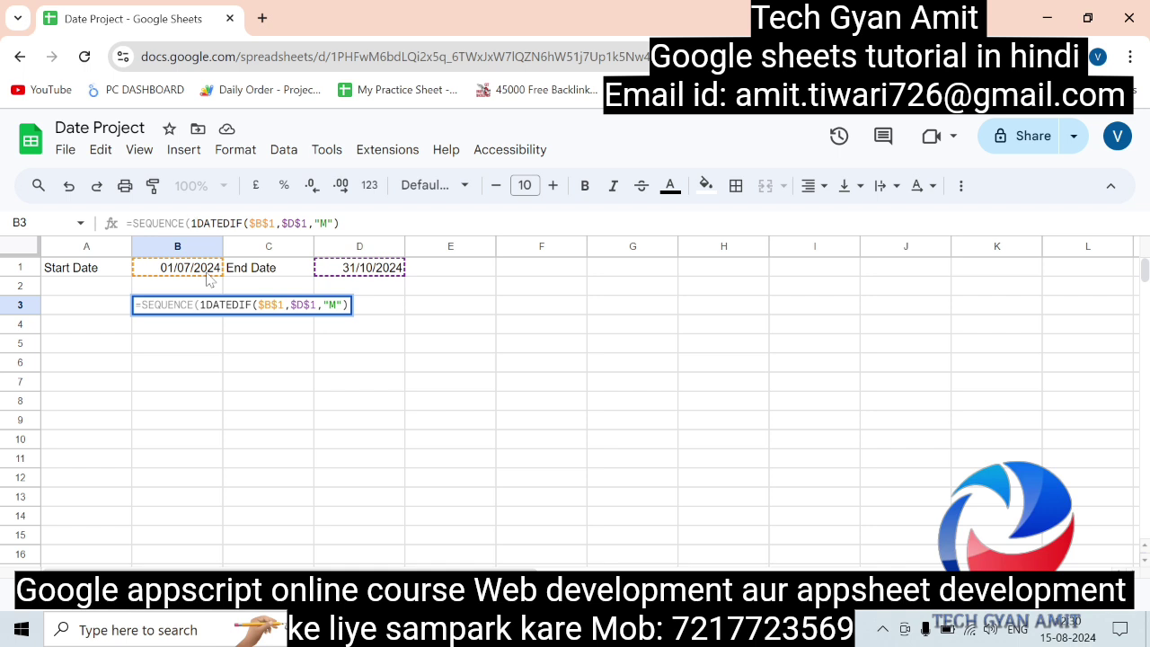
pyautogui.write(',')
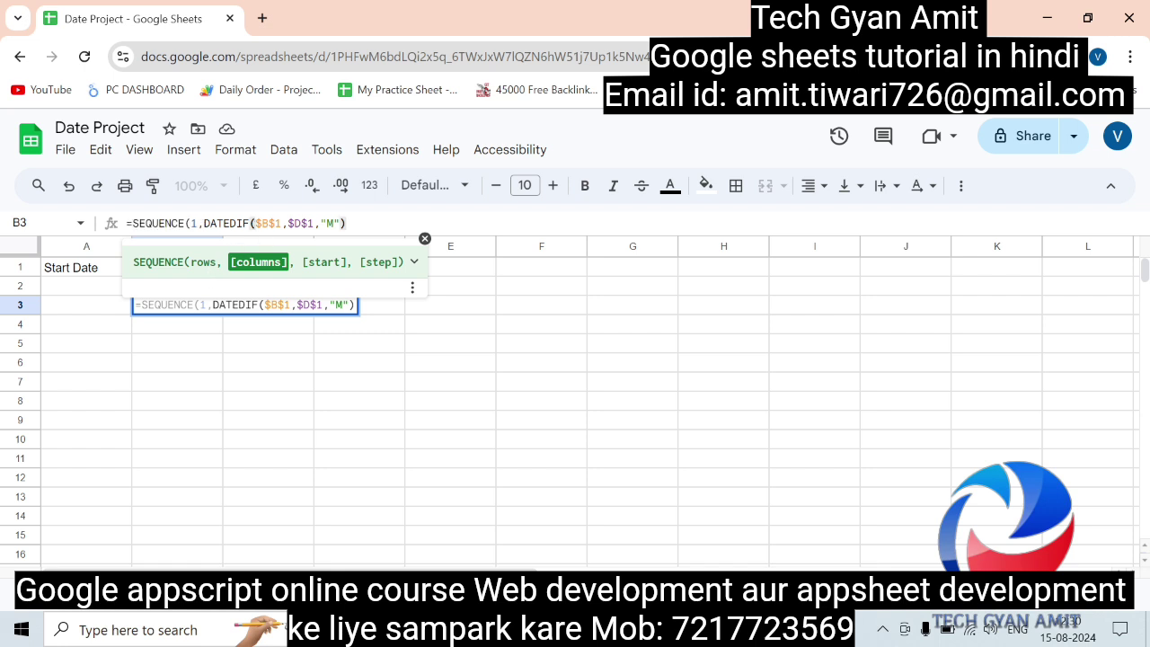
pyautogui.write(',')
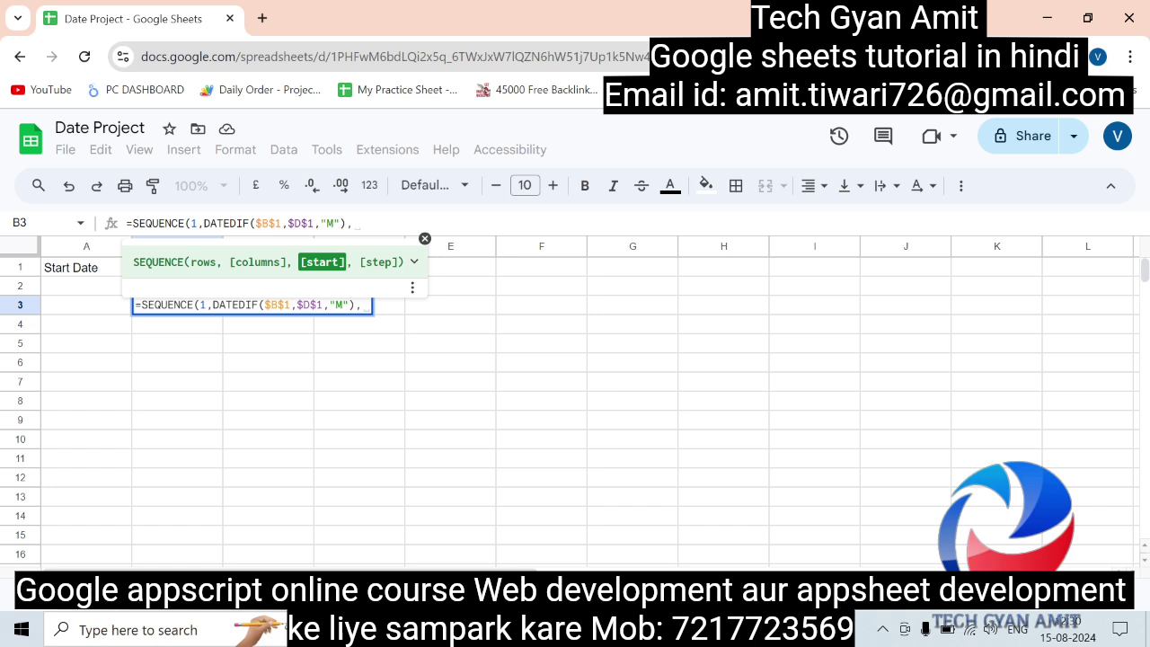
pyautogui.write('1')
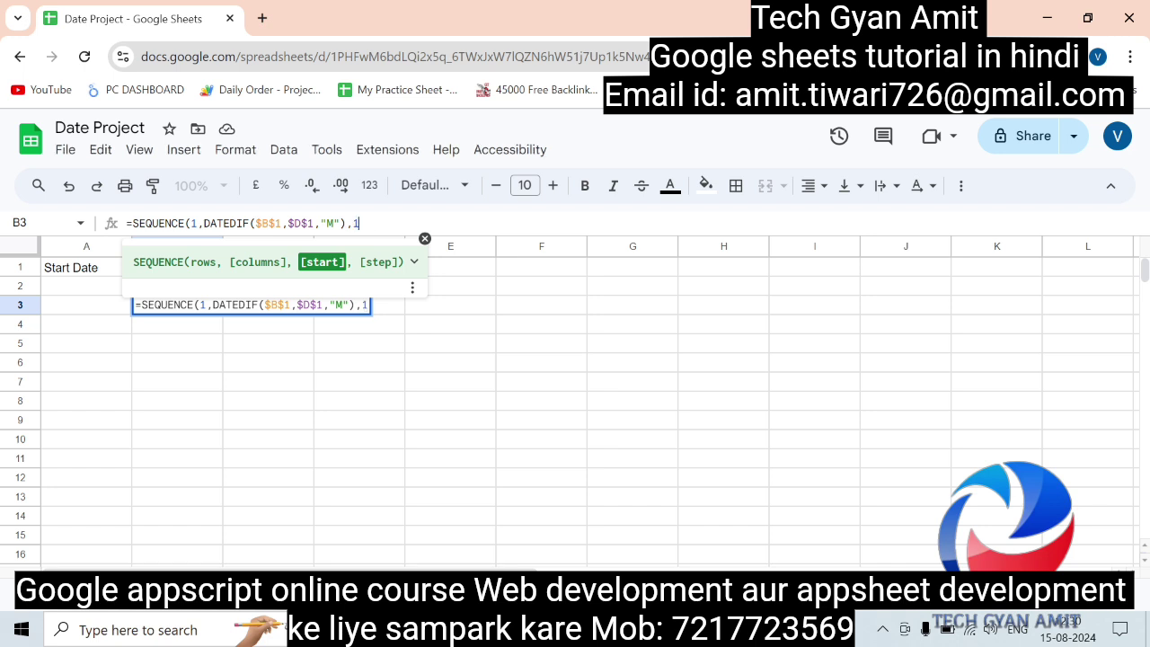
pyautogui.write(',')
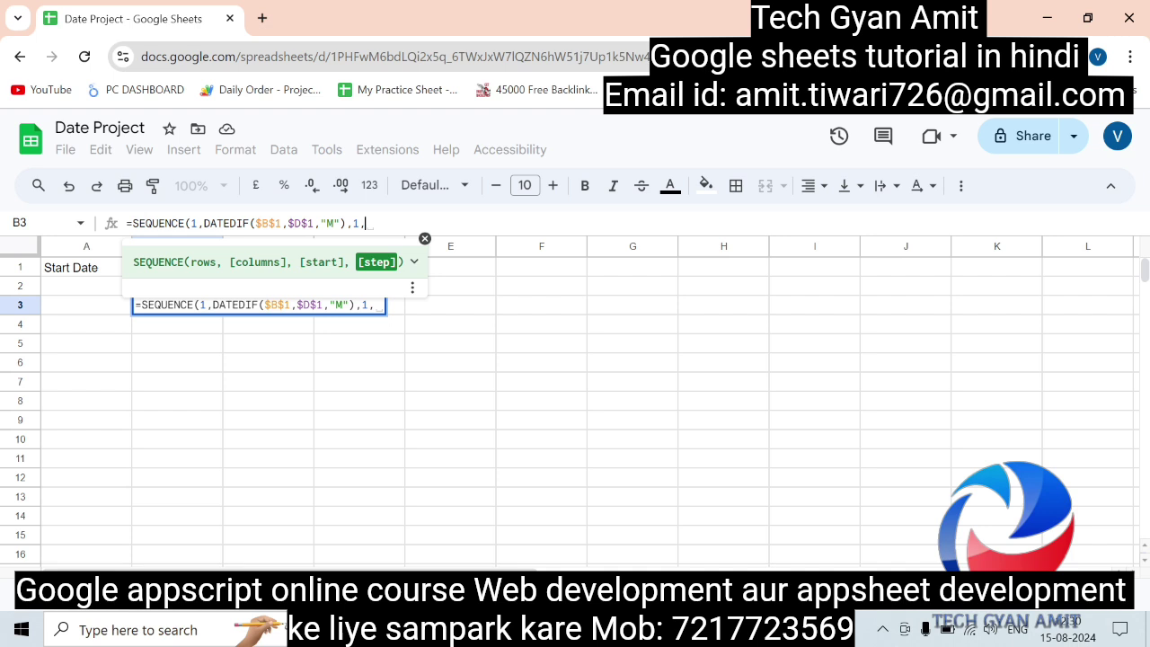
pyautogui.write('1')
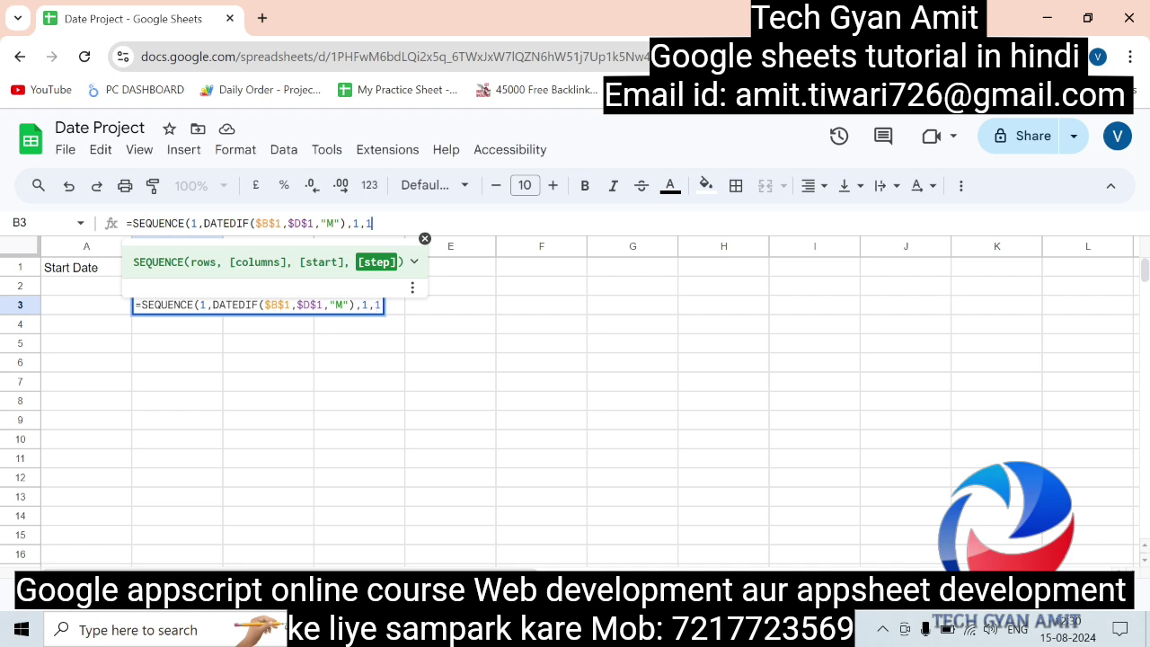
pyautogui.write(')')
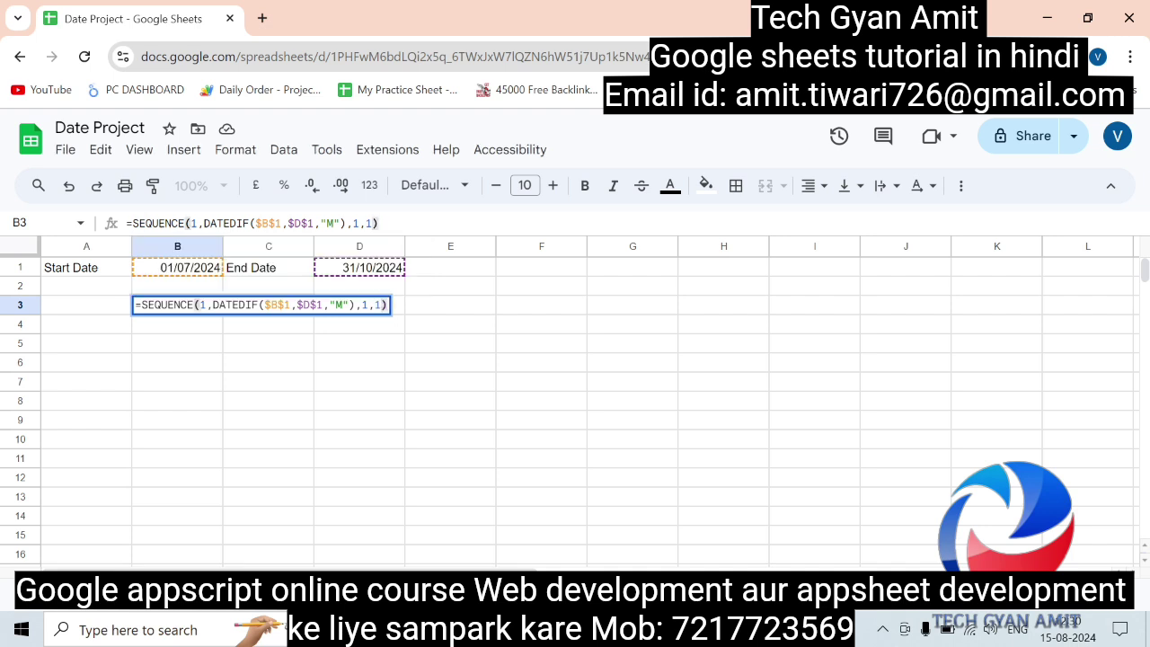
pyautogui.press('Return')
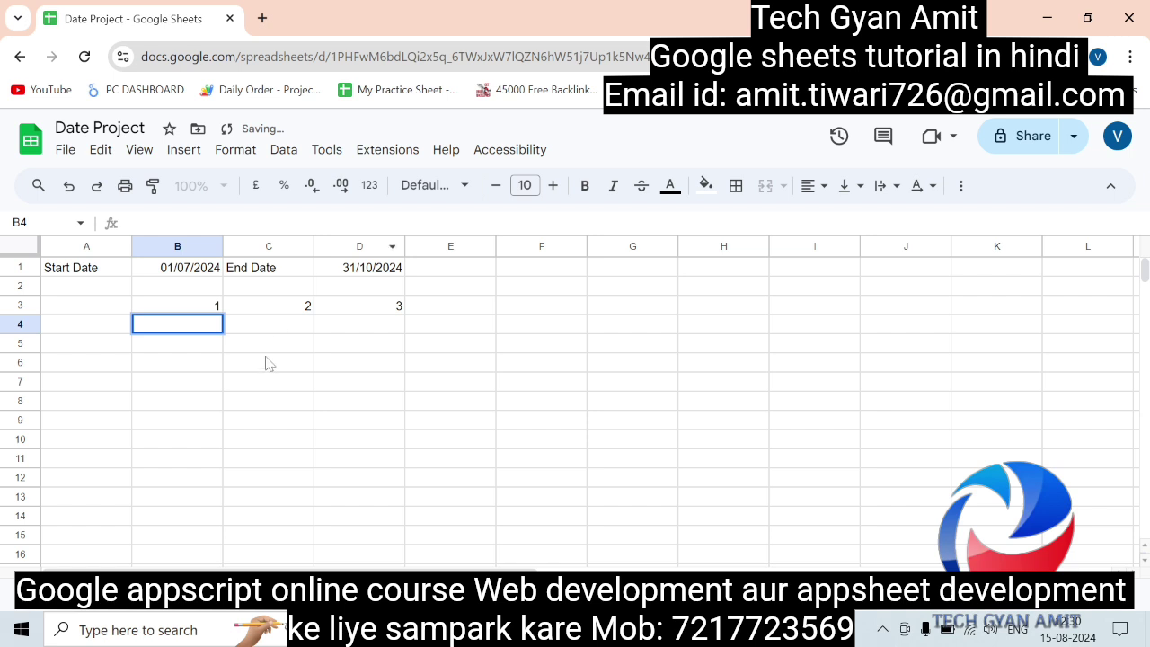
# Change the end date in D1 to 30/11/2024 using the date picker.
pyautogui.click(286, 404)
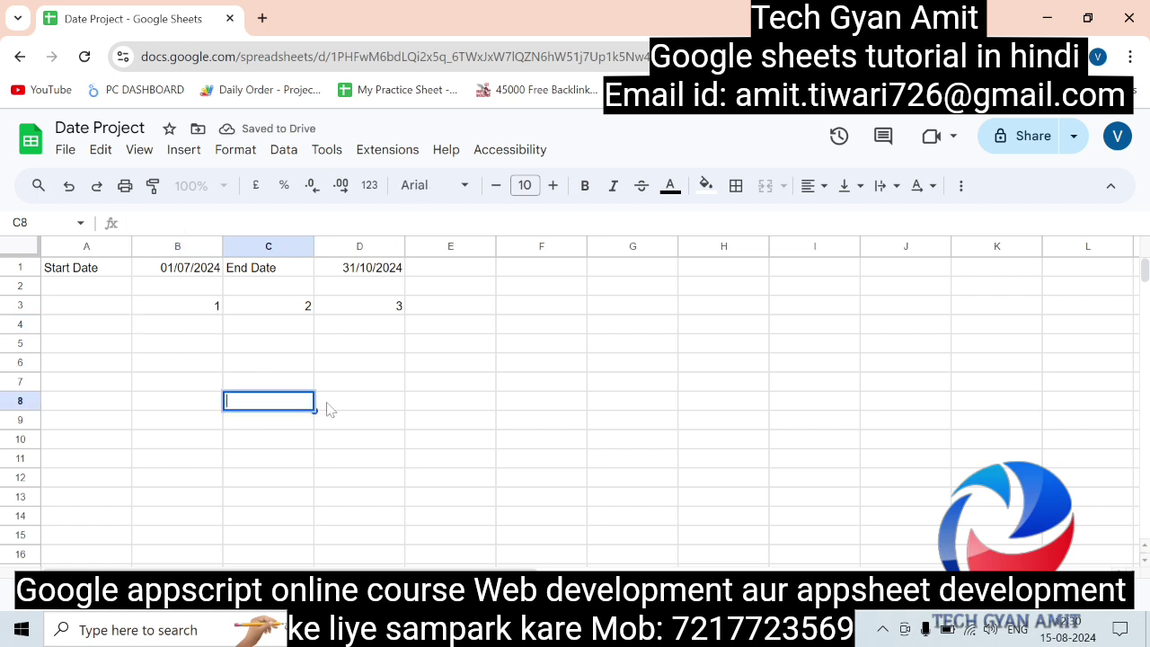
pyautogui.click(365, 404)
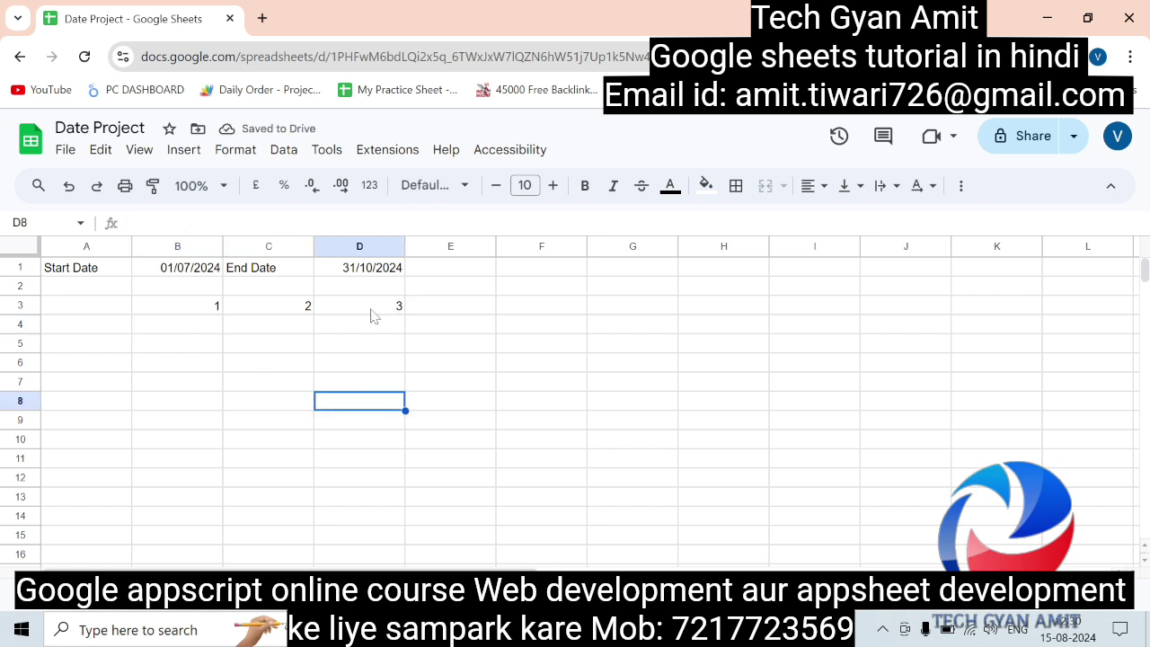
pyautogui.doubleClick(368, 271)
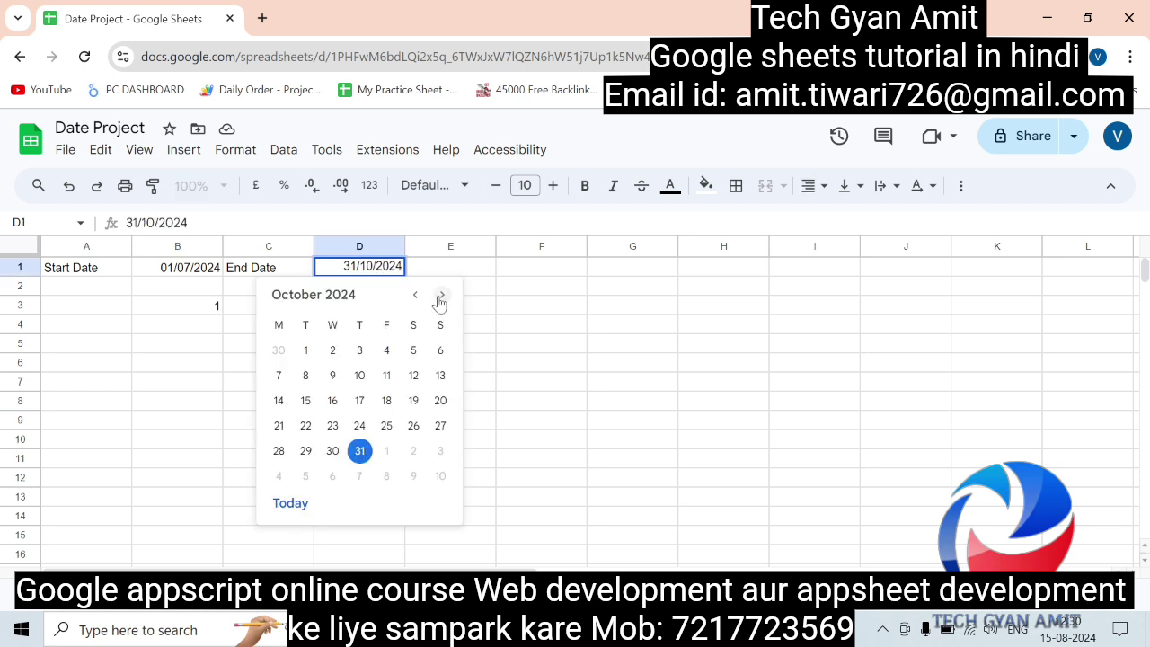
pyautogui.click(441, 298)
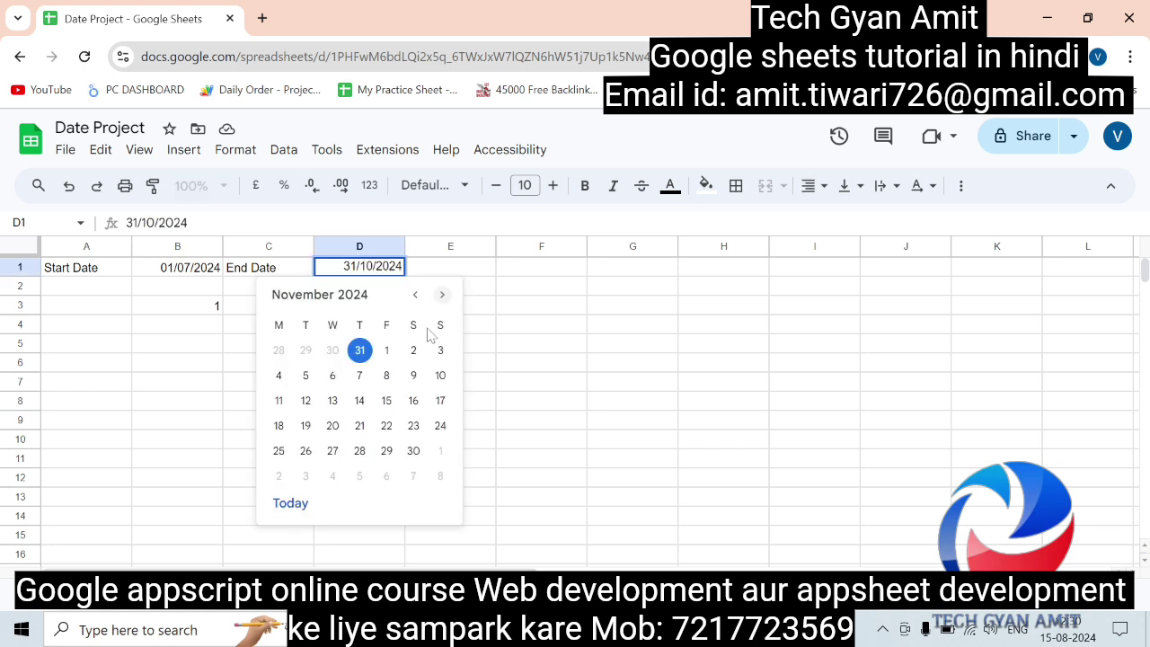
pyautogui.click(412, 452)
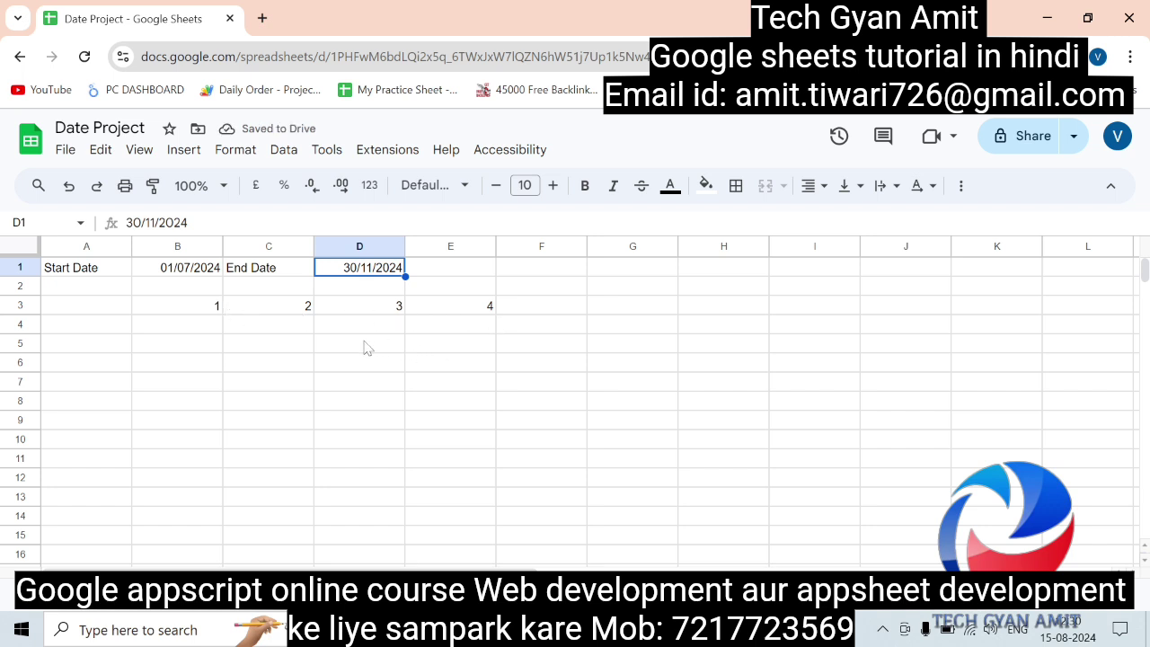
pyautogui.click(310, 386)
pyautogui.click(384, 461)
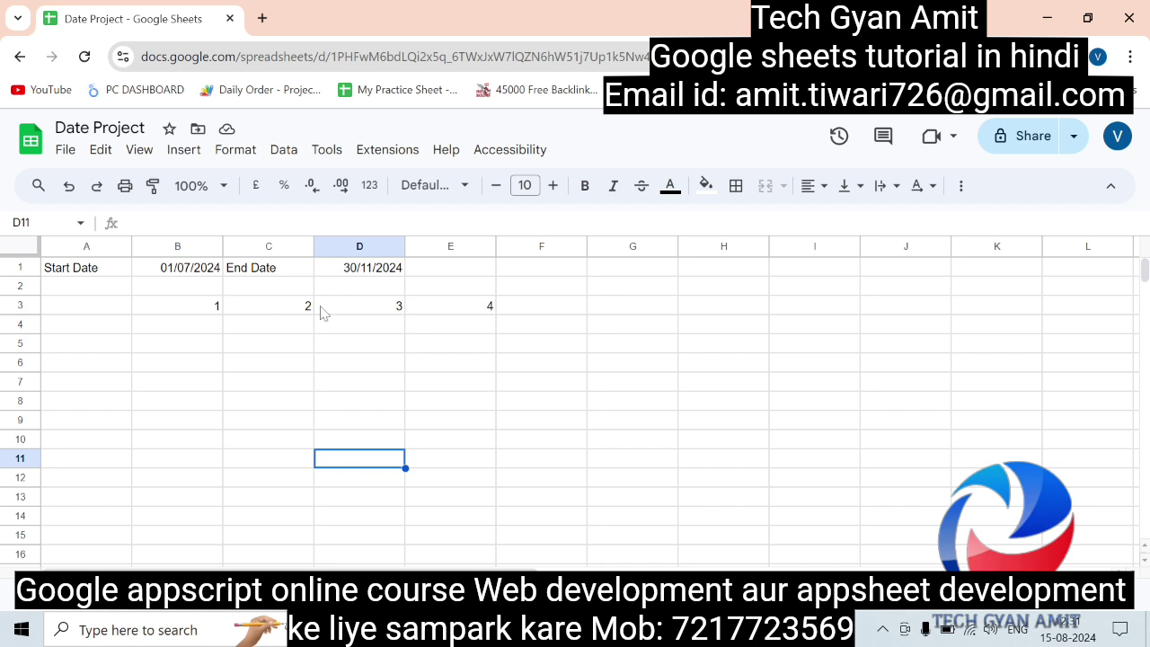
# Re-enter B3's SEQUENCE formula so the numbers 1 to 4 fill B3:E3.
pyautogui.click(179, 310)
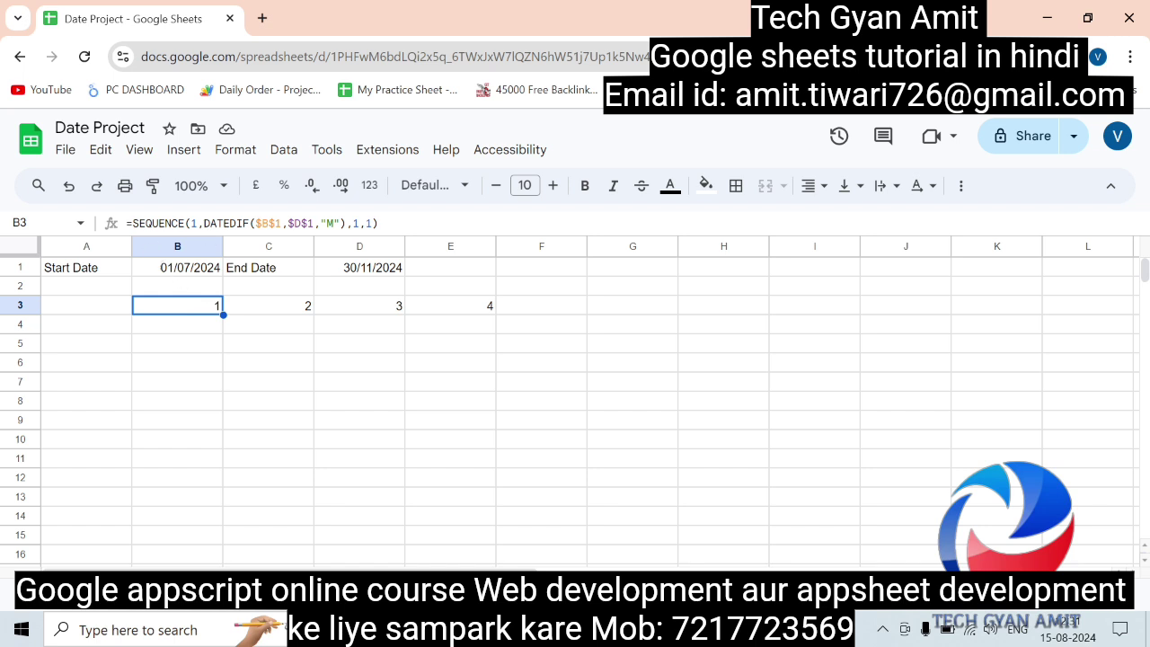
pyautogui.click(131, 222)
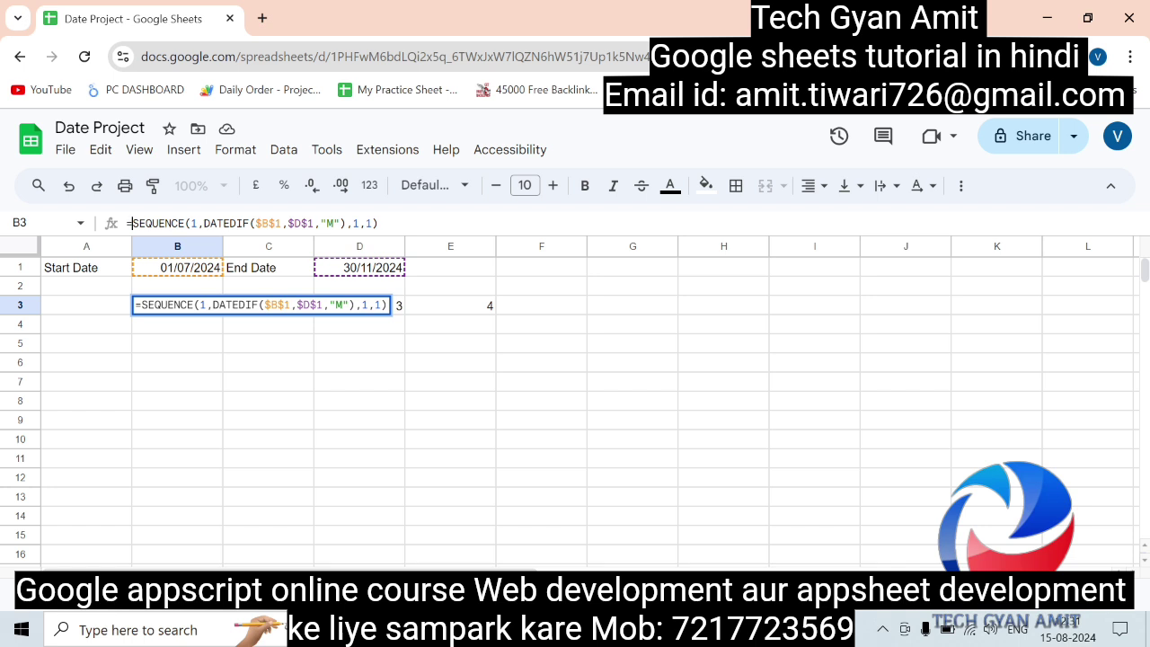
pyautogui.press('Return')
pyautogui.click(179, 387)
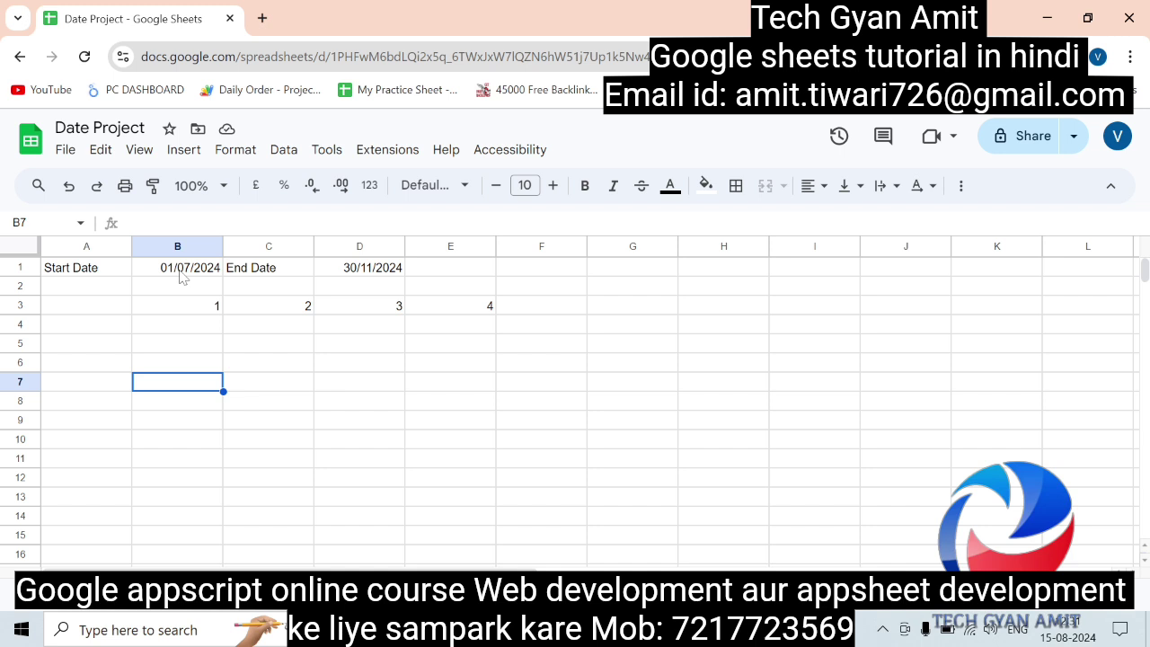
pyautogui.write('=')
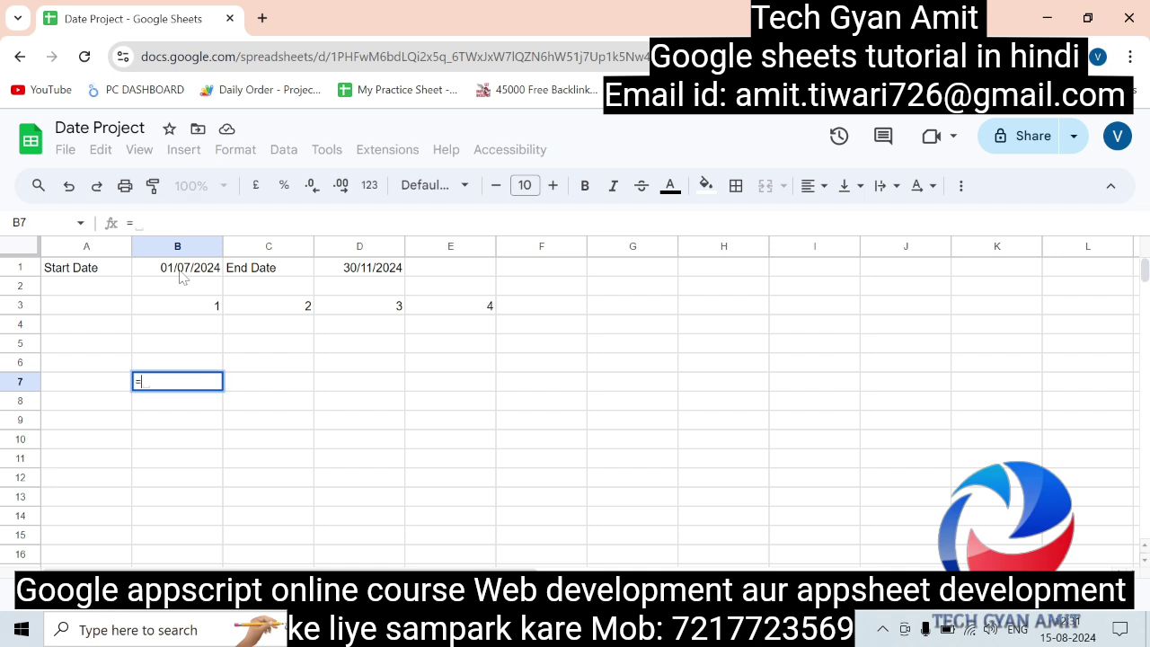
pyautogui.write('ES')
pyautogui.press('BackSpace')
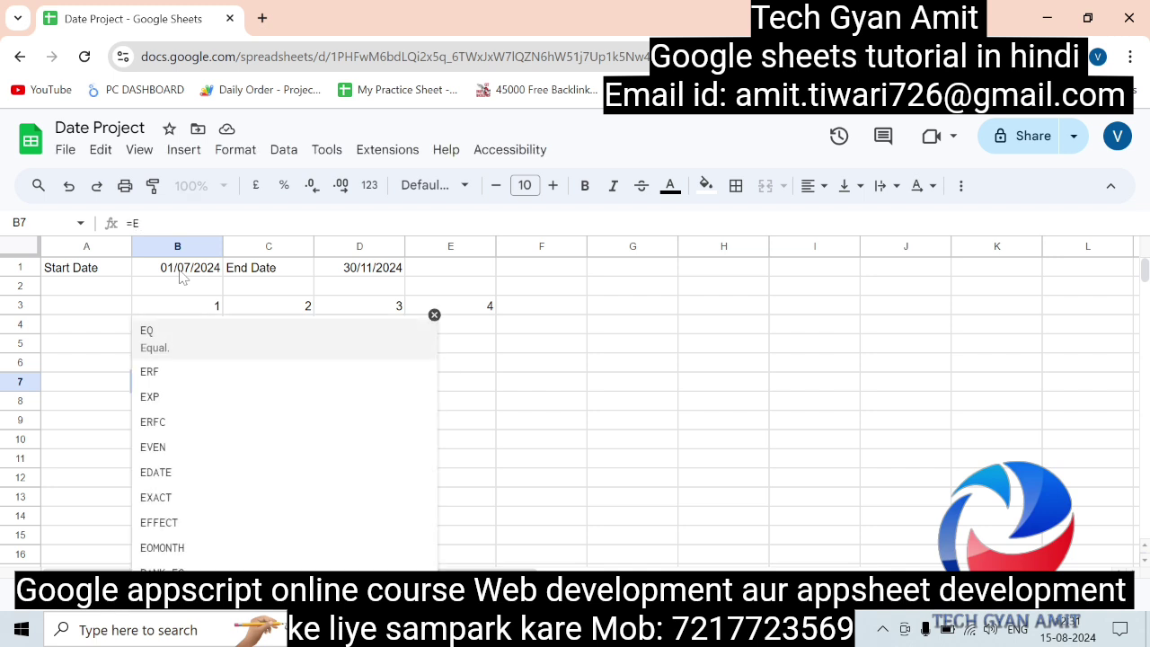
pyautogui.write('DATE(')
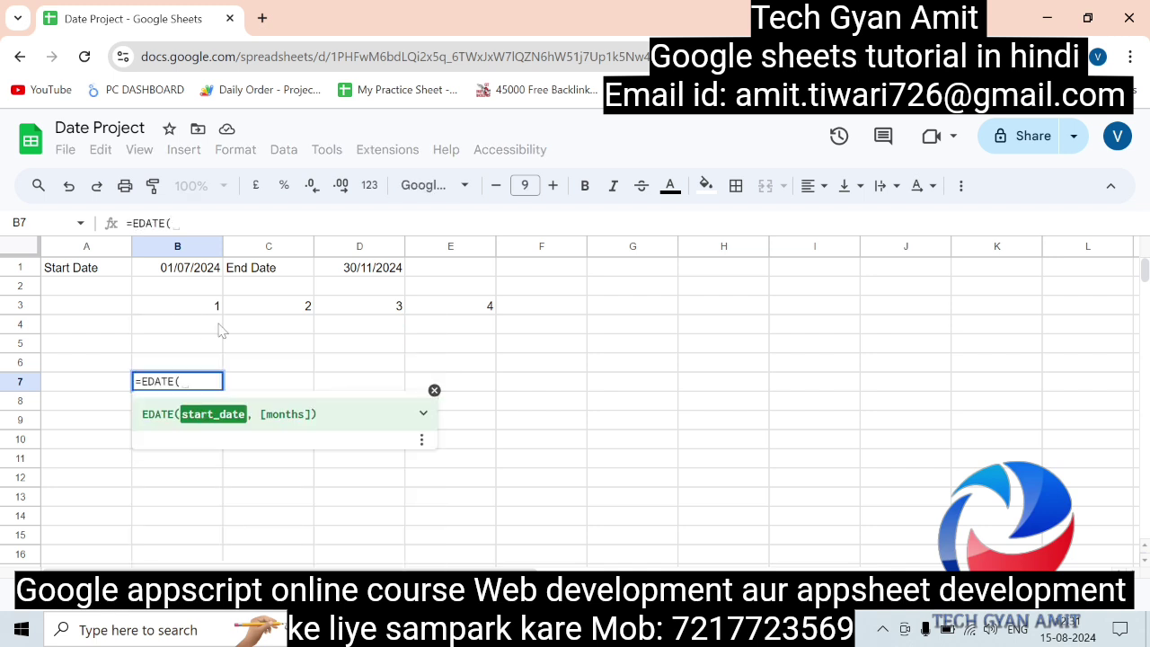
pyautogui.click(186, 273)
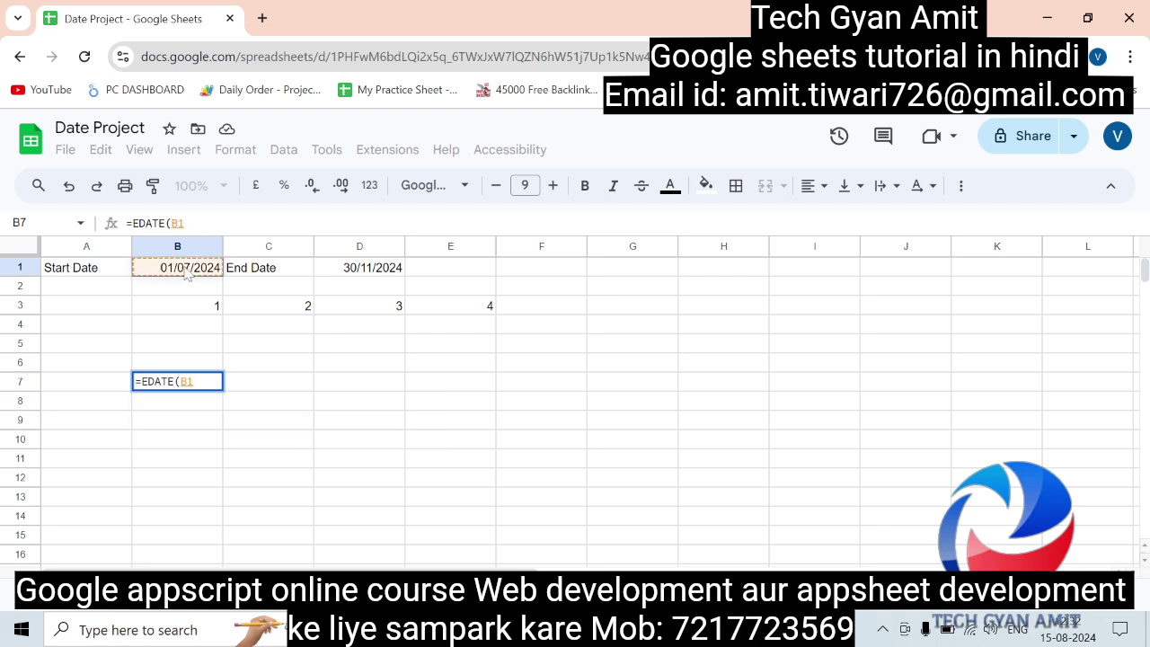
pyautogui.write(',')
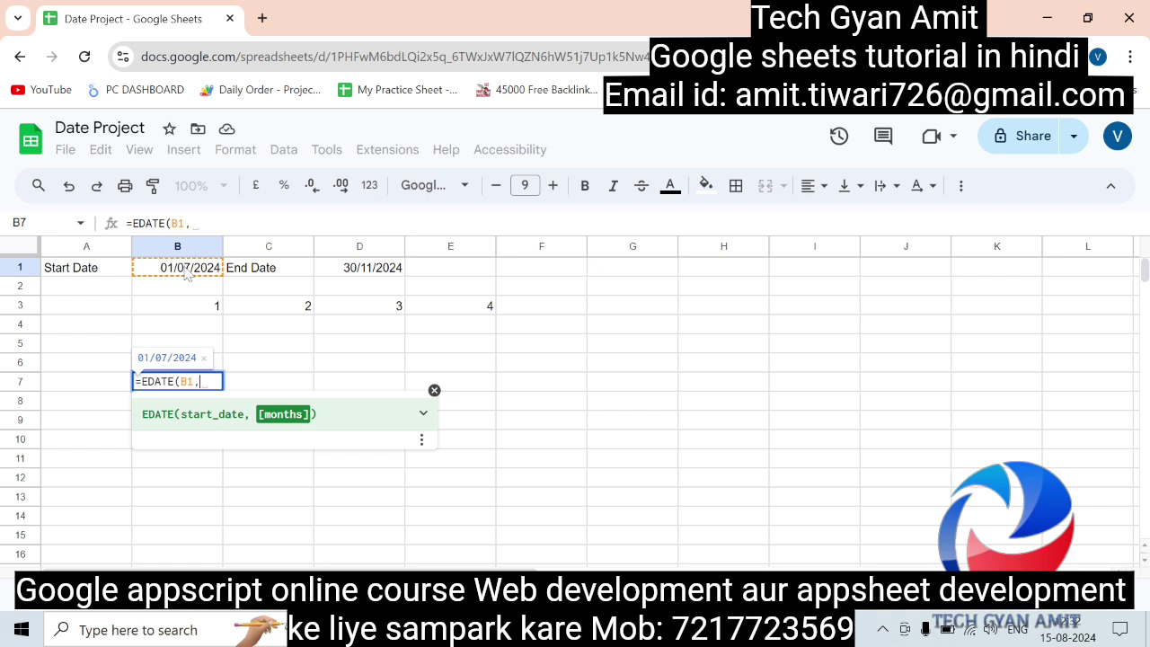
pyautogui.write('1')
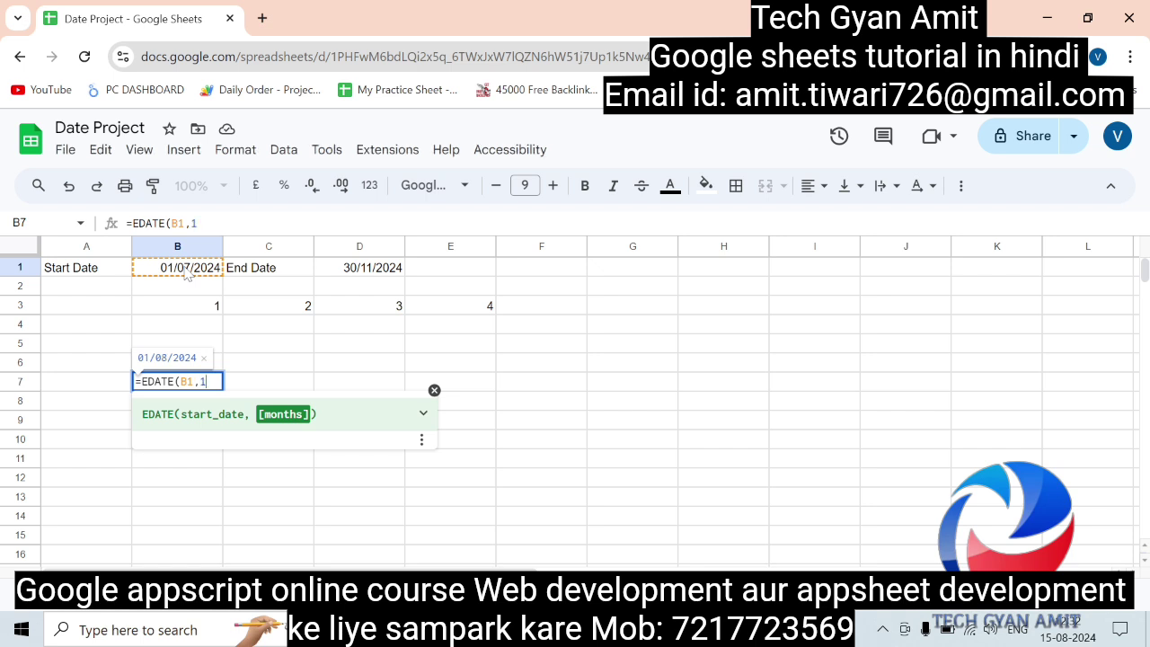
pyautogui.write(')')
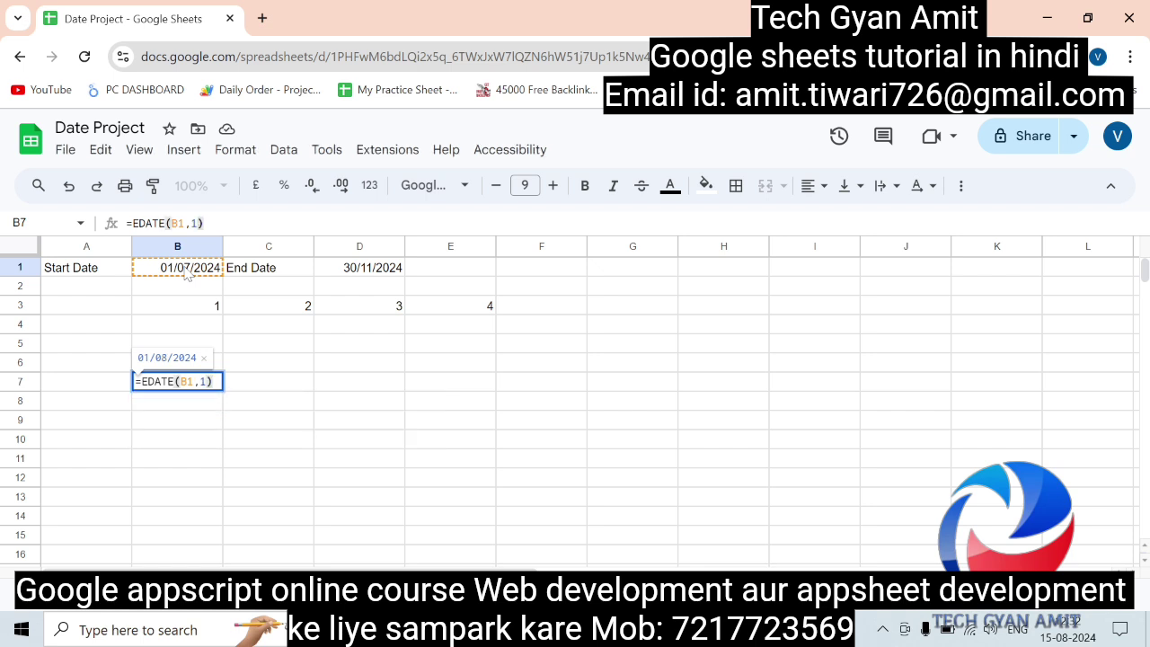
pyautogui.press('Return')
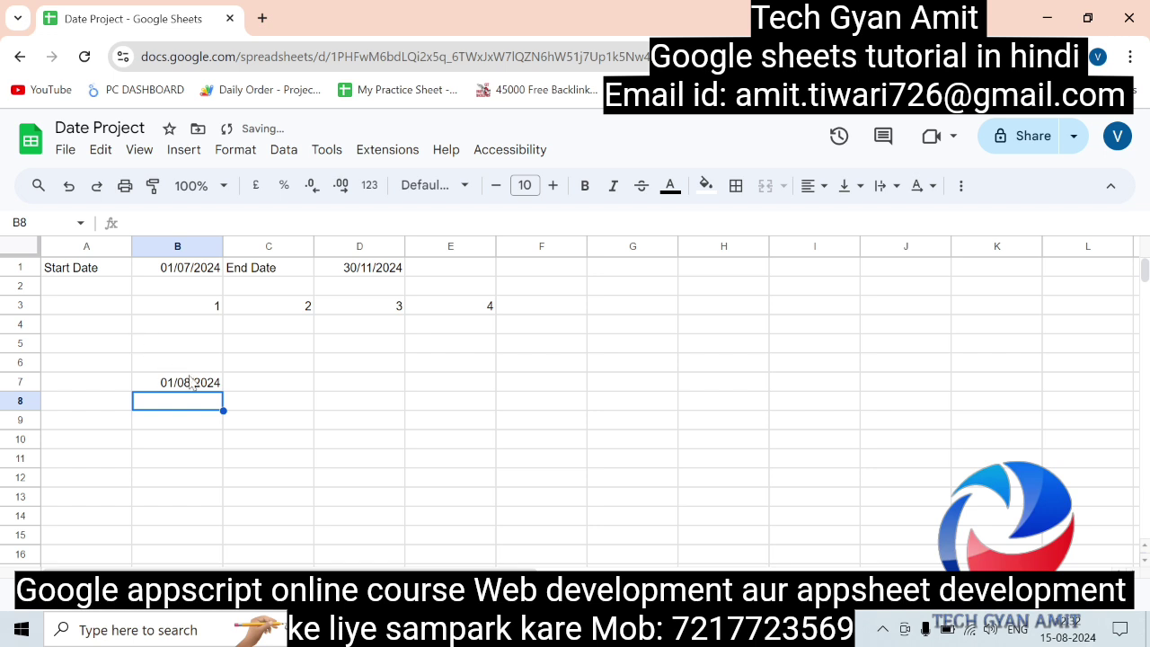
pyautogui.click(196, 389)
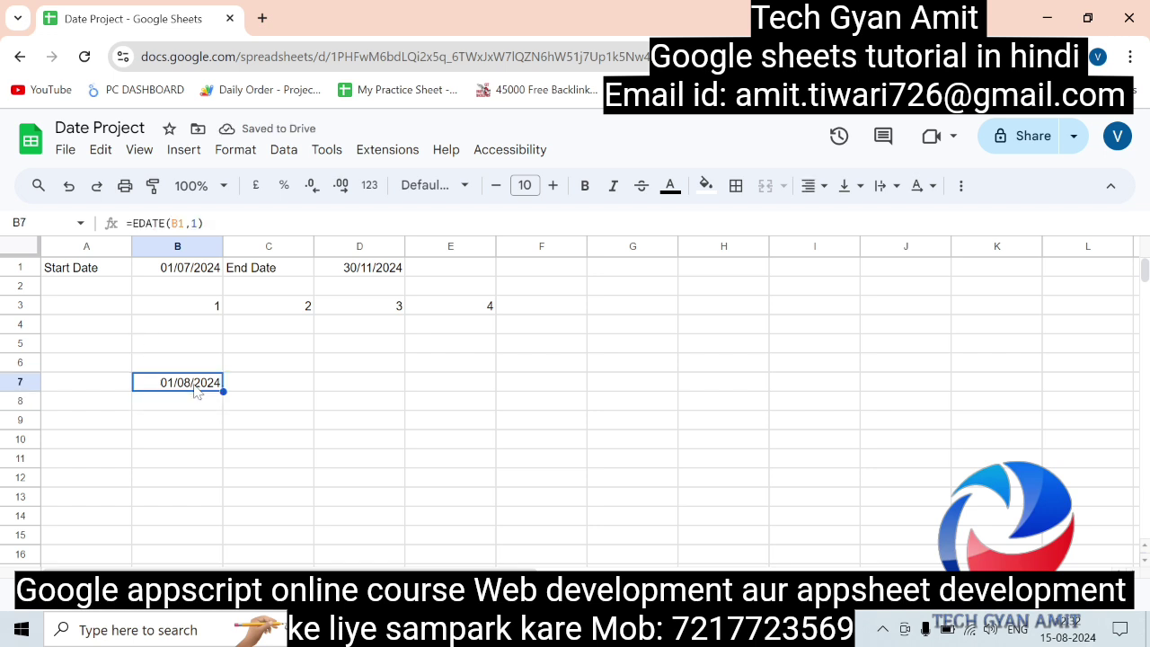
pyautogui.press('Delete')
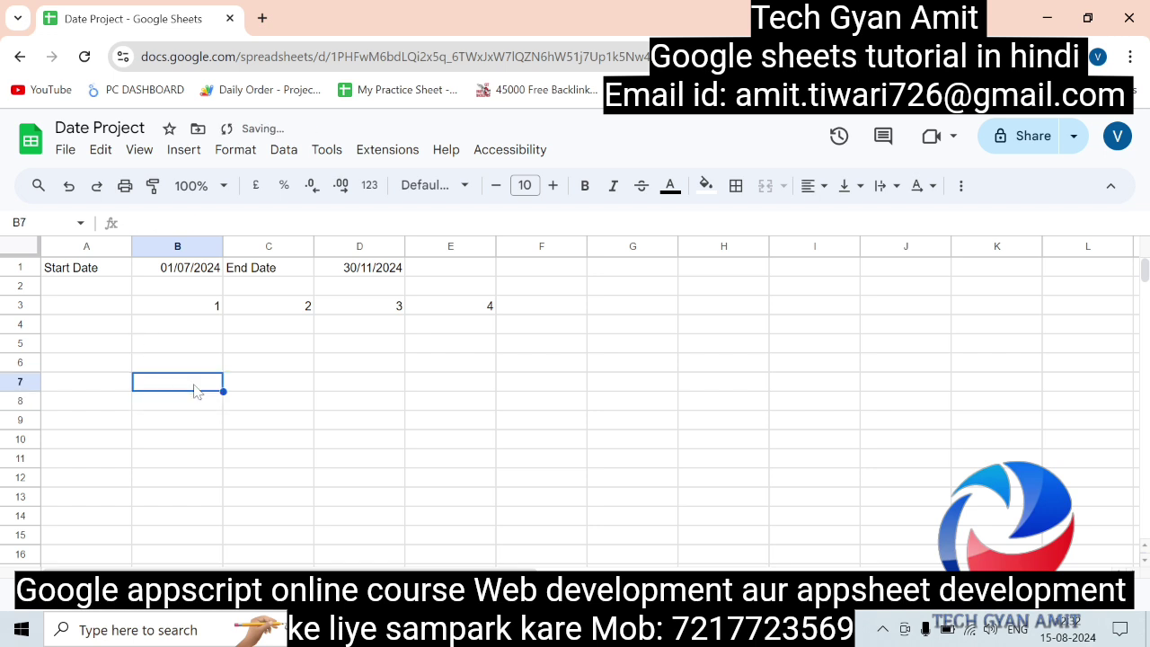
# Wrap B3's SEQUENCE formula in EDATE with the absolute start date $B$1.
pyautogui.click(189, 310)
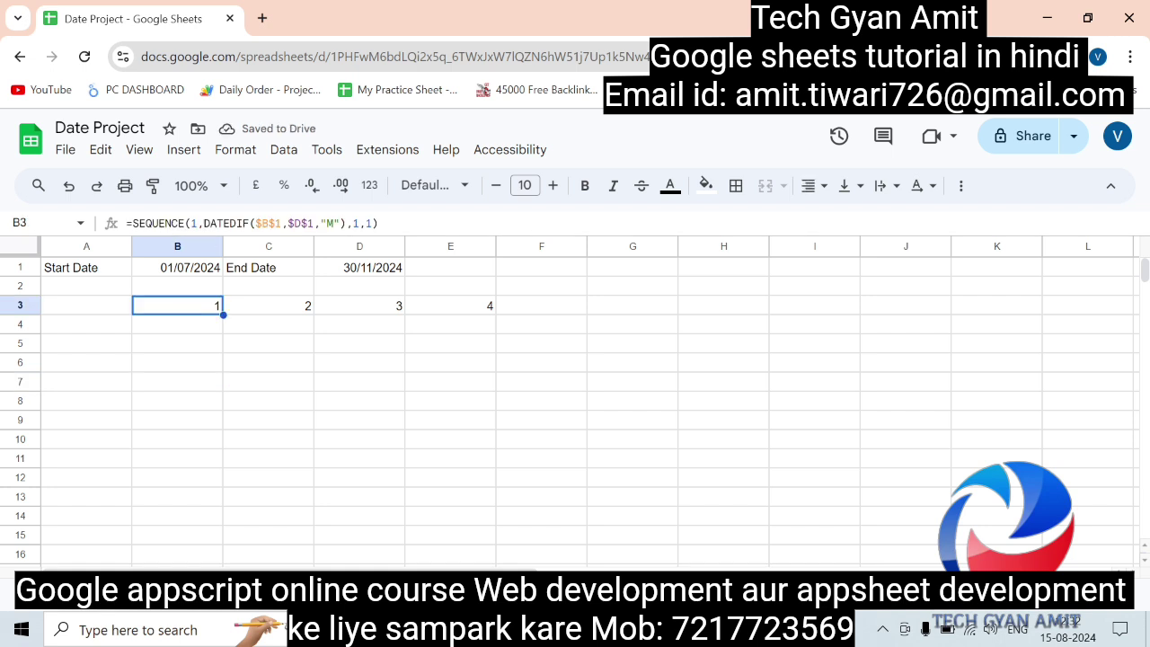
pyautogui.click(132, 222)
pyautogui.write('EDAT')
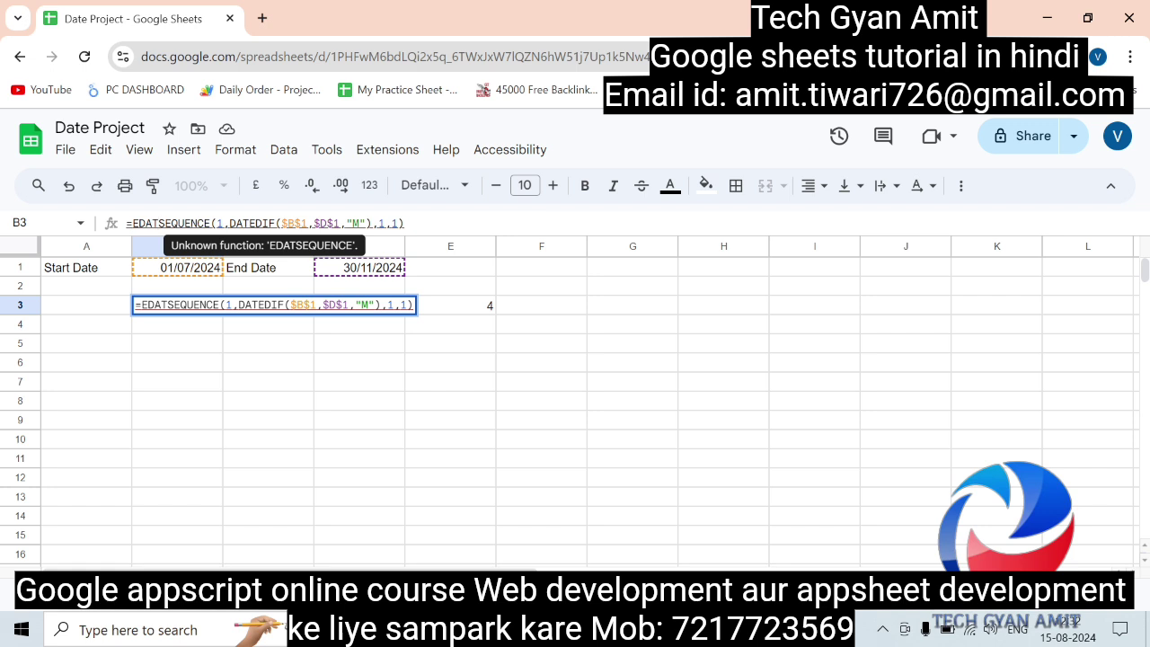
pyautogui.write('E')
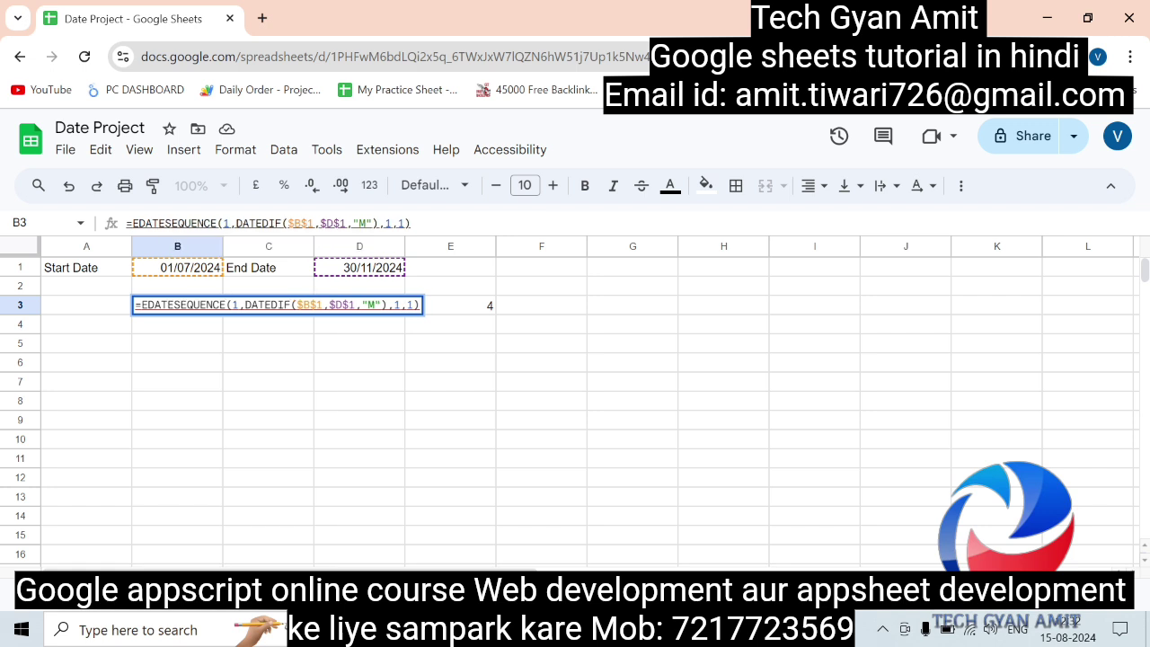
pyautogui.write('(')
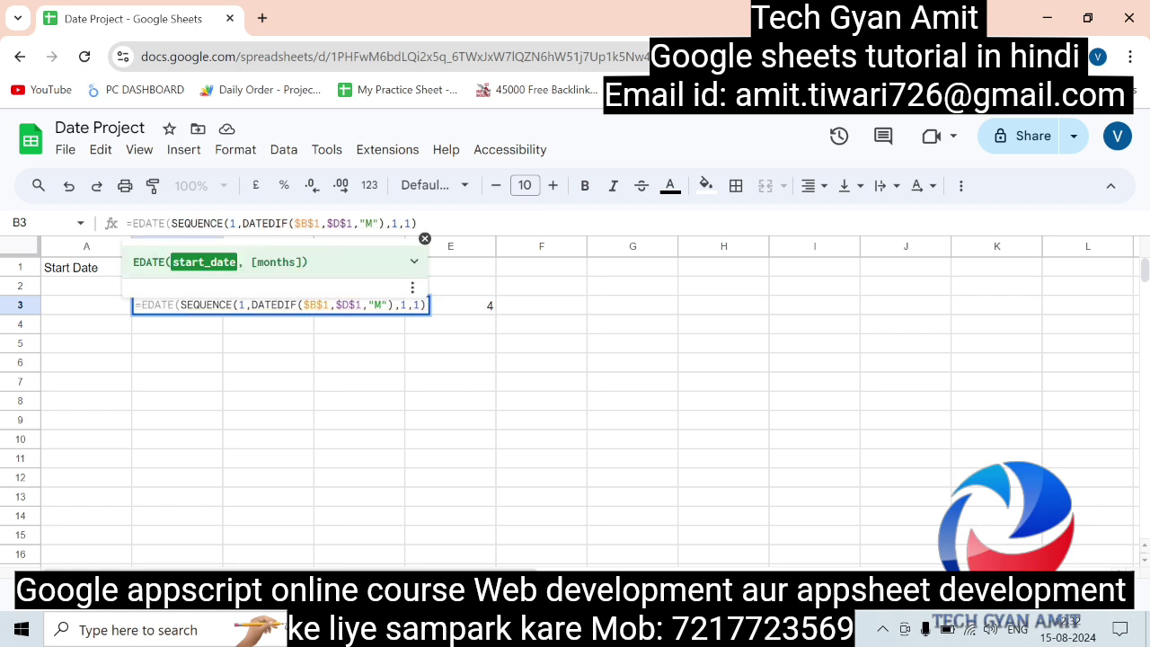
pyautogui.click(425, 239)
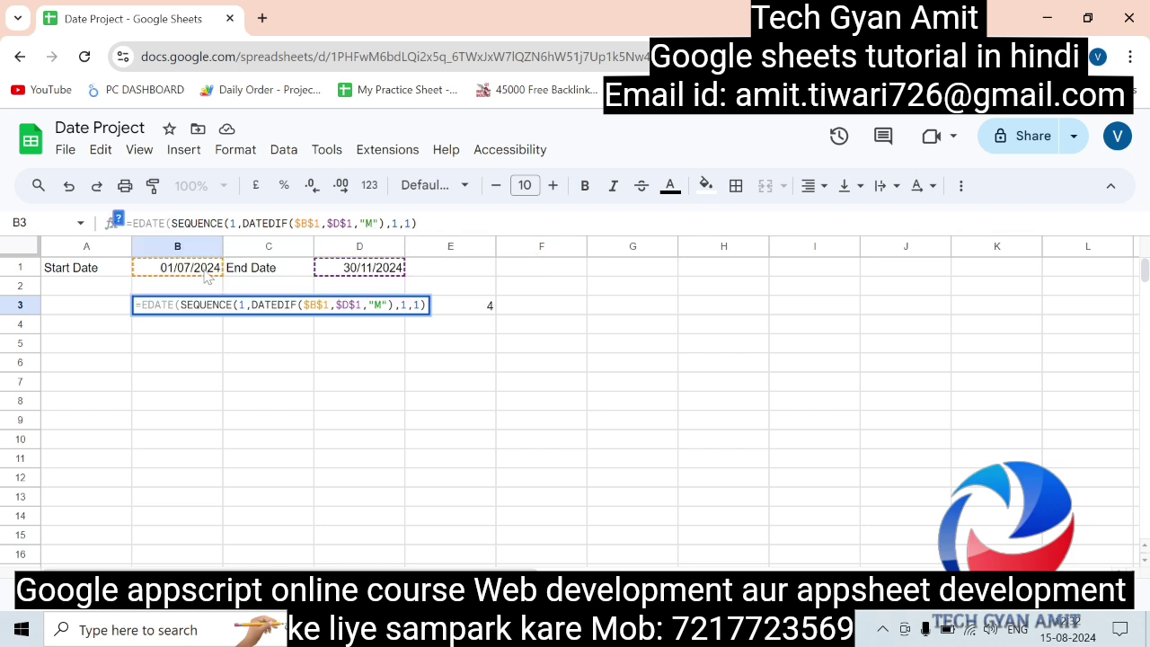
pyautogui.click(206, 275)
pyautogui.press('F4')
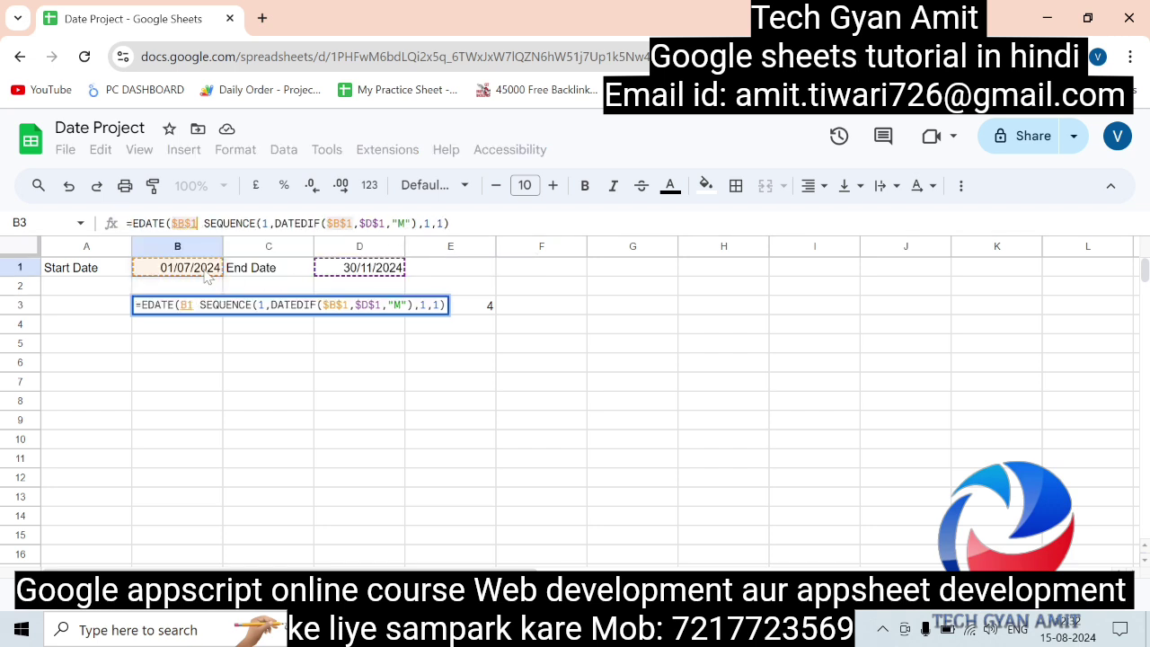
pyautogui.write(',')
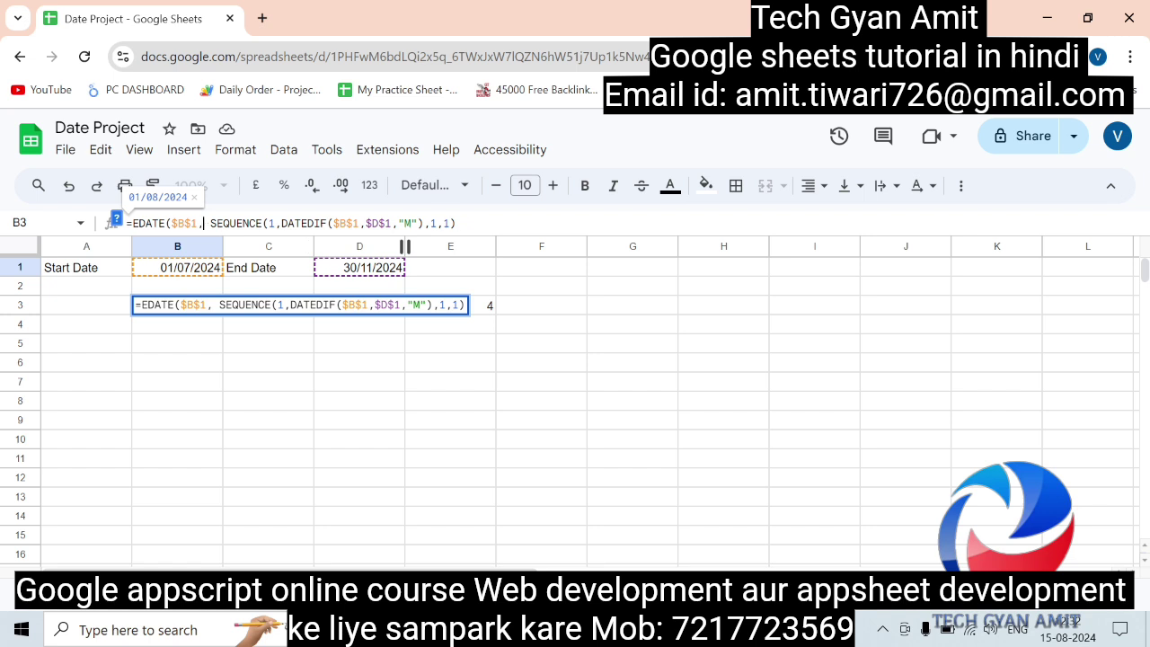
pyautogui.press('Return')
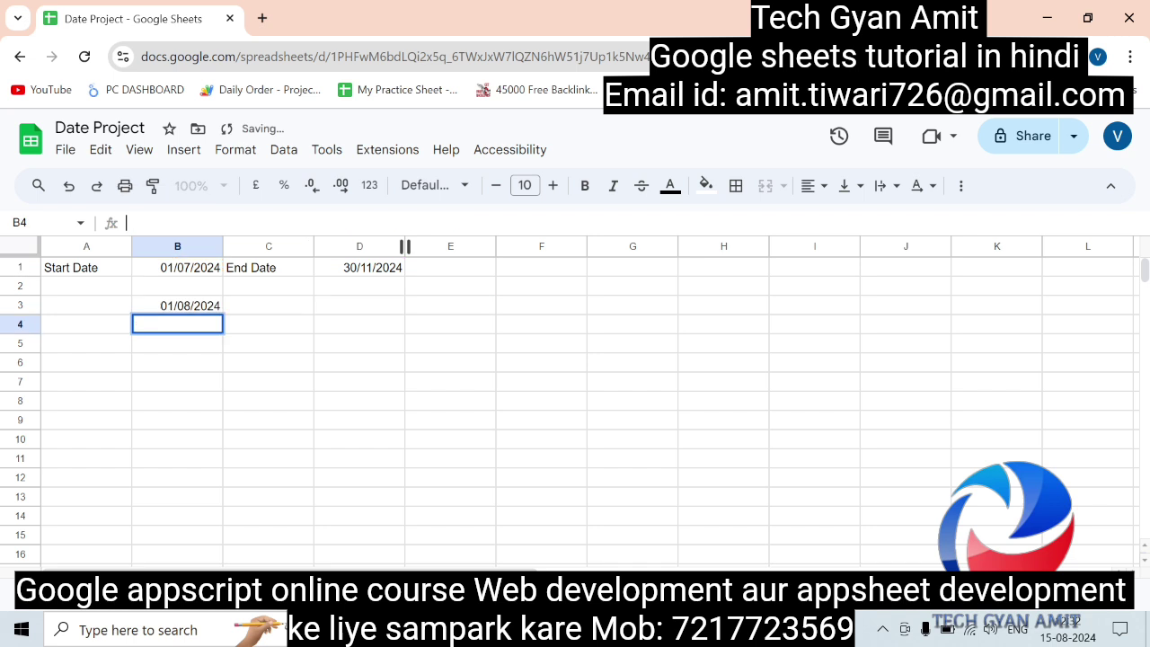
# Convert B3 to an ArrayFormula so dates 01/08/2024 to 01/11/2024 spill across B3:E3.
pyautogui.doubleClick(198, 310)
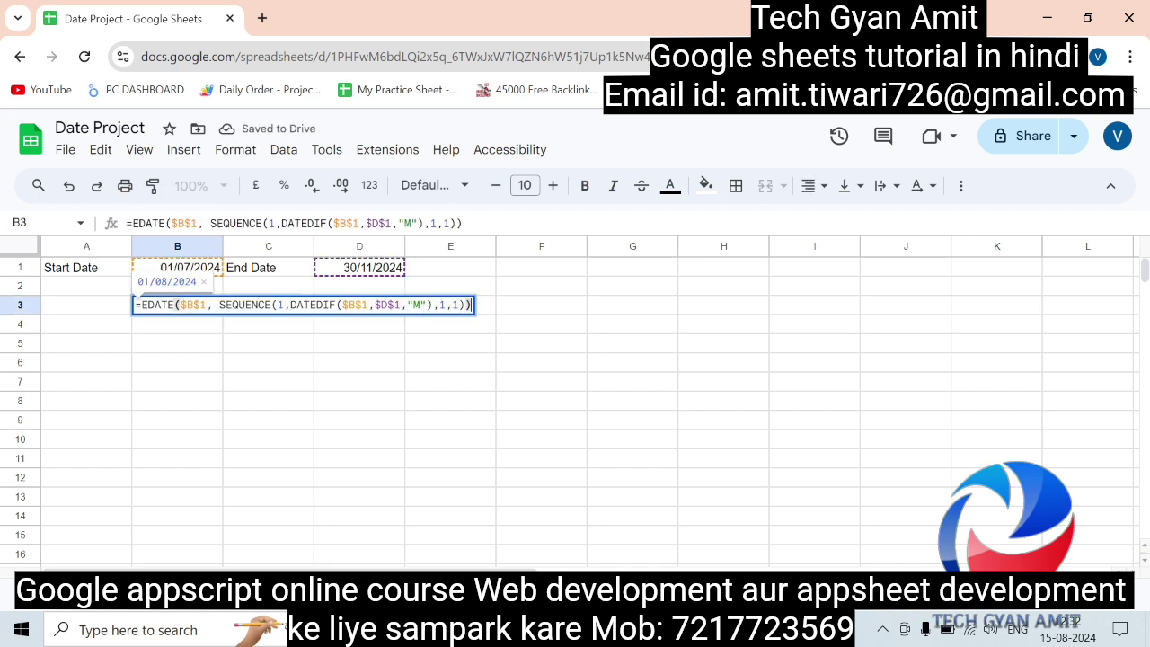
pyautogui.click(191, 348)
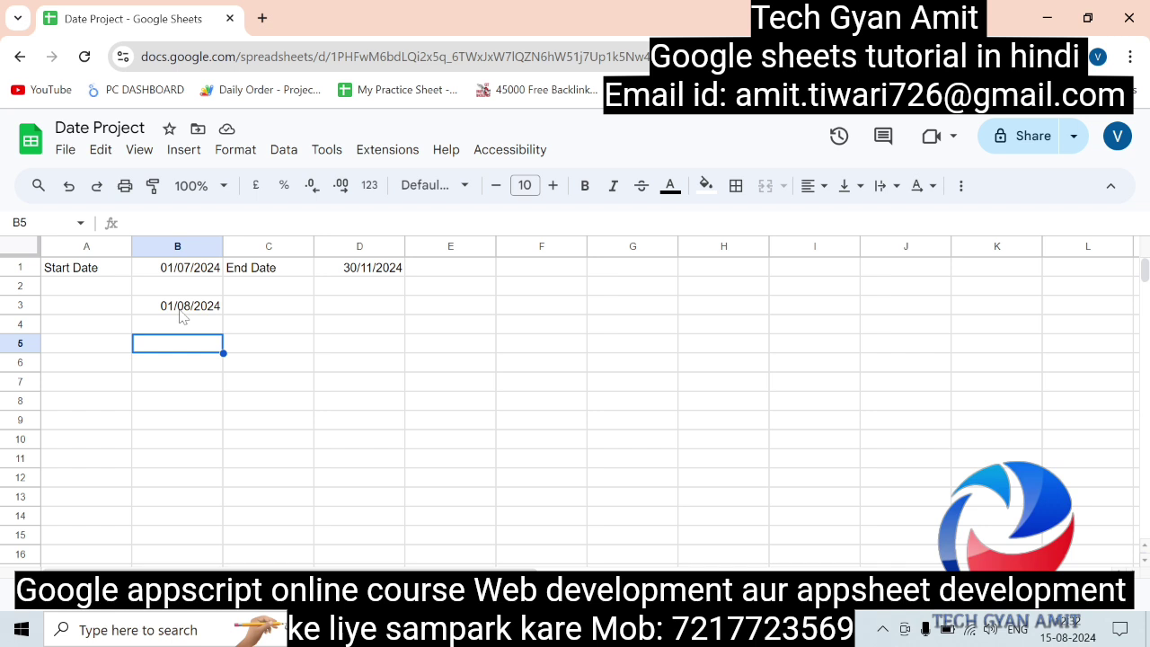
pyautogui.click(183, 310)
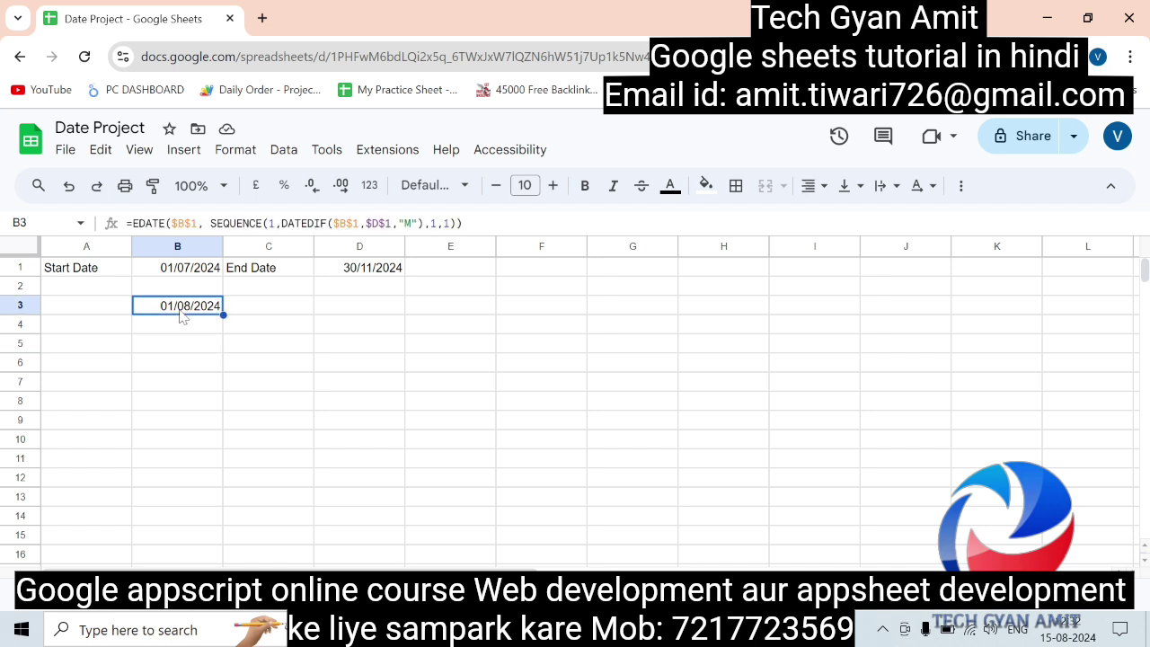
pyautogui.doubleClick(181, 313)
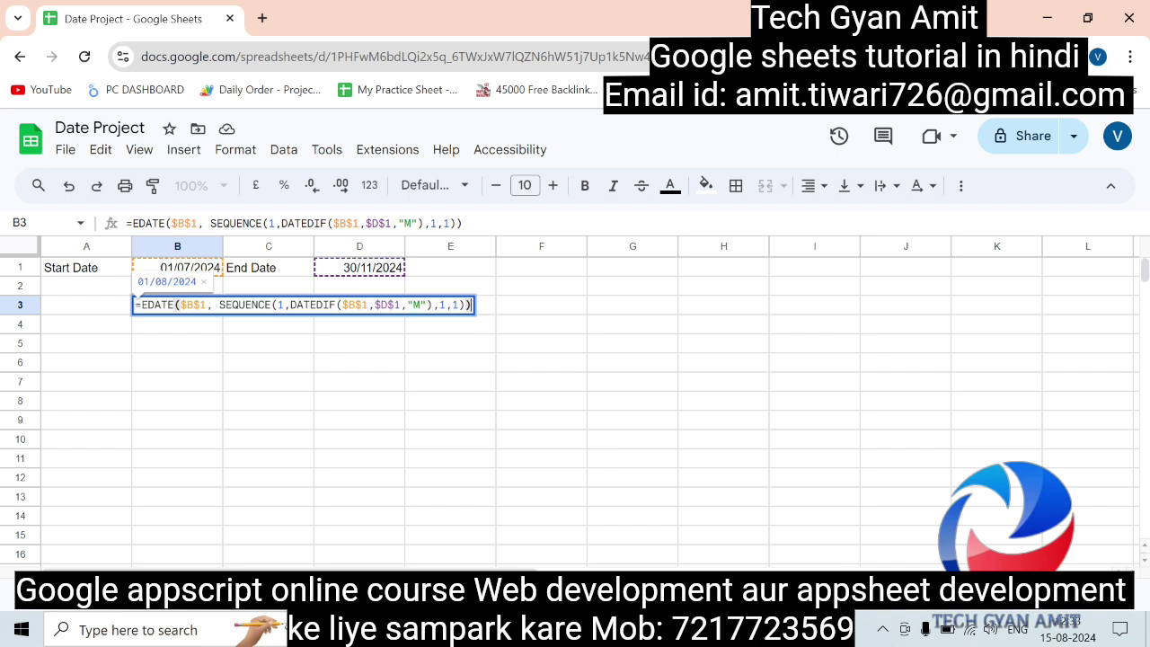
pyautogui.hotkey('ctrl', 'shift', 'Return')
pyautogui.press('Return')
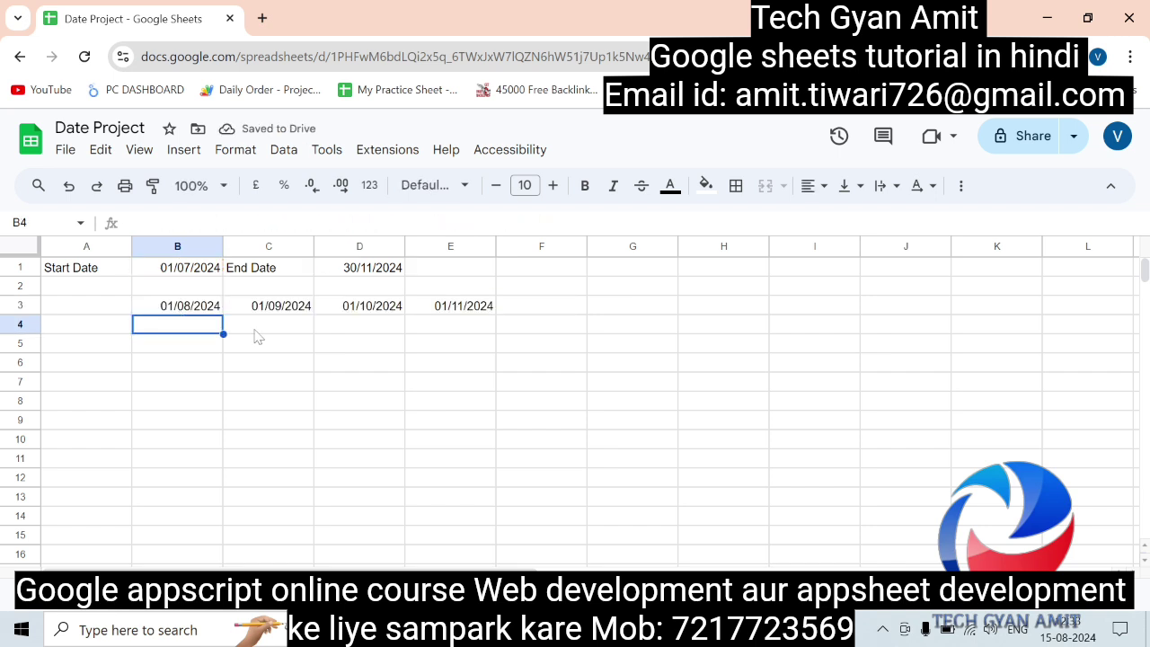
pyautogui.click(311, 382)
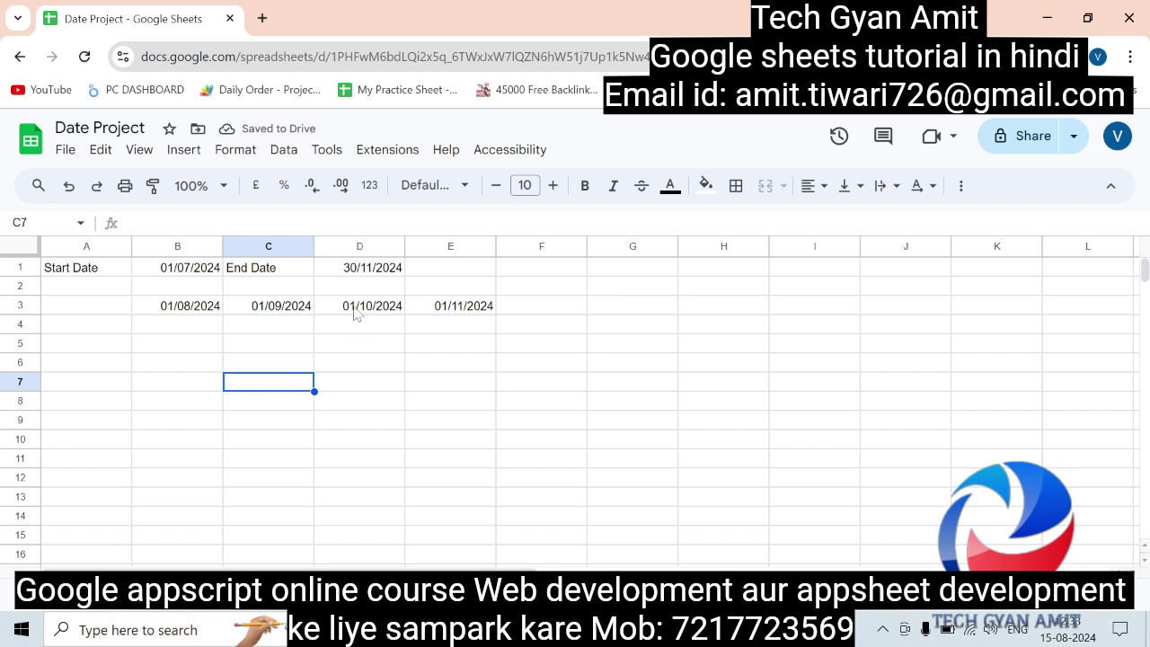
pyautogui.click(176, 317)
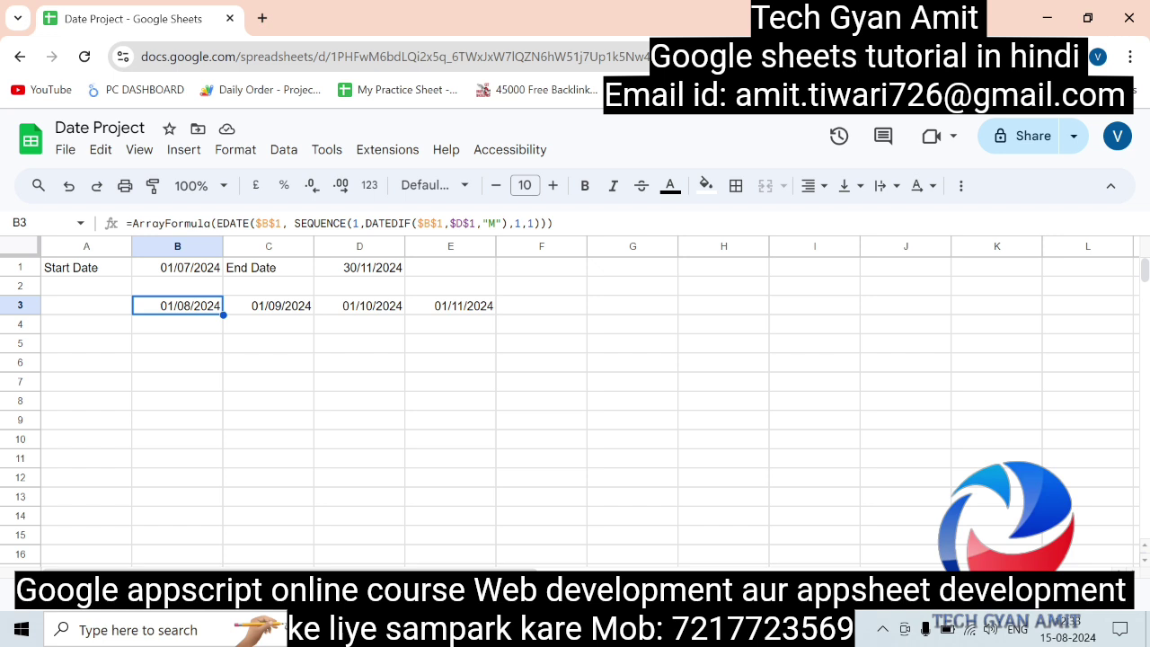
# Wrap B3's EDATE part in TEXT(...,"MMM-YYYY") so row 3 shows Aug-2024 through Nov-2024.
pyautogui.click(216, 223)
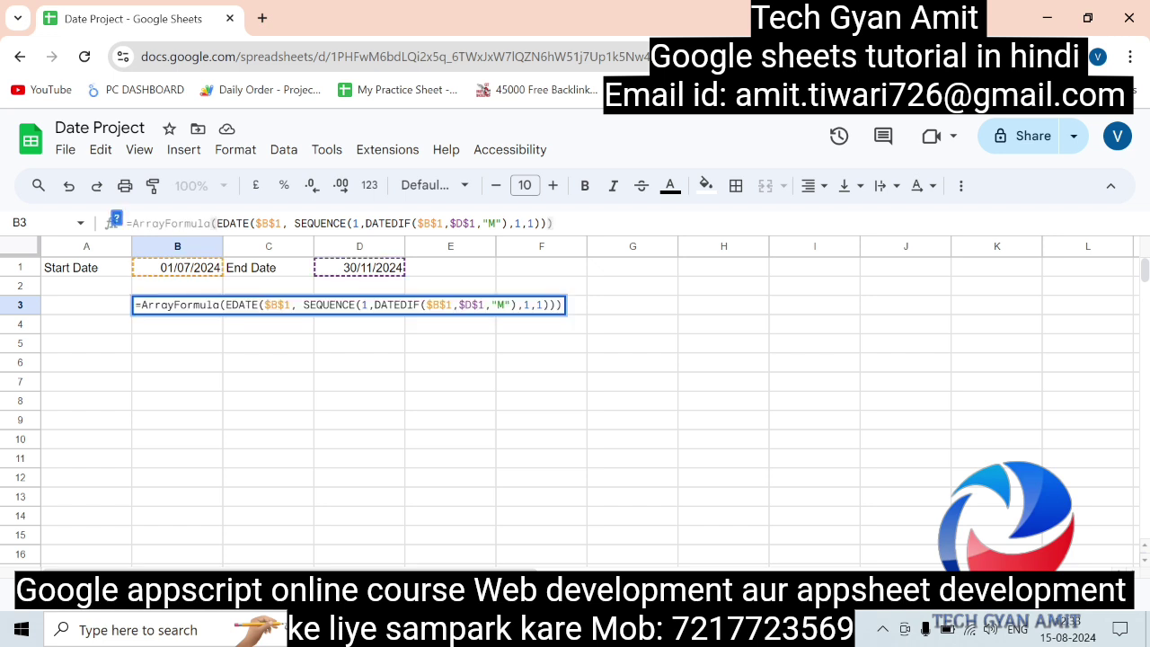
pyautogui.write('TE')
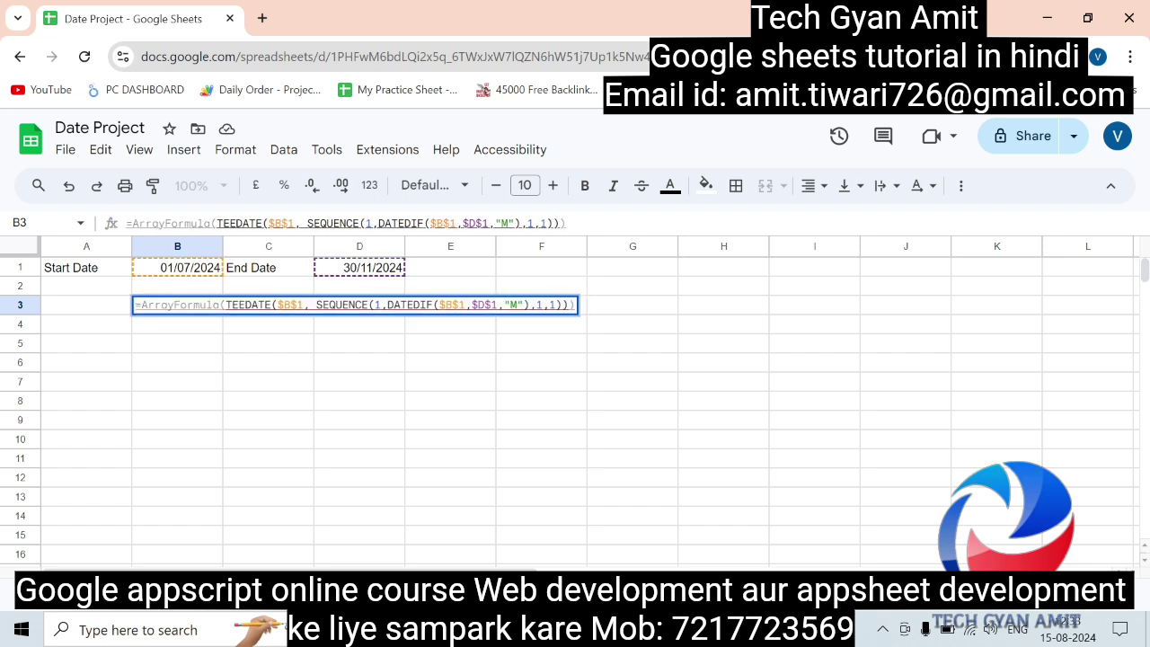
pyautogui.write('XT')
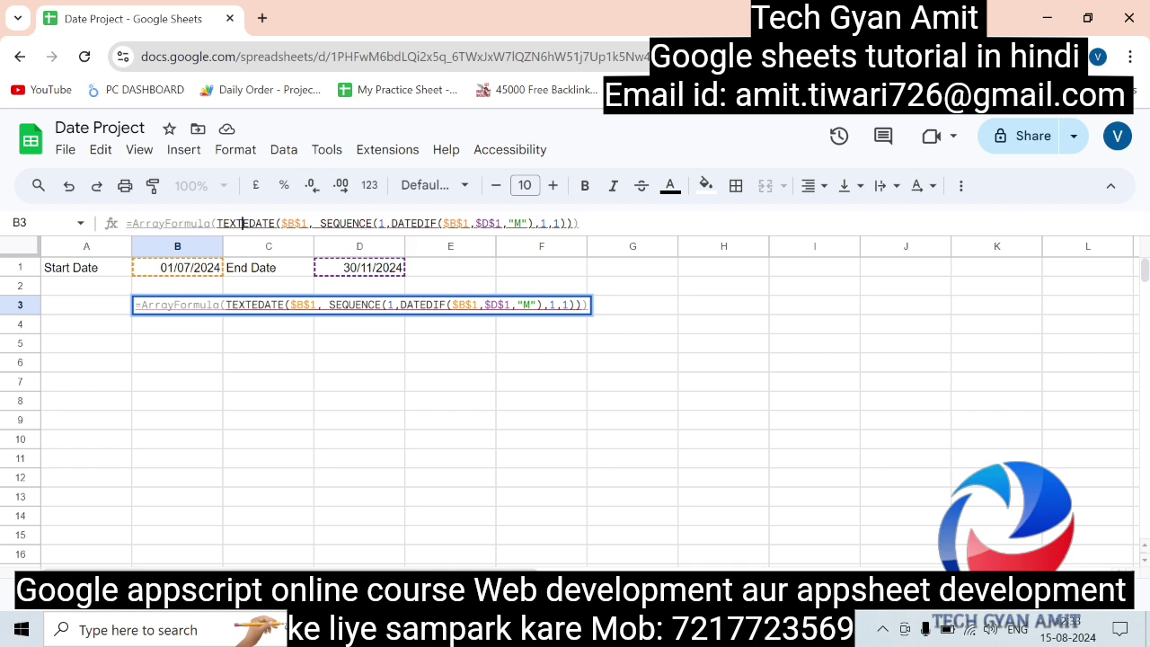
pyautogui.write('(')
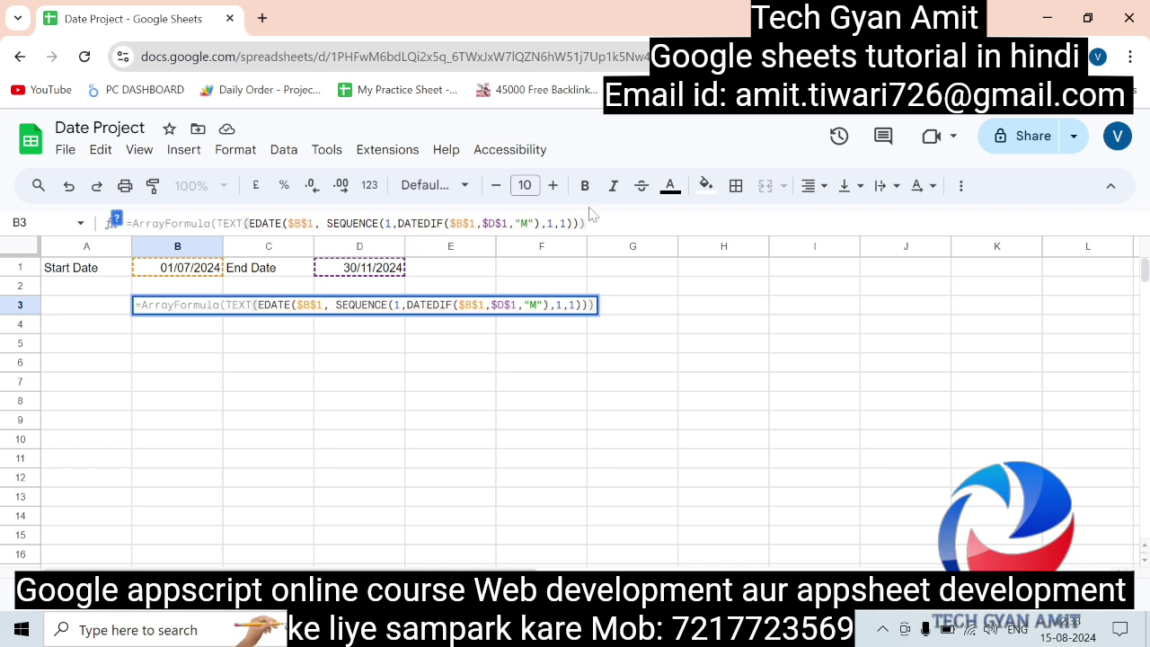
pyautogui.write(',')
pyautogui.write('"MM')
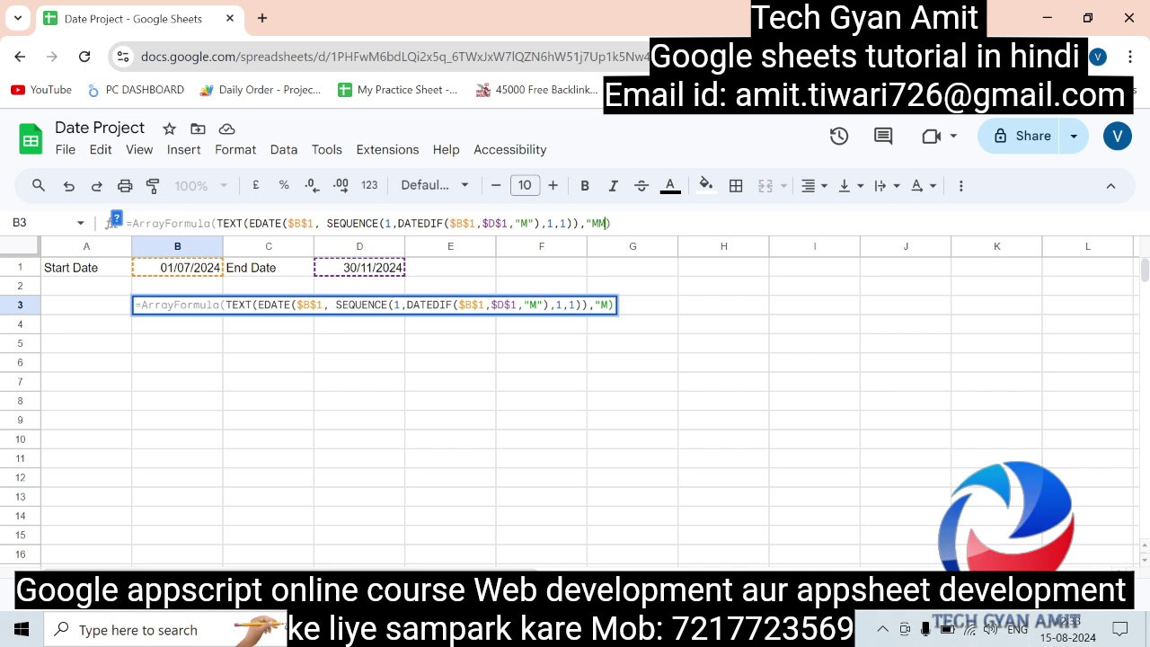
pyautogui.write('M_')
pyautogui.press('BackSpace')
pyautogui.write('-')
pyautogui.write('YYYY')
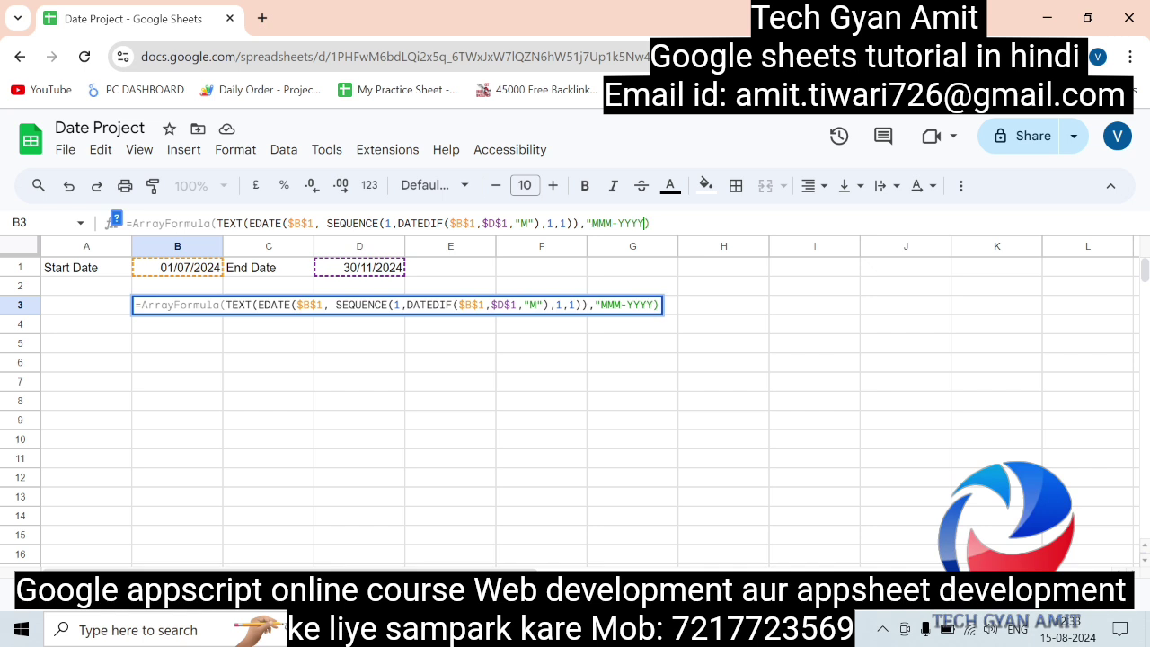
pyautogui.write('")')
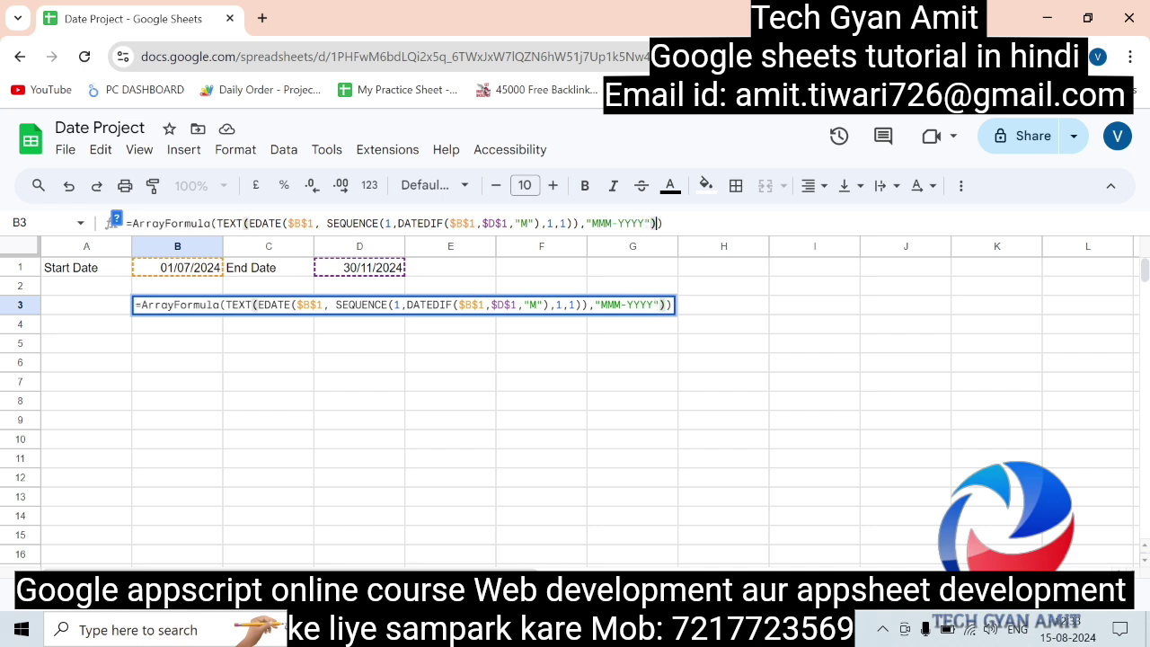
pyautogui.press('Return')
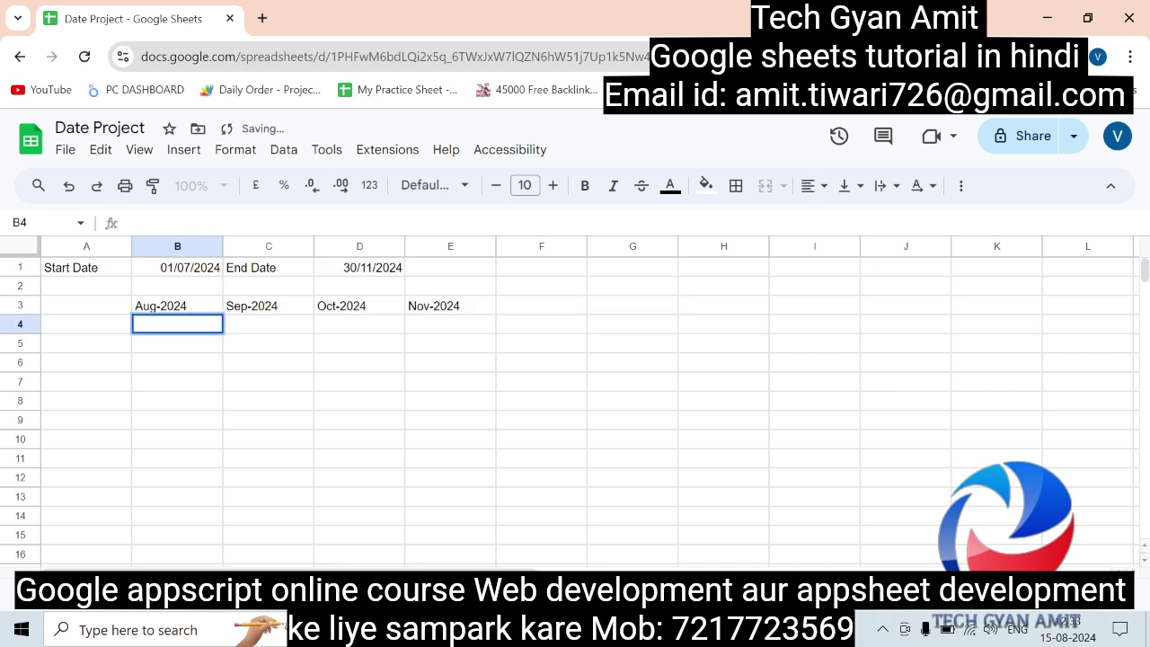
pyautogui.click(366, 407)
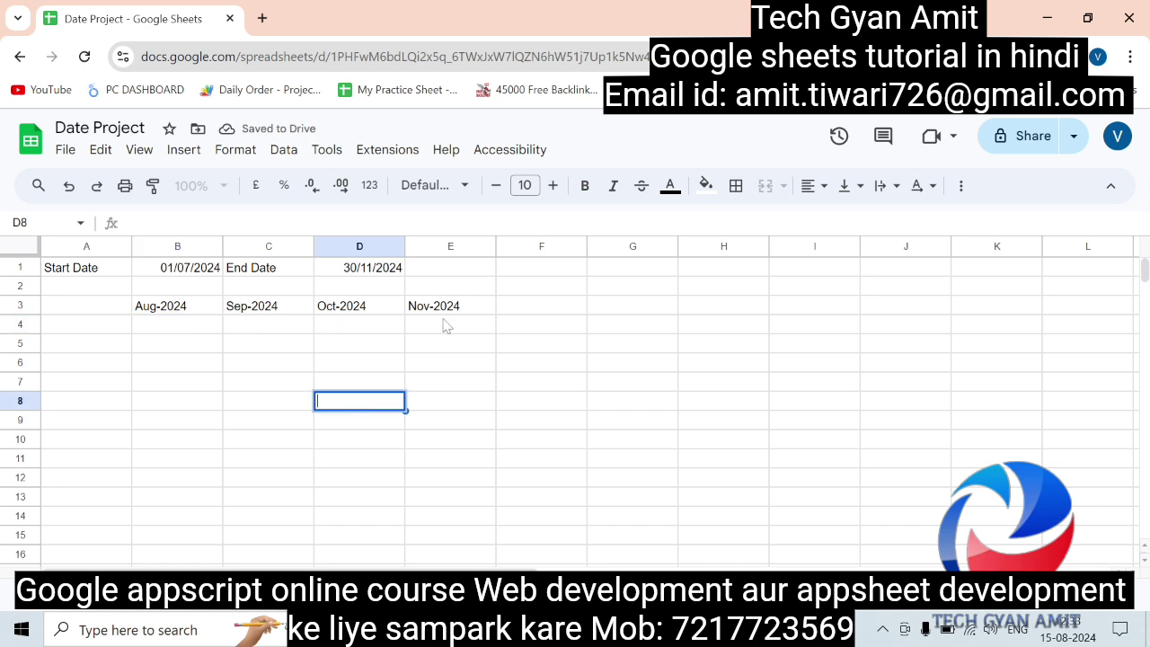
pyautogui.click(166, 313)
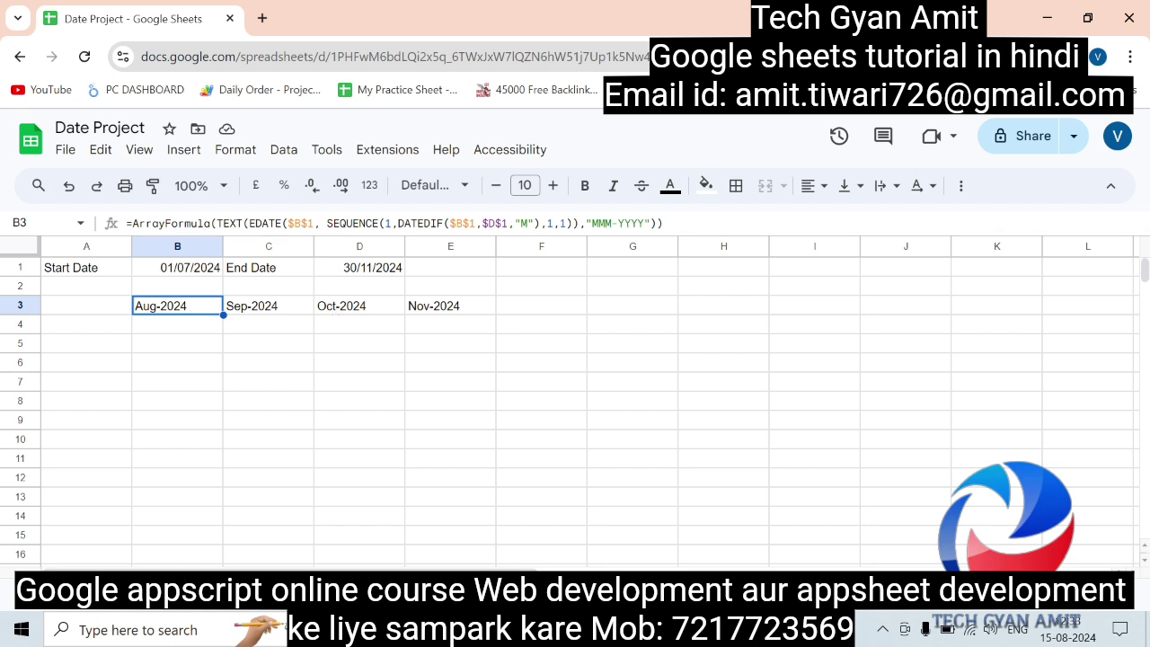
# Copy the TEXT(EDATE(...),"MMM-YYYY") expression from B3's formula.
pyautogui.press('F2')
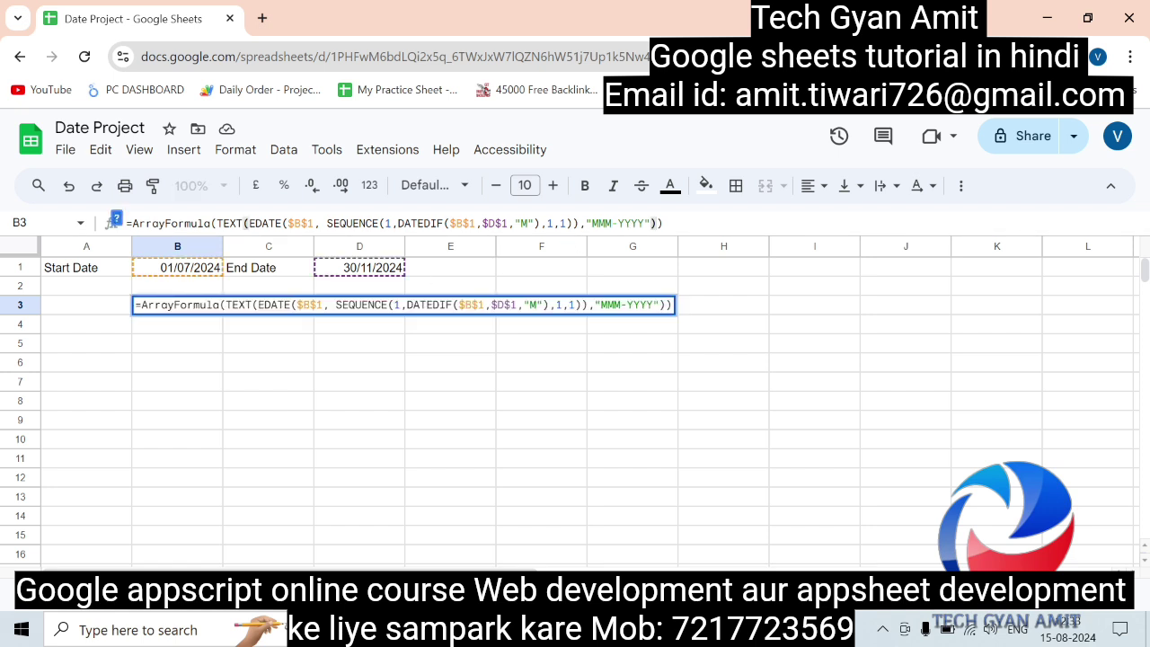
pyautogui.moveTo(658, 222); pyautogui.dragTo(215, 222)
pyautogui.hotkey('ctrl', 'c')
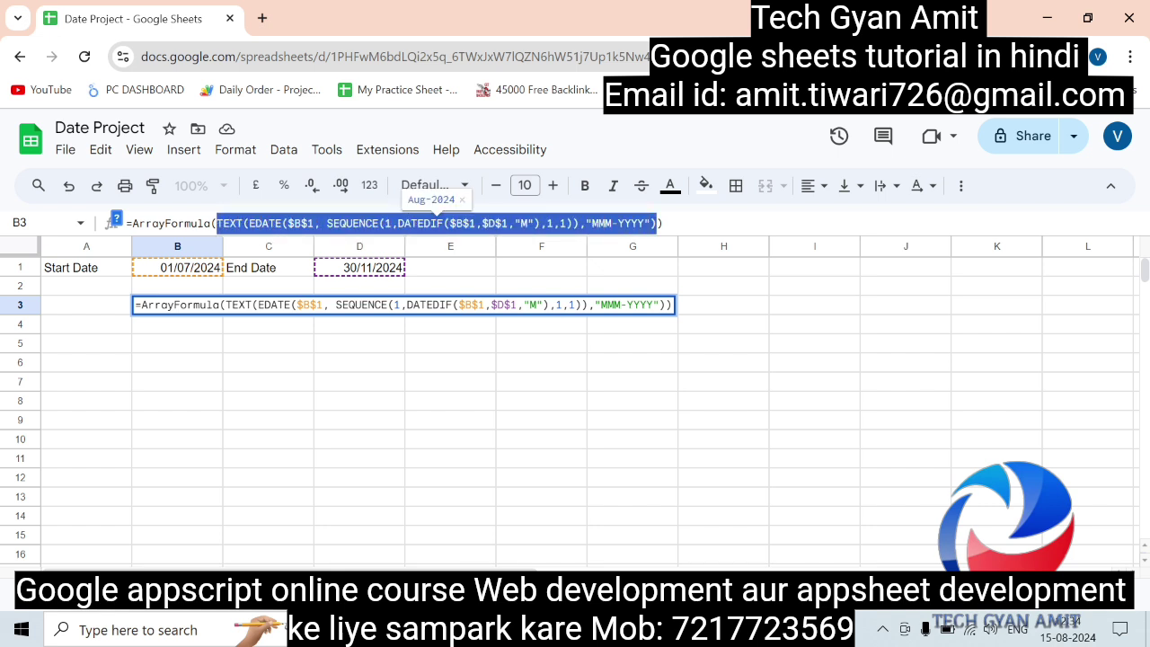
pyautogui.press('Return')
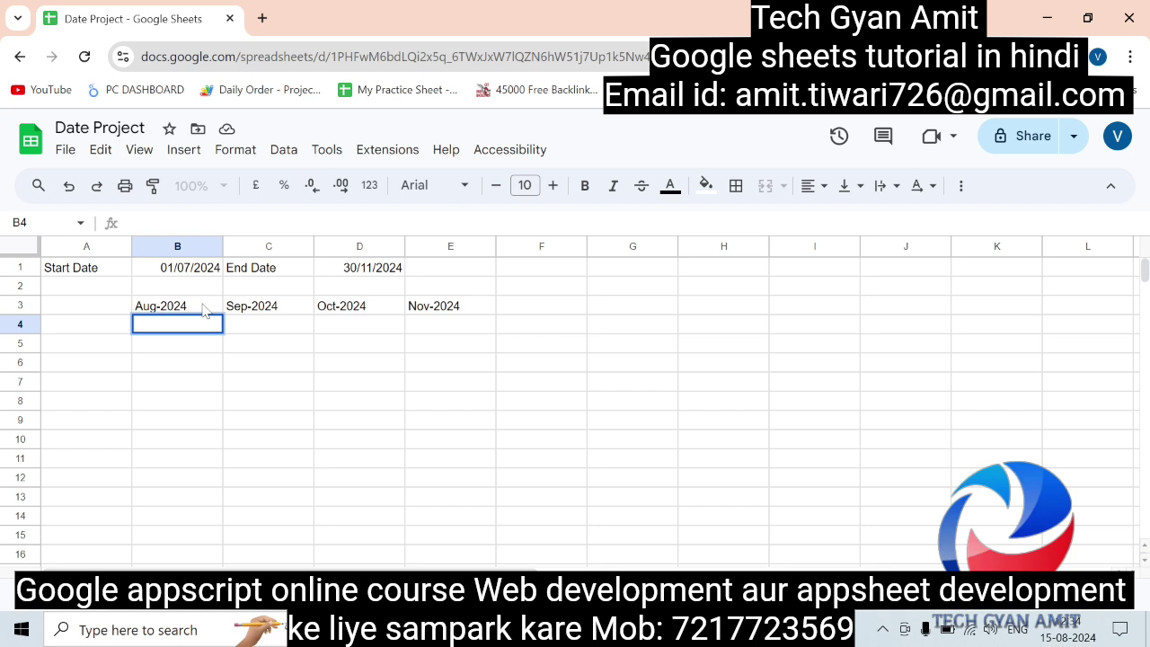
pyautogui.click(204, 309)
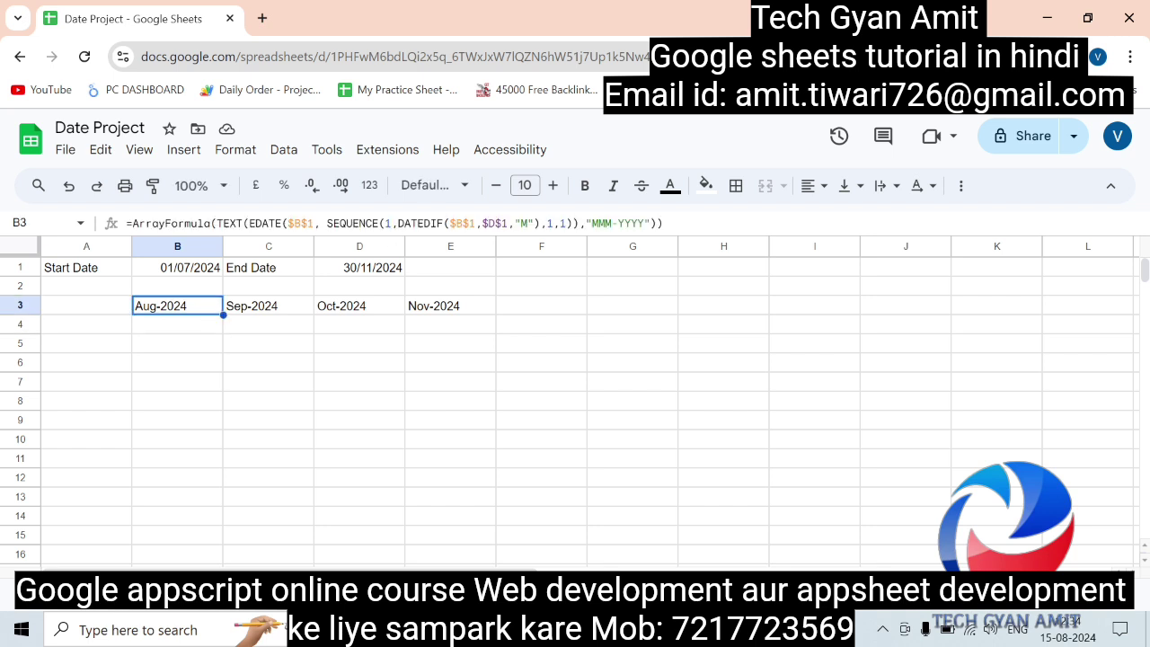
# Append a " | " separator, "Target " and the pasted month expression to B3's formula.
pyautogui.click(658, 223)
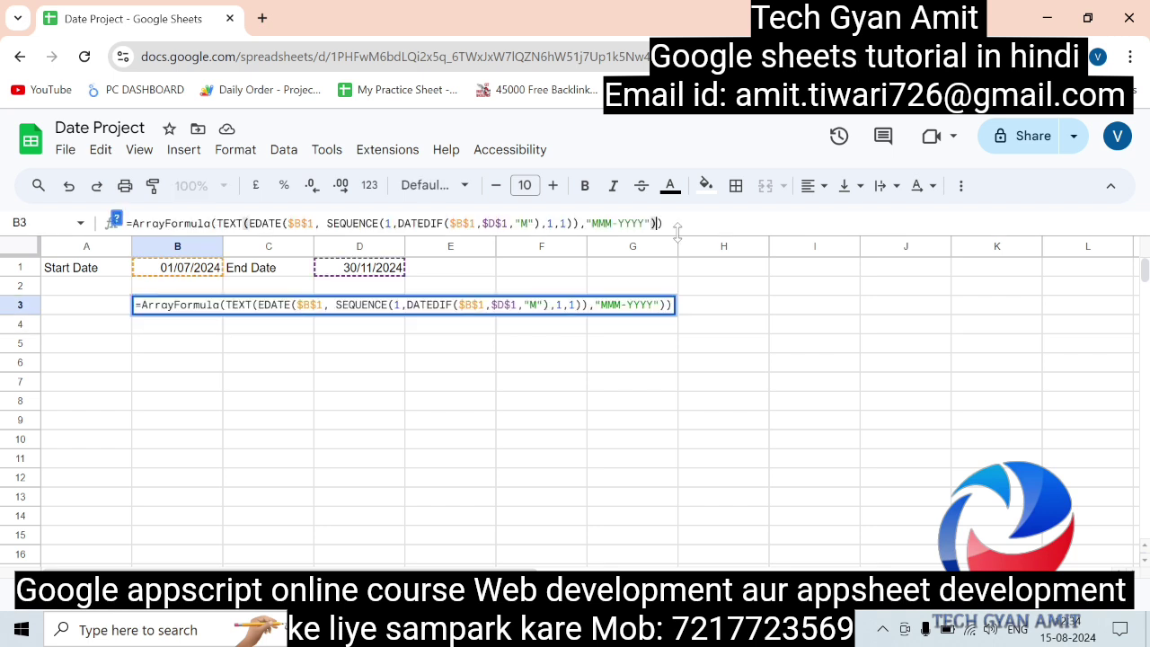
pyautogui.write('&')
pyautogui.write('"|')
pyautogui.write('"')
pyautogui.write(' "')
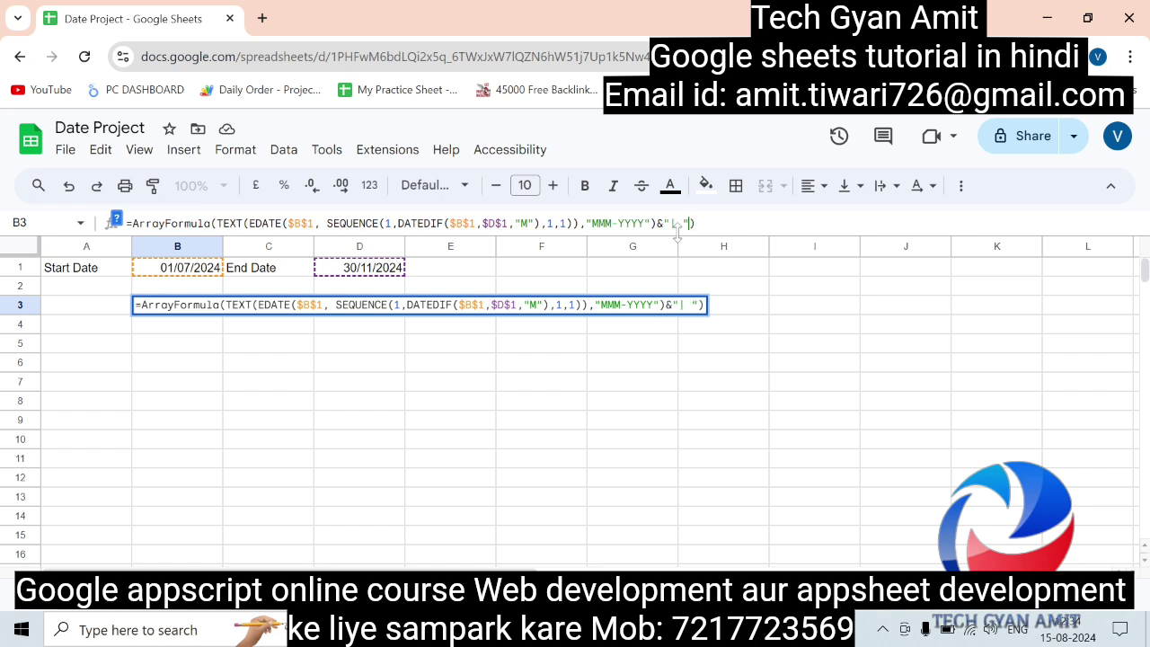
pyautogui.click(689, 223)
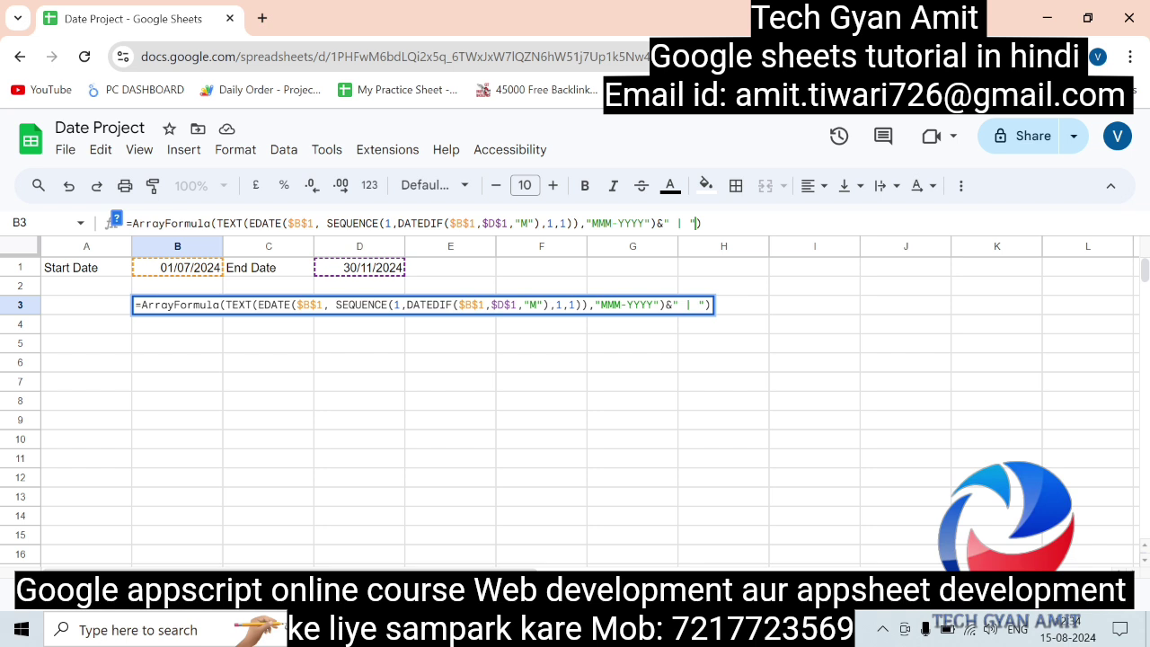
pyautogui.write('& ')
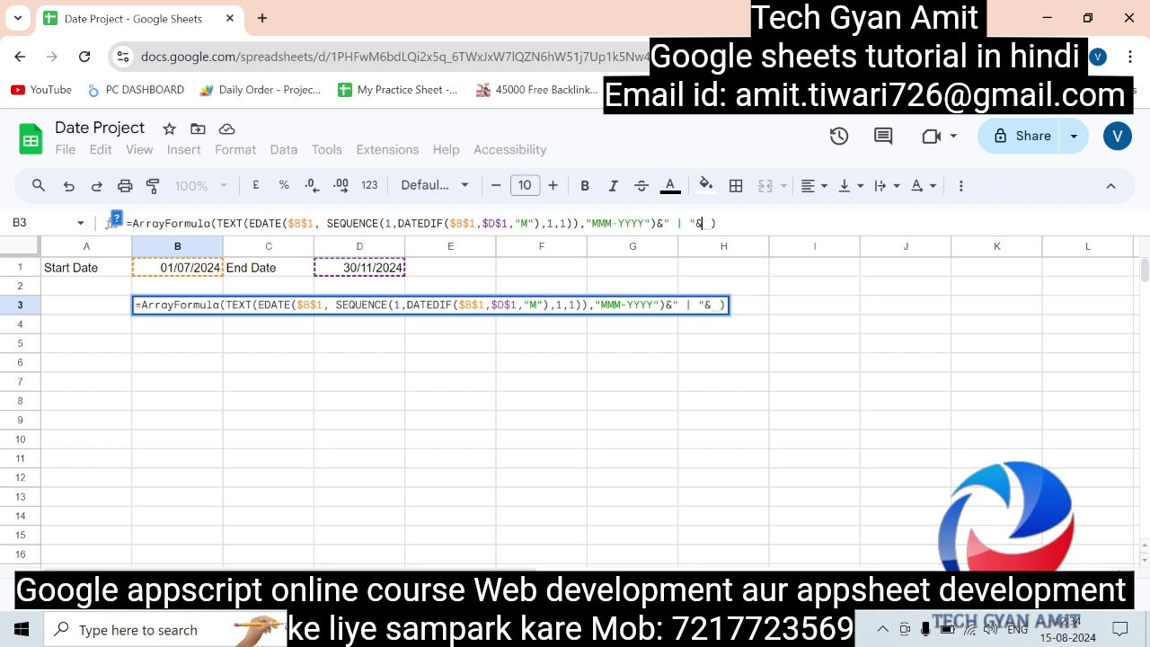
pyautogui.write('"Targ')
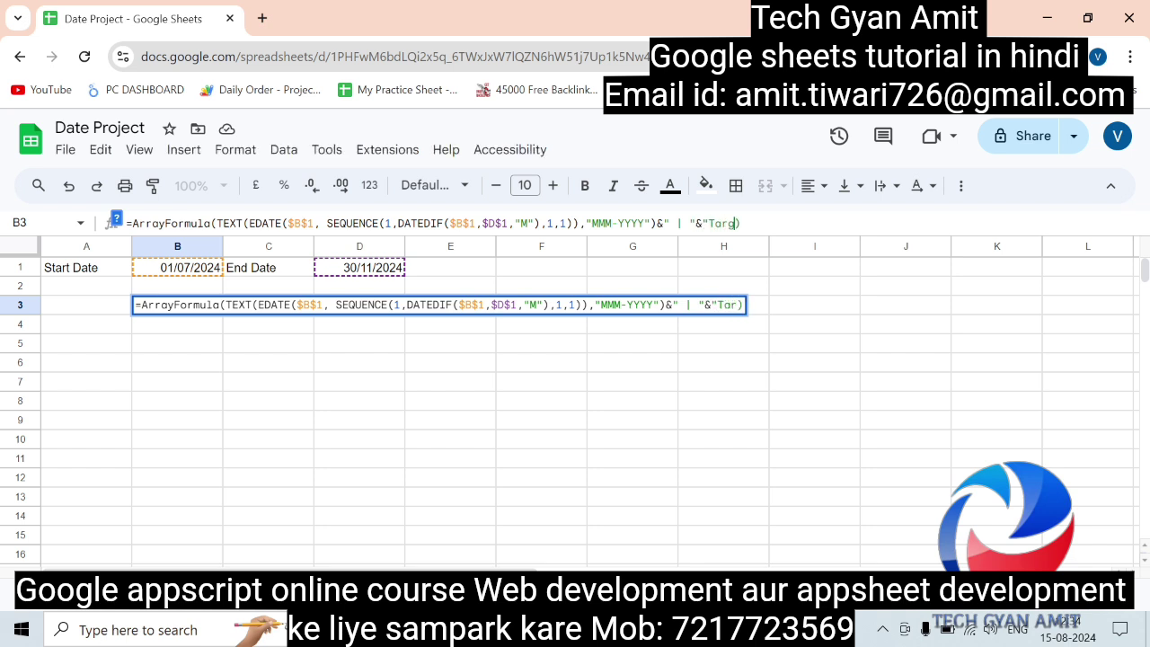
pyautogui.write('et"')
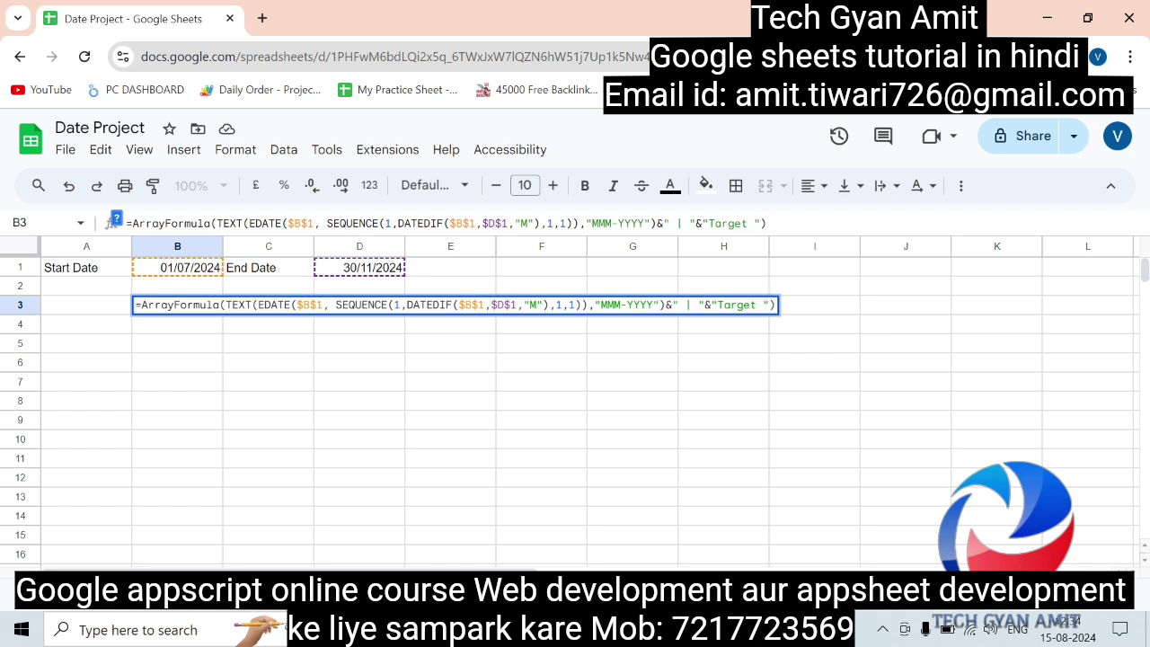
pyautogui.write(' &')
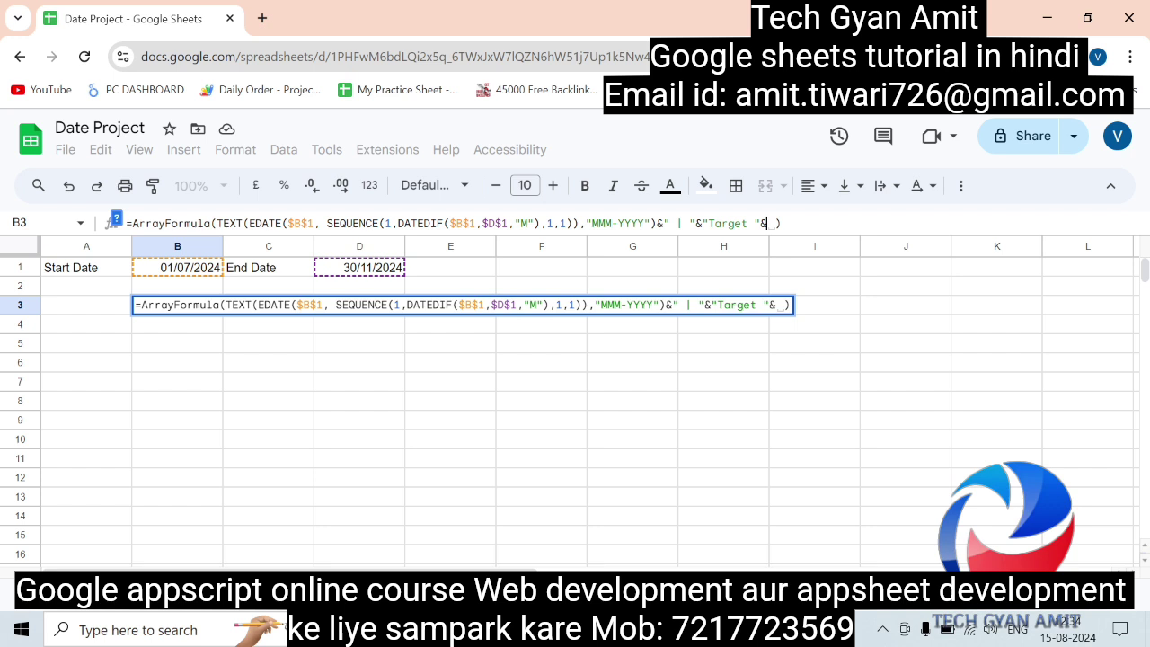
pyautogui.hotkey('ctrl', 'v')
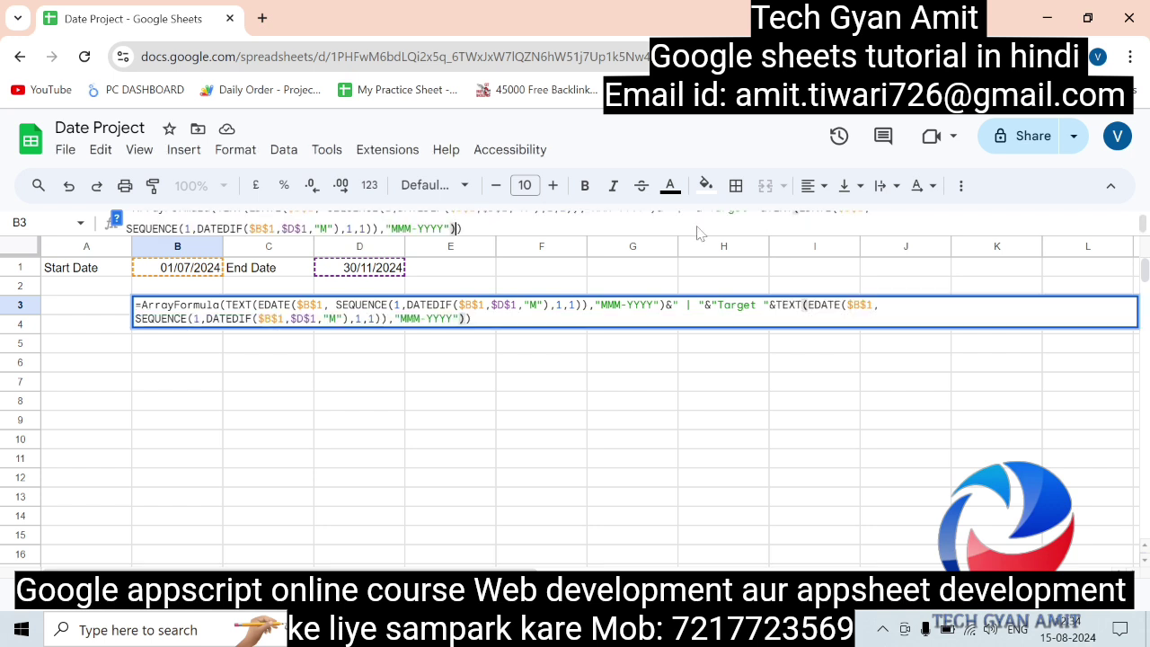
pyautogui.press('Return')
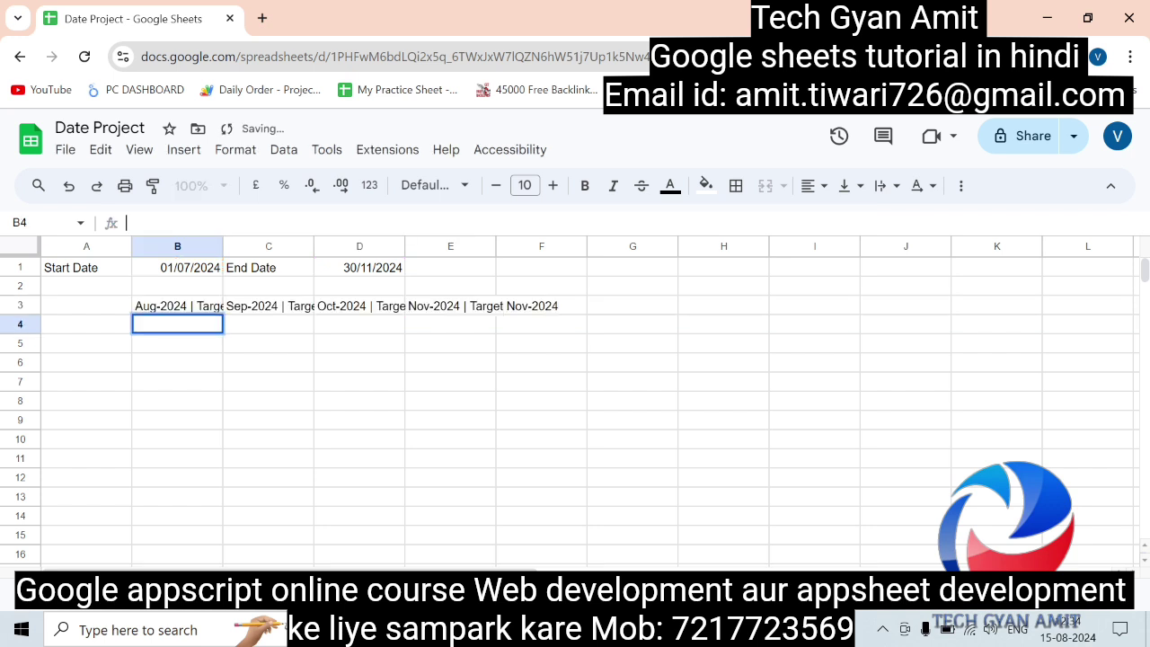
# Widen columns B, C and D so the full 'Aug-2024 | Target Aug-2024' style labels fit.
pyautogui.doubleClick(397, 386)
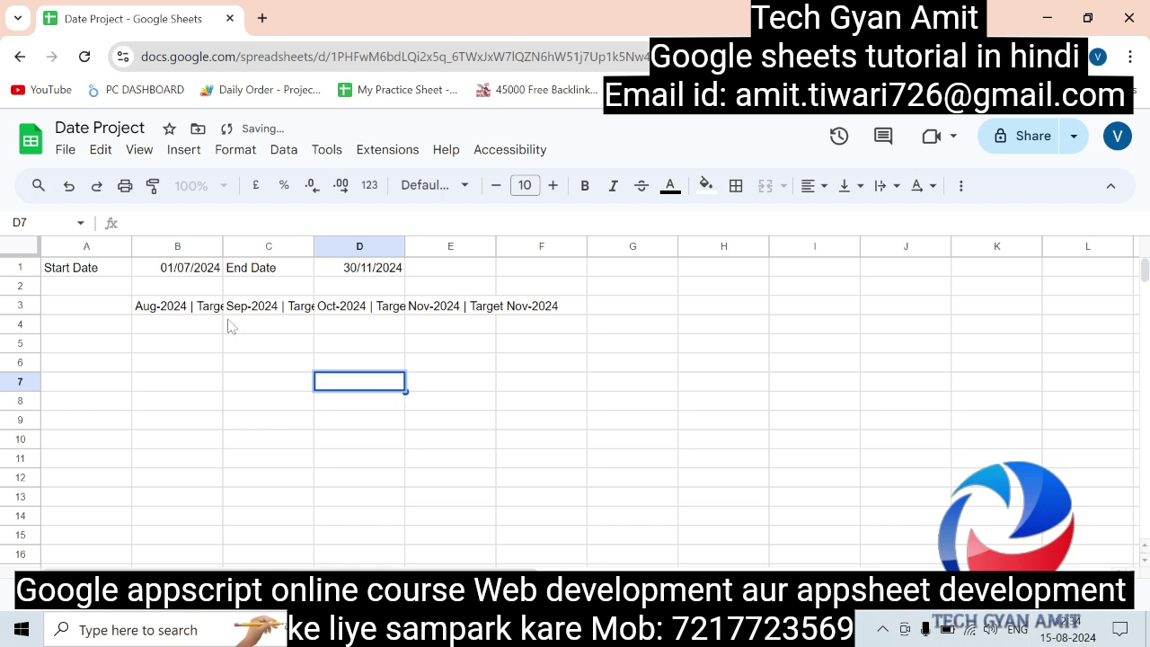
pyautogui.click(191, 293)
pyautogui.click(194, 320)
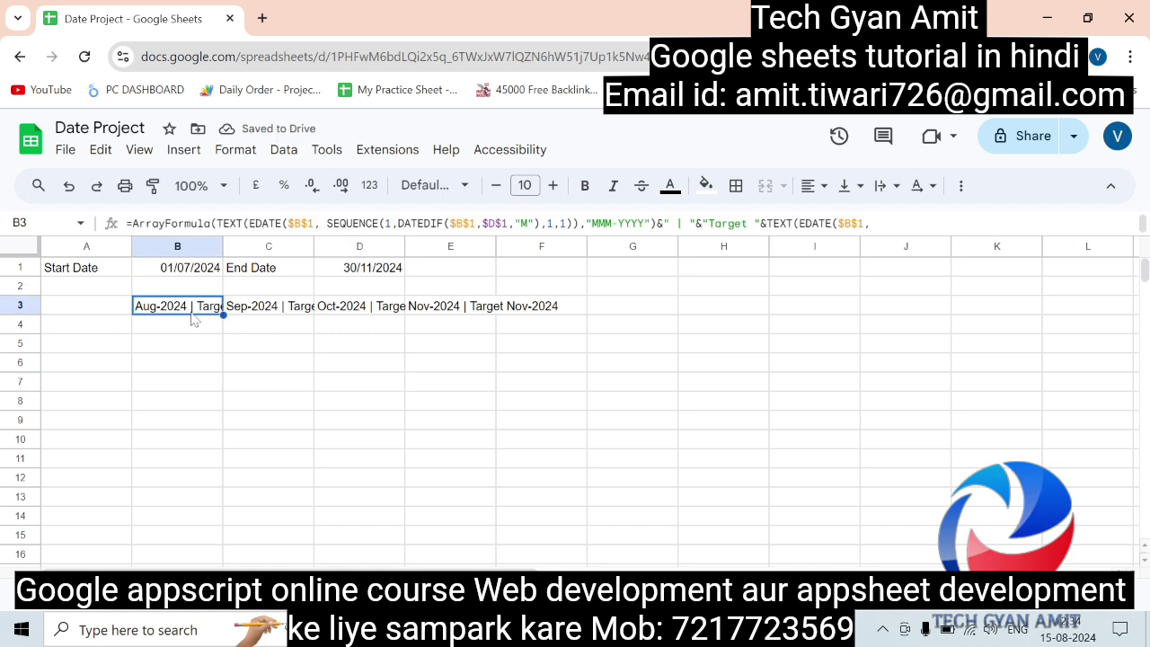
pyautogui.moveTo(223, 246); pyautogui.dragTo(289, 246)
pyautogui.moveTo(381, 248); pyautogui.dragTo(447, 248)
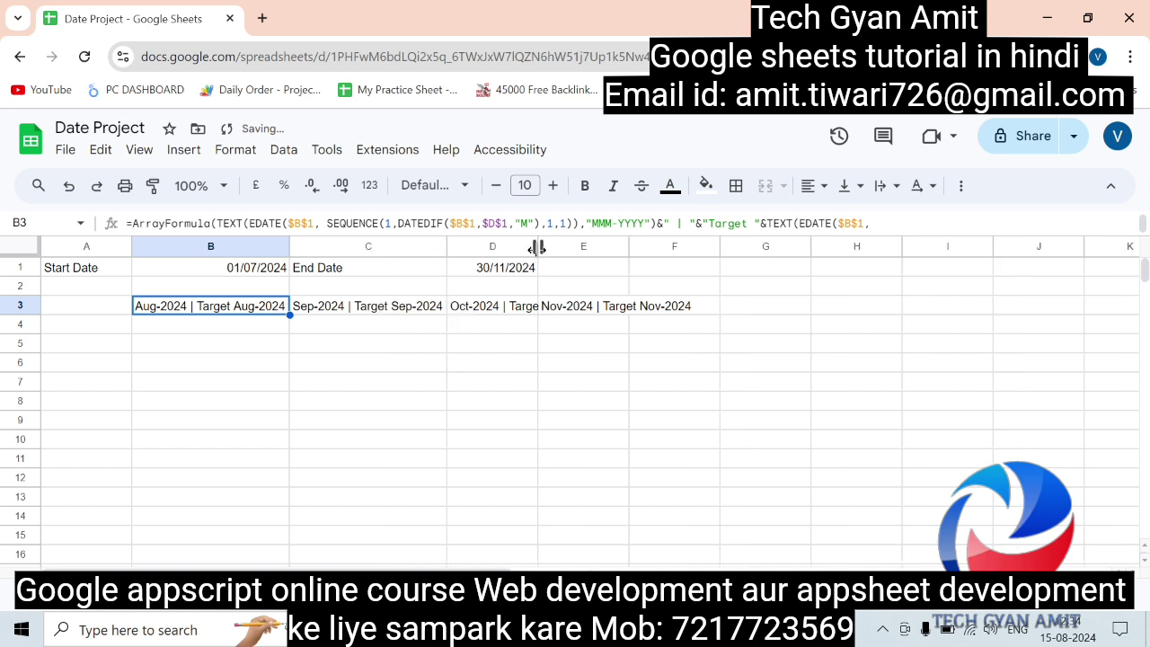
pyautogui.moveTo(537, 247); pyautogui.dragTo(598, 247)
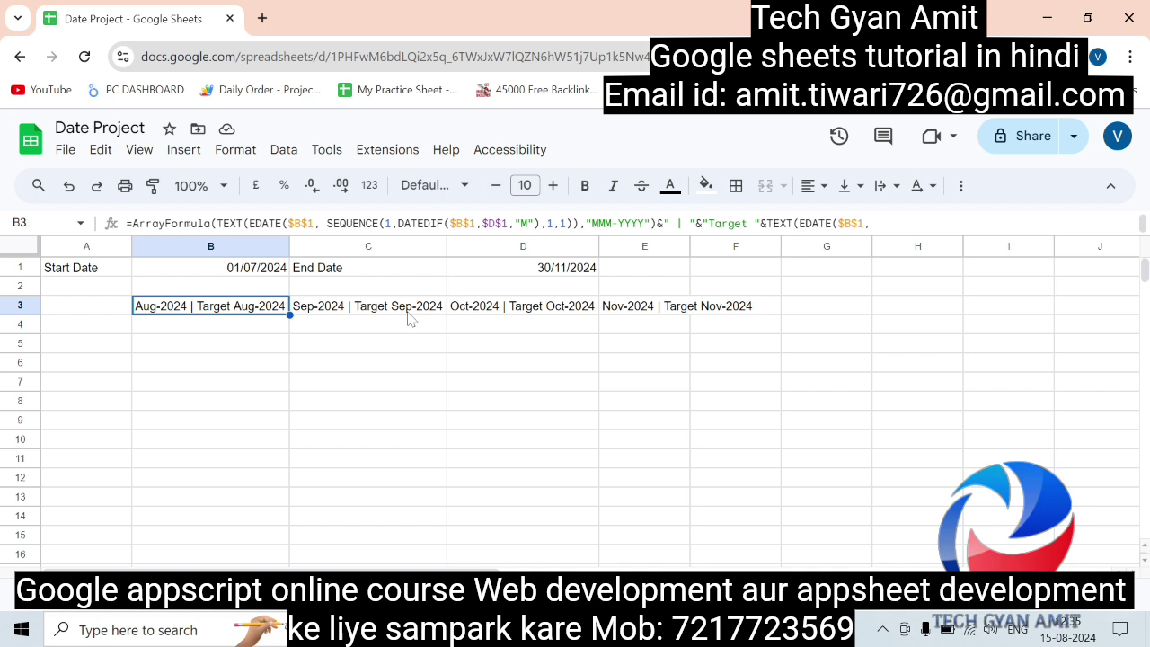
# Wrap B3's TEXT expressions in FLATTEN so 'Aug-2024 | Target Aug-2024' through Nov-2024 list down column B.
pyautogui.click(218, 223)
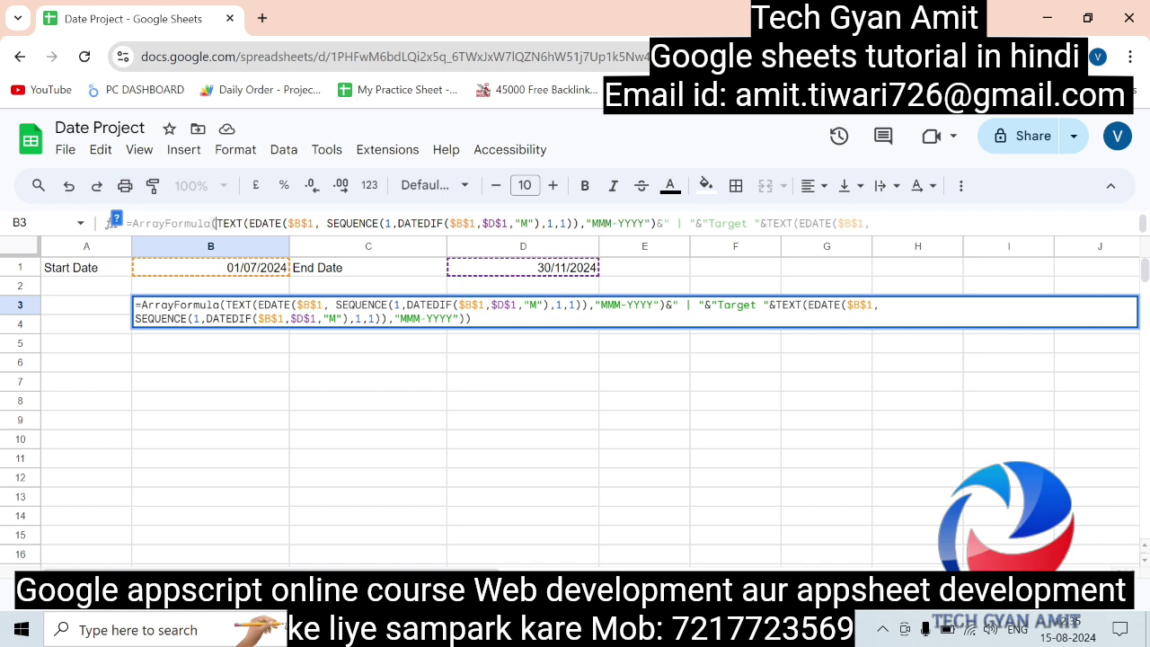
pyautogui.write('FA')
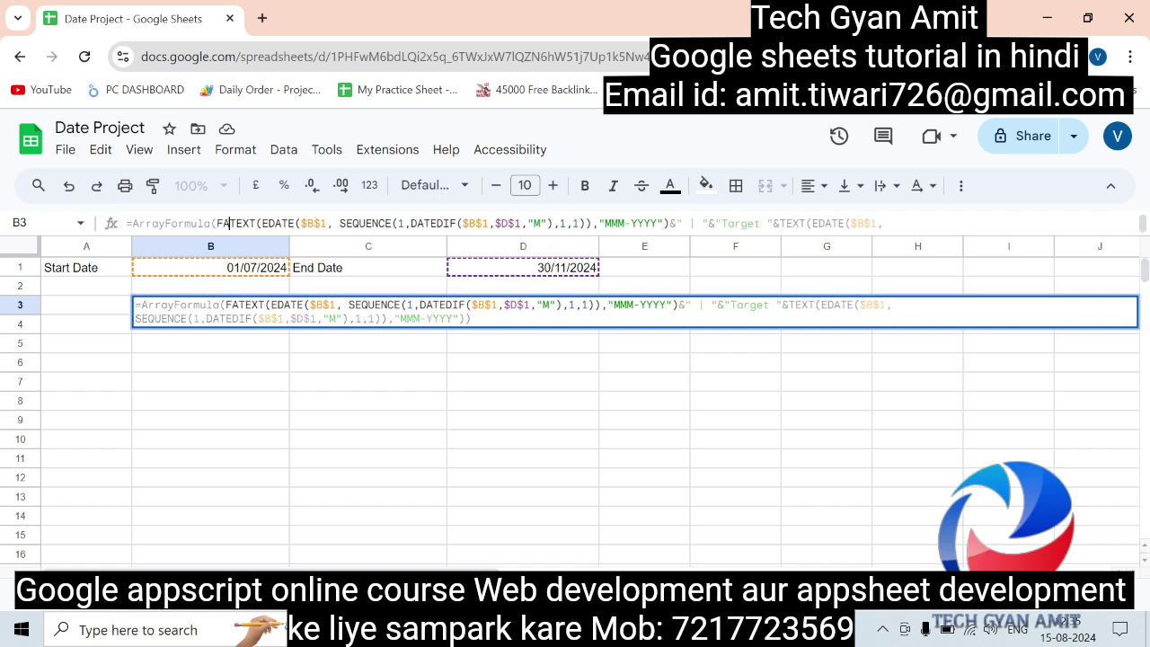
pyautogui.press('BackSpace')
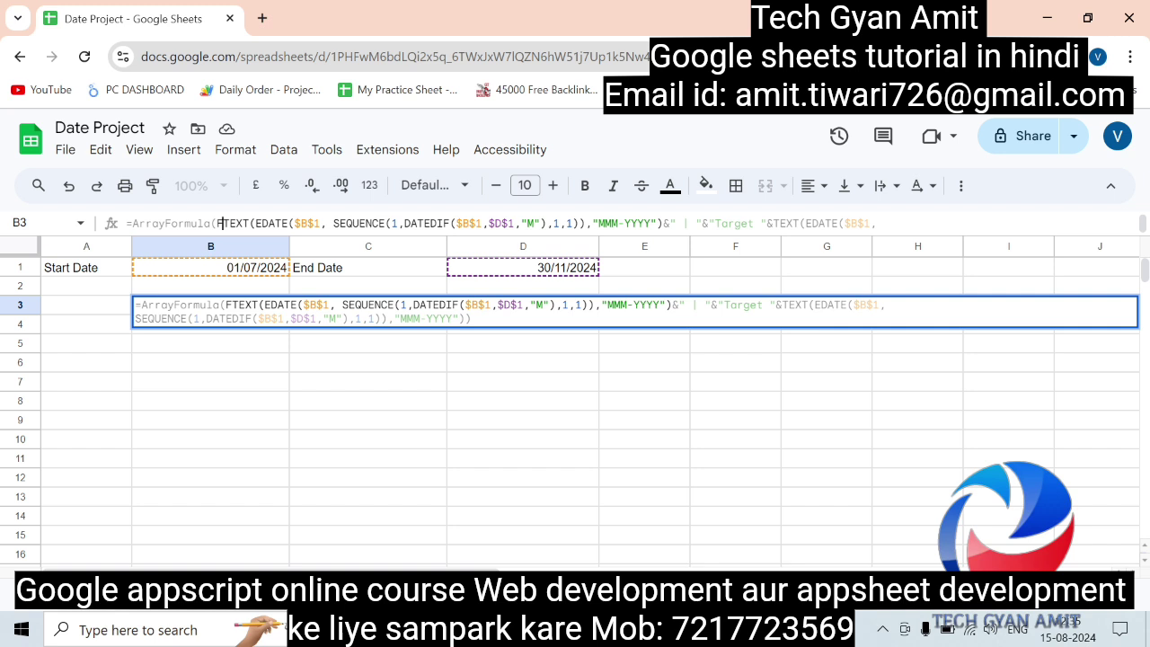
pyautogui.write('LATTEN')
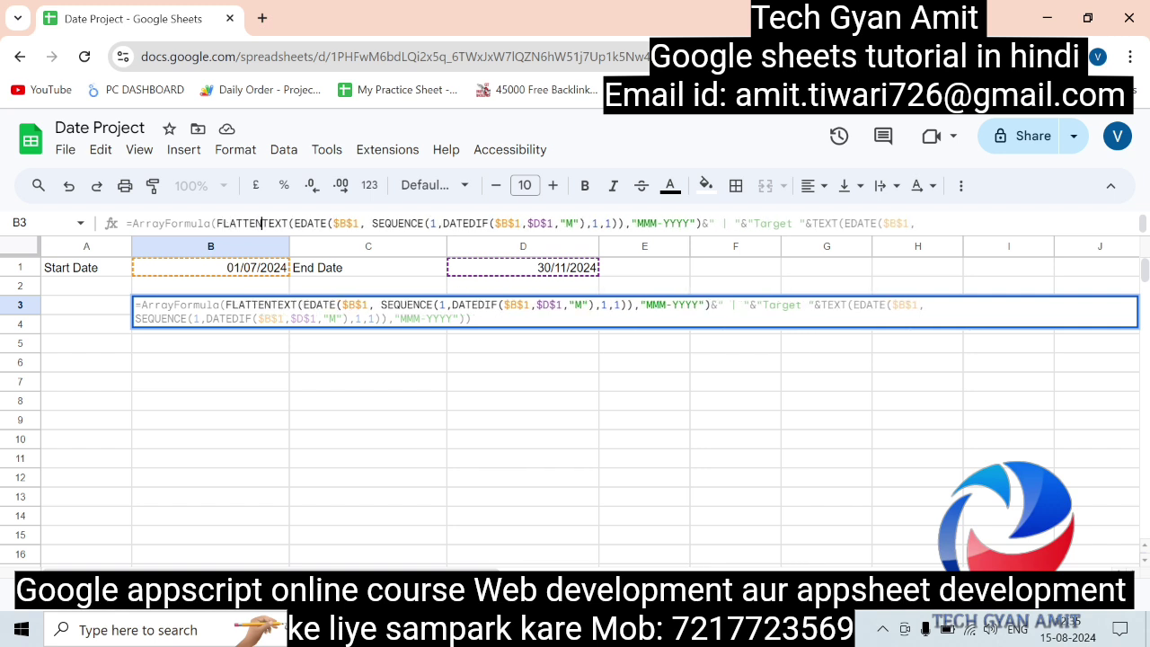
pyautogui.write('(')
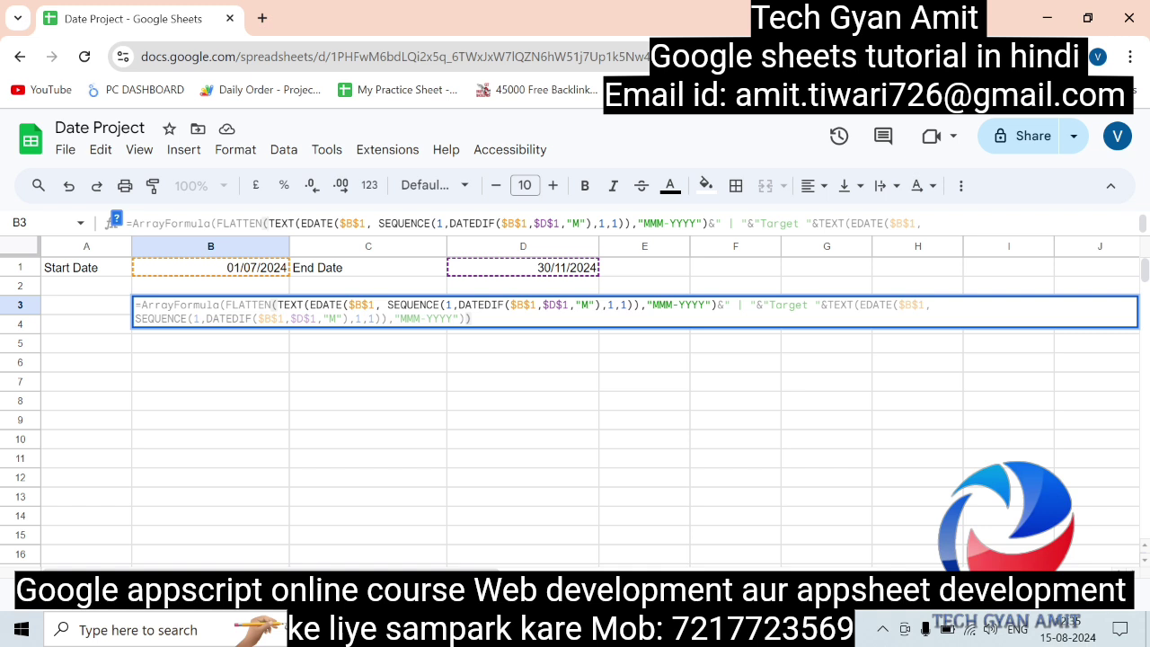
pyautogui.press('Return')
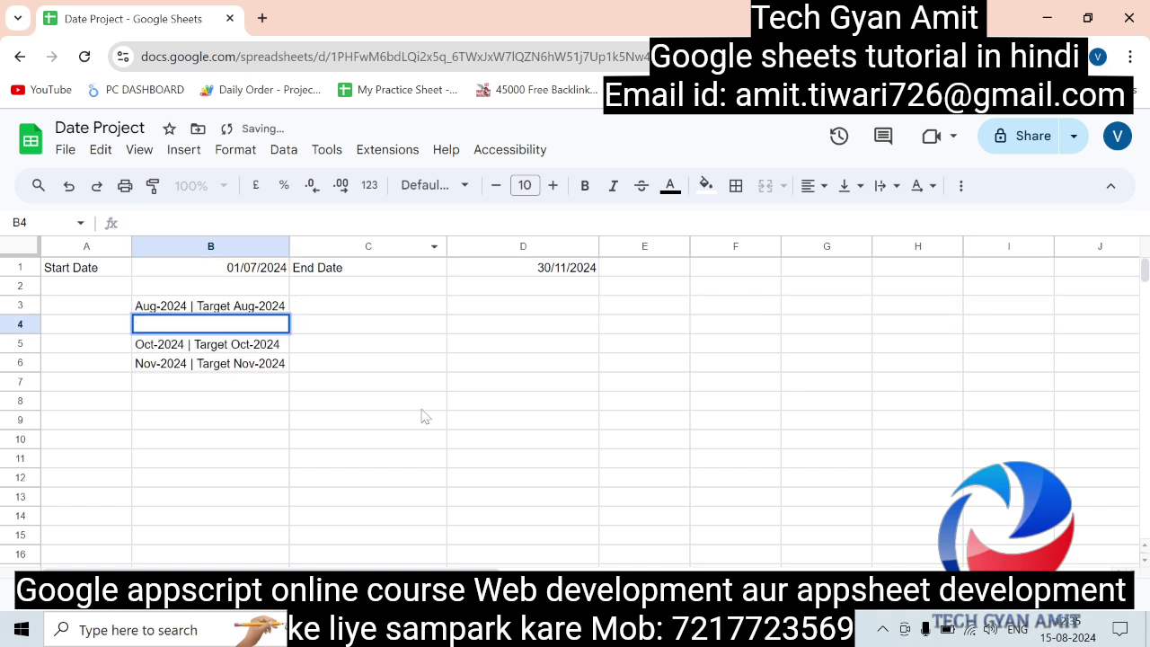
pyautogui.click(424, 409)
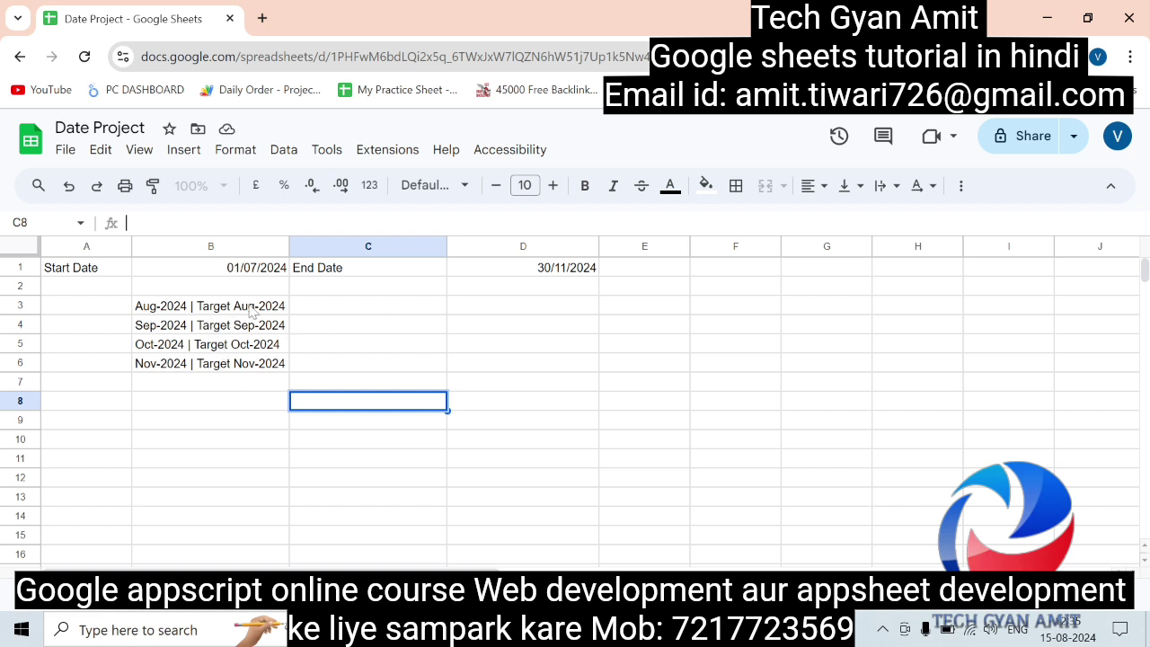
pyautogui.doubleClick(259, 310)
pyautogui.click(299, 368)
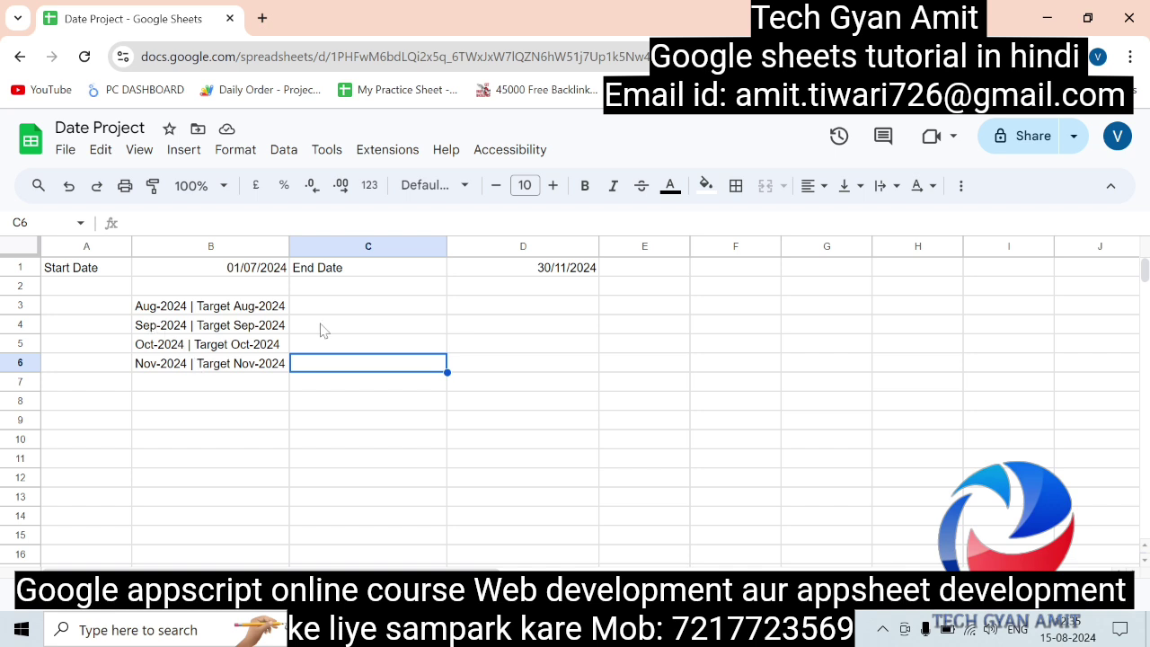
# Wrap B3's FLATTEN formula in SPLIT on "|" to separate months from Target labels.
pyautogui.click(254, 306)
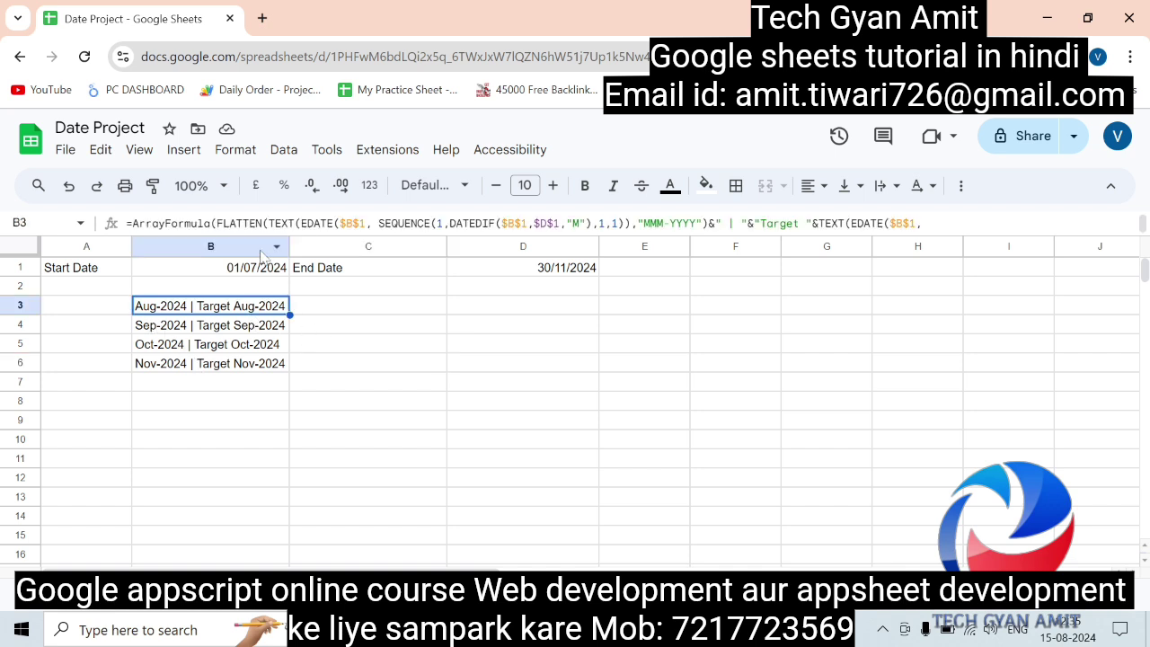
pyautogui.click(213, 223)
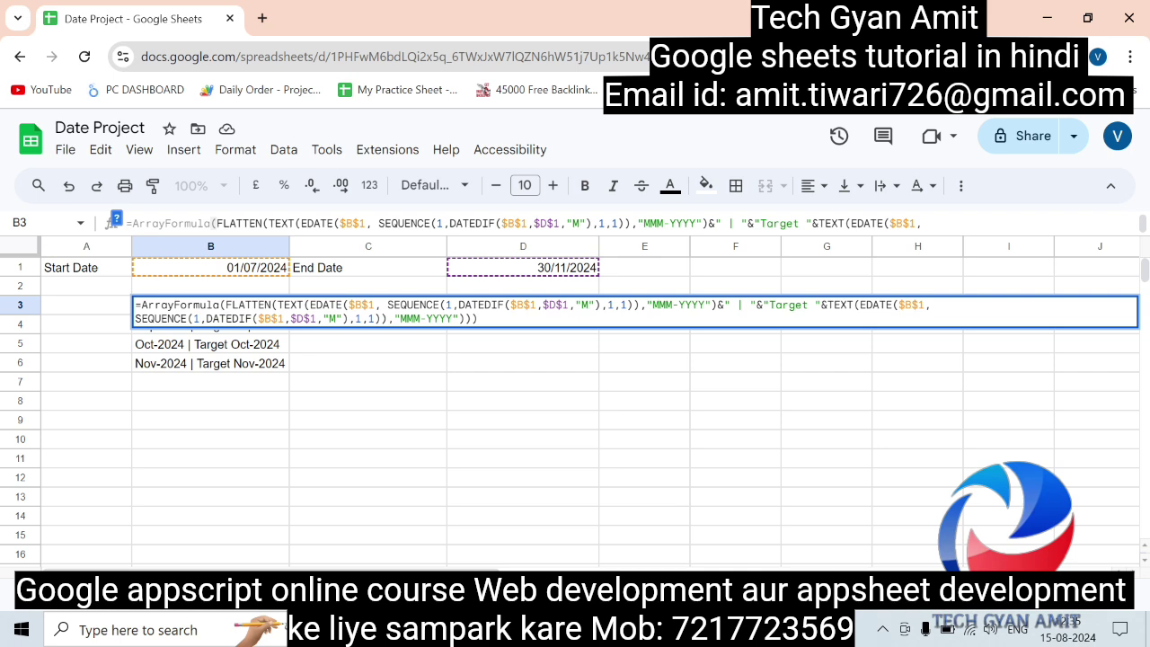
pyautogui.write('SPLIT(')
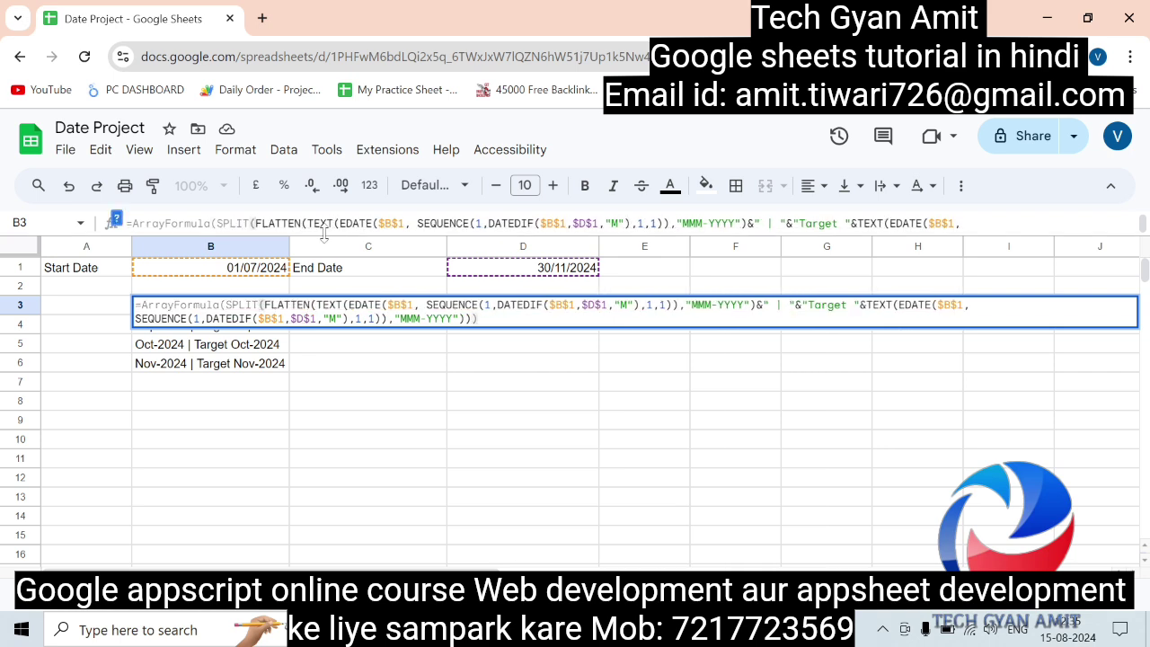
pyautogui.moveTo(324, 235); pyautogui.dragTo(338, 321)
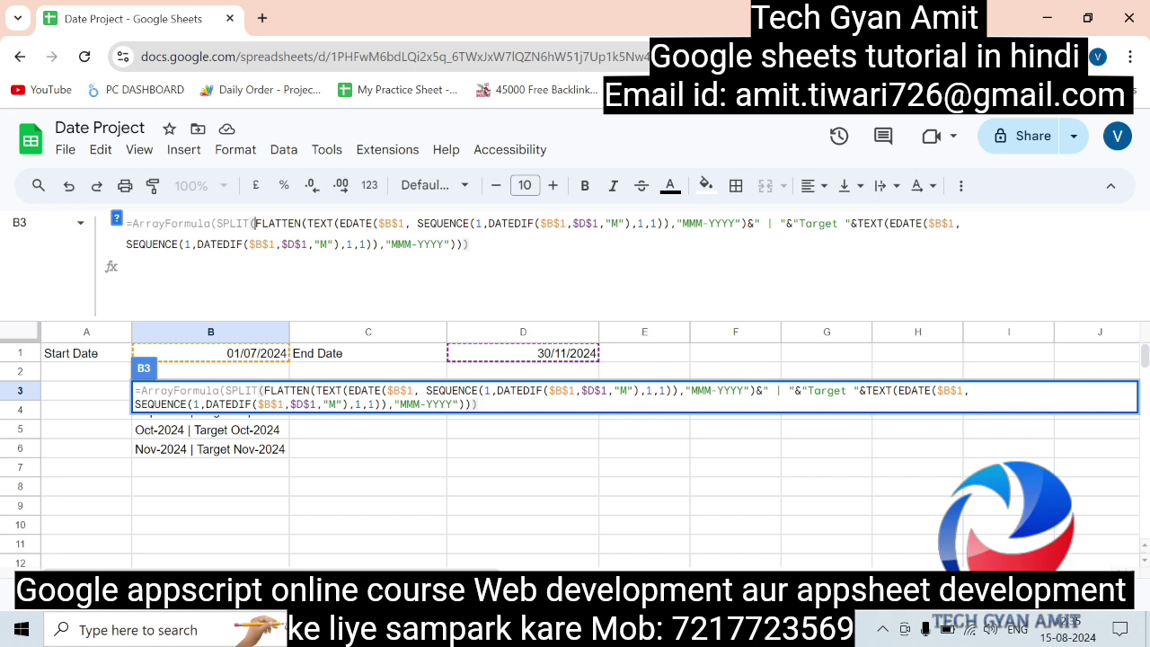
pyautogui.click(464, 243)
pyautogui.write(',"')
pyautogui.write('|')
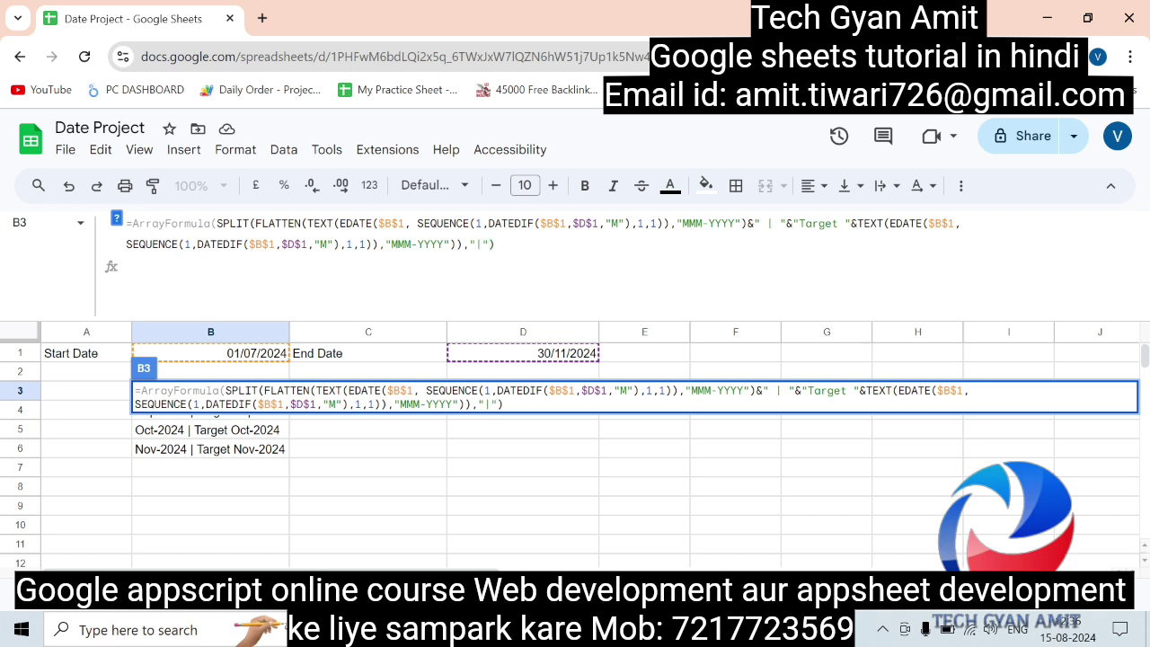
pyautogui.press('Return')
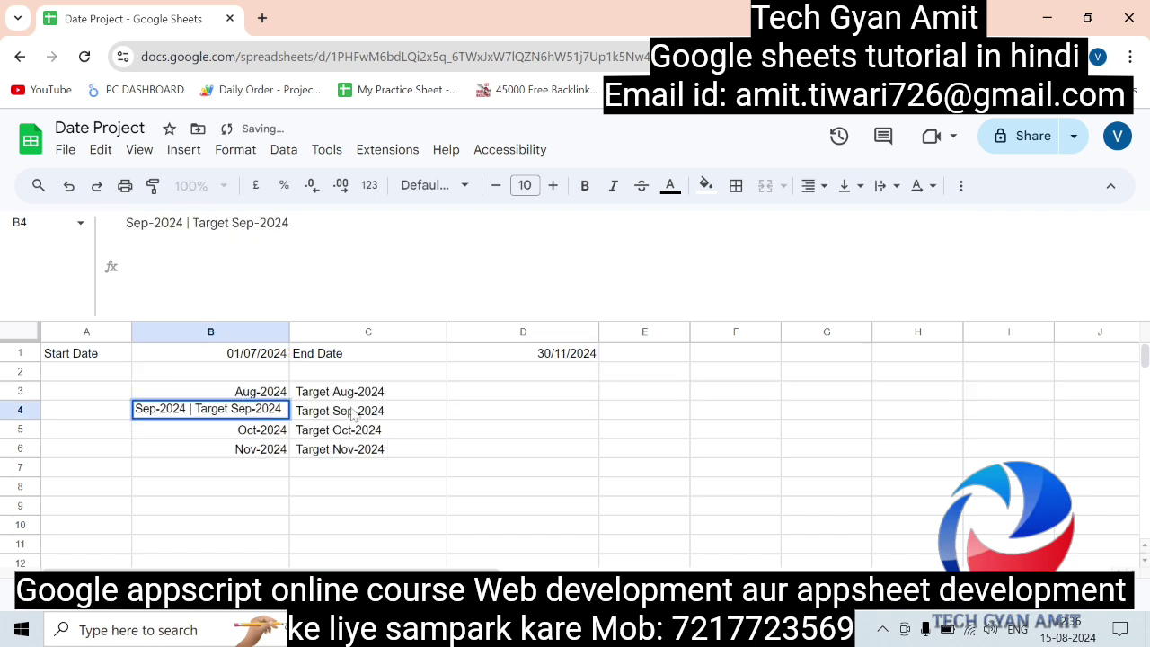
pyautogui.click(414, 507)
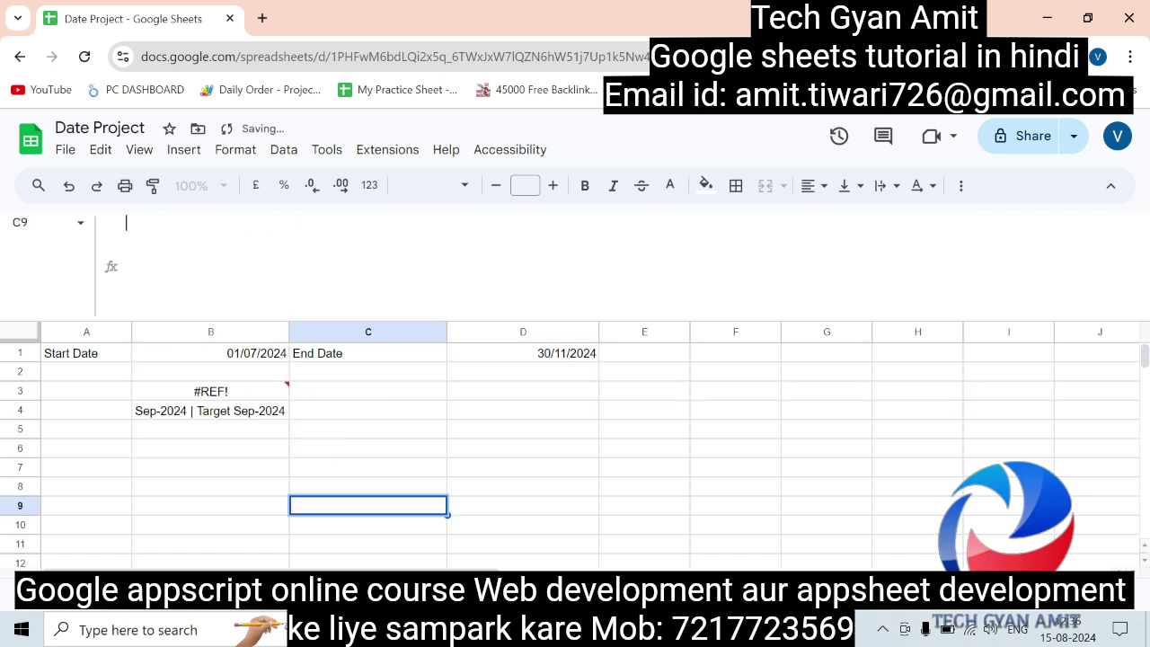
# Clear the stray text in B4 so the split results fill B3:C6.
pyautogui.doubleClick(263, 418)
pyautogui.press('BackSpace')
pyautogui.press('BackSpace')
pyautogui.press('BackSpace')
pyautogui.press('BackSpace')
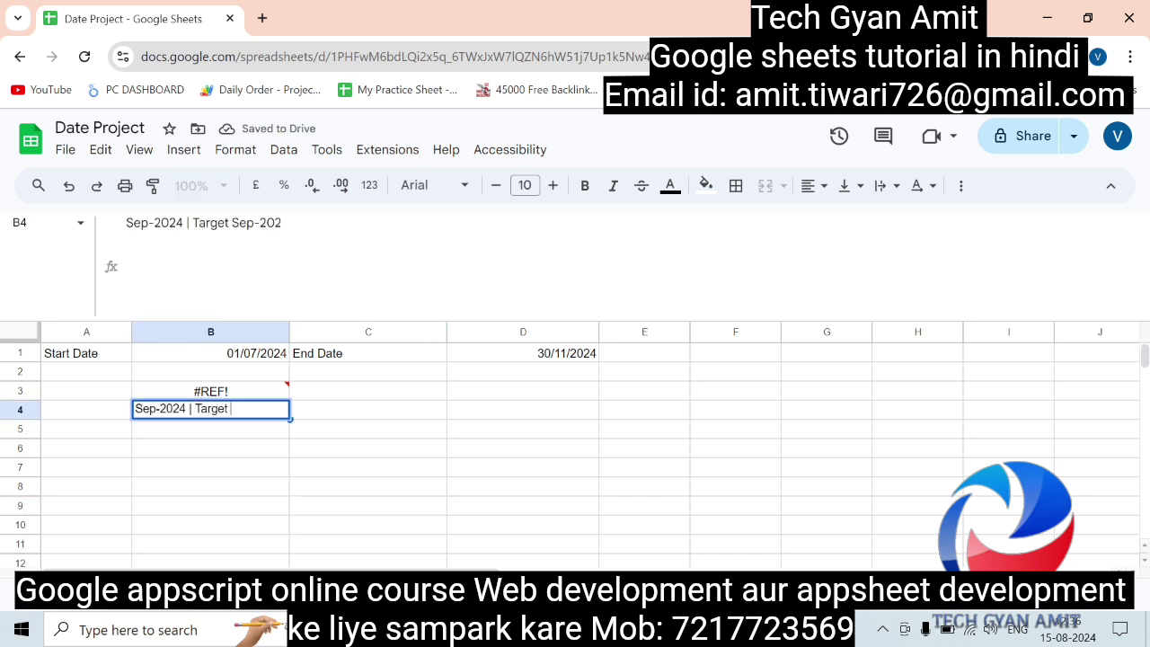
pyautogui.press('BackSpace')
pyautogui.press('BackSpace')
pyautogui.press('BackSpace')
pyautogui.press('BackSpace')
pyautogui.press('BackSpace')
pyautogui.press('Return')
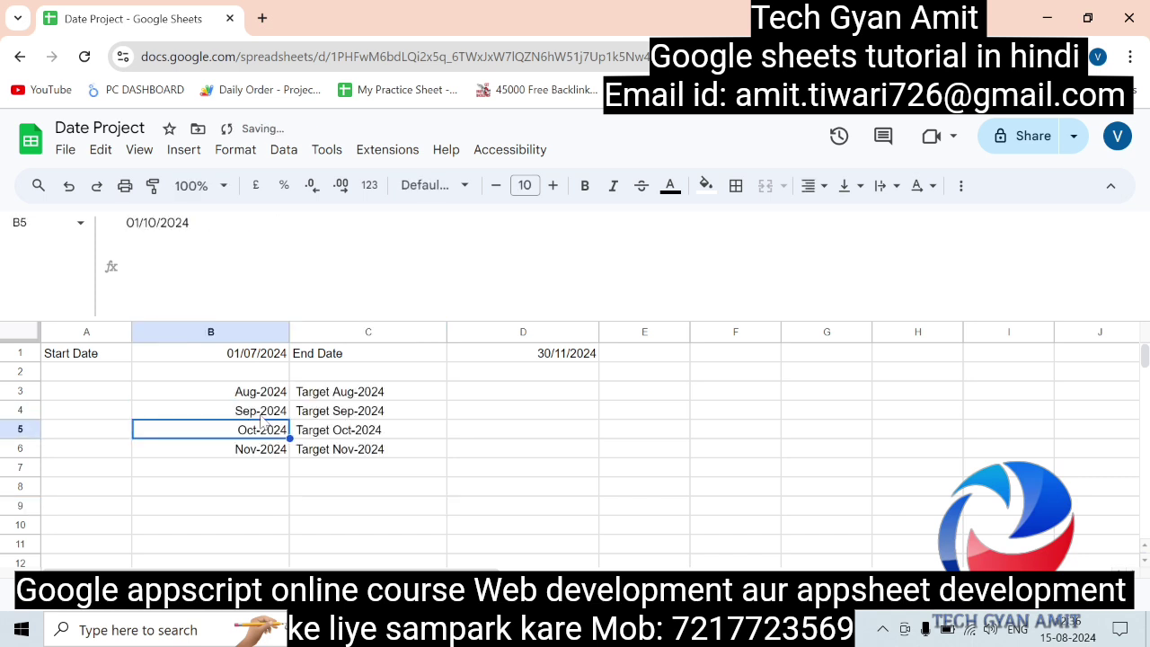
pyautogui.click(574, 415)
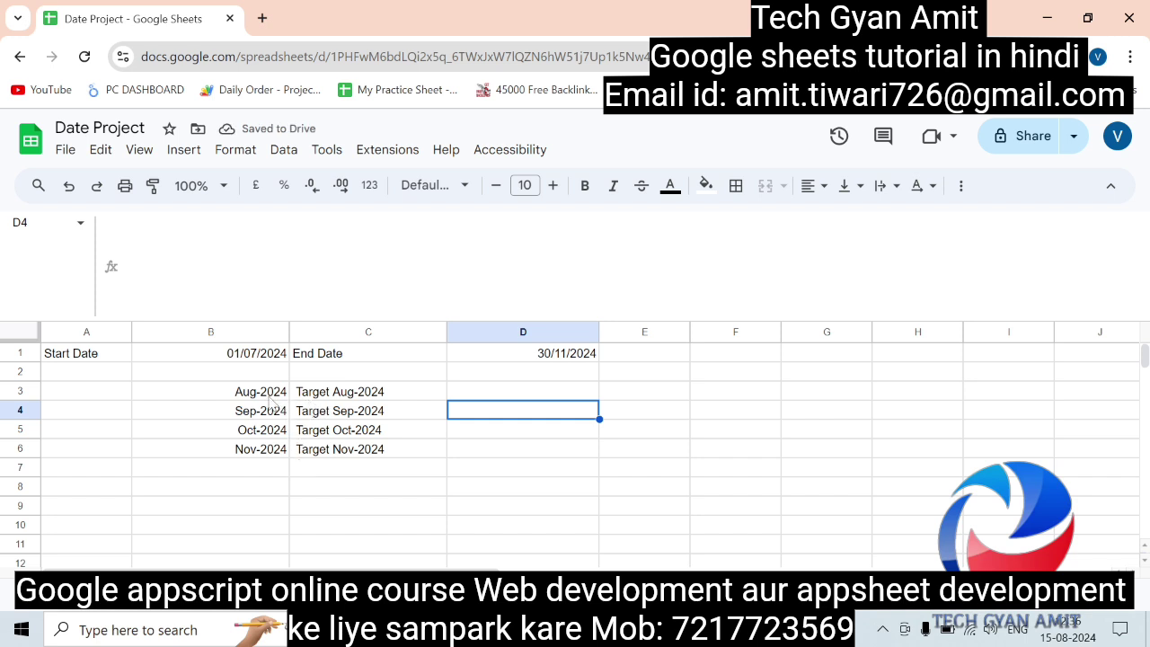
pyautogui.click(270, 395)
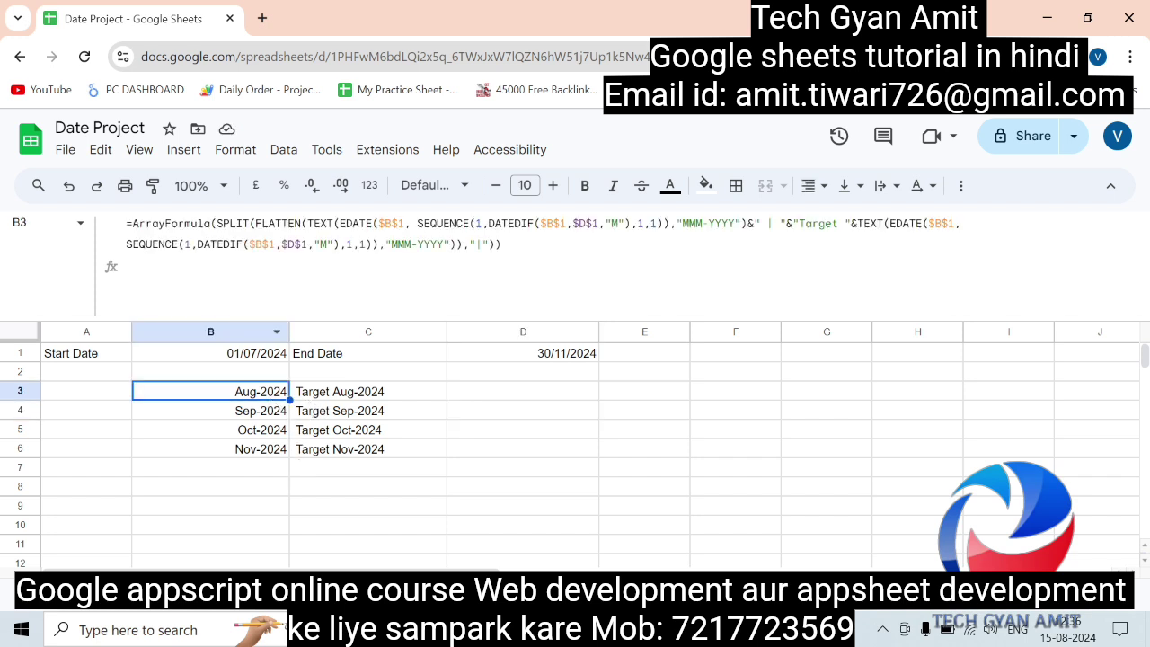
# Wrap B3's SPLIT expression in TRIM to remove stray spaces from the labels.
pyautogui.click(217, 223)
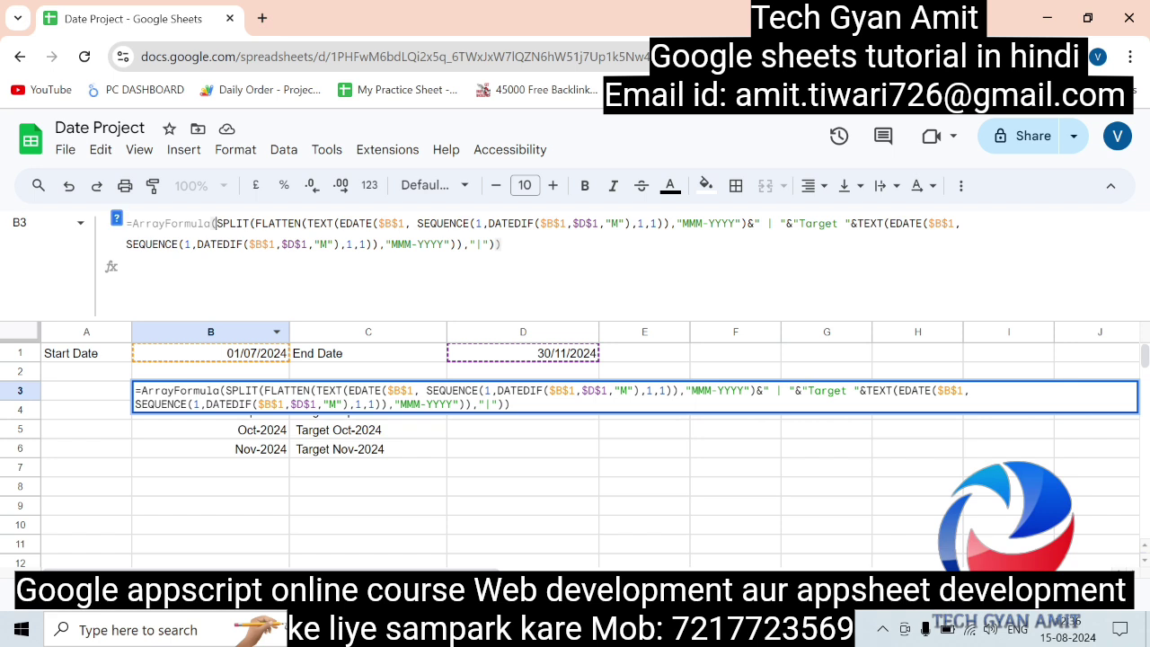
pyautogui.write('TRIM(')
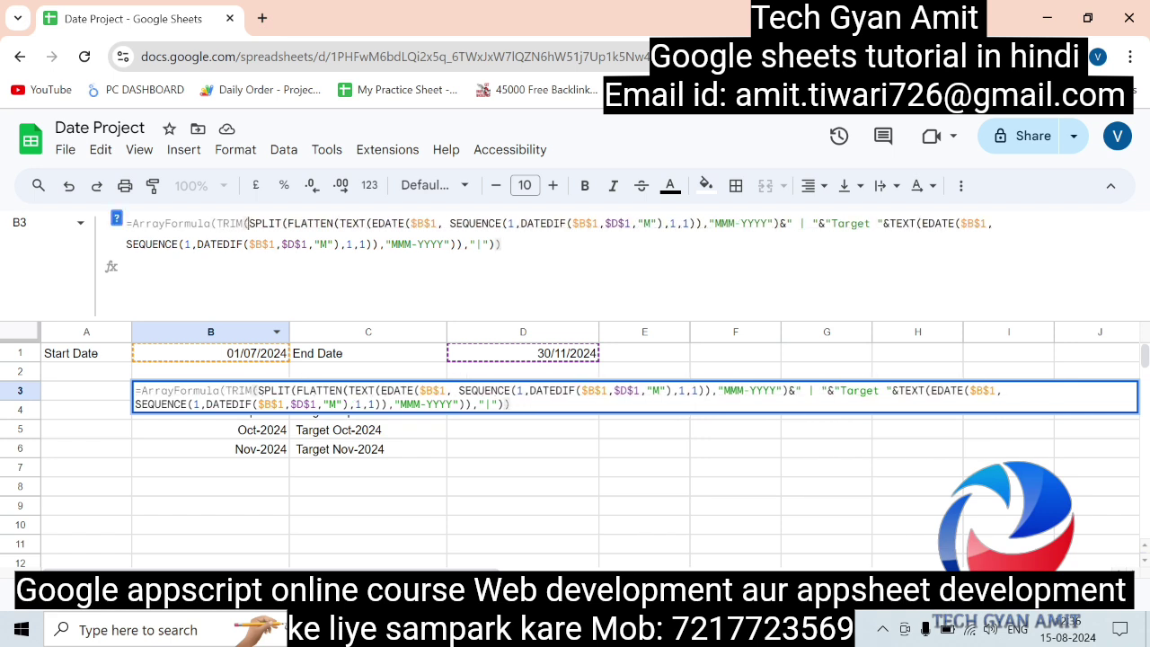
pyautogui.press('Return')
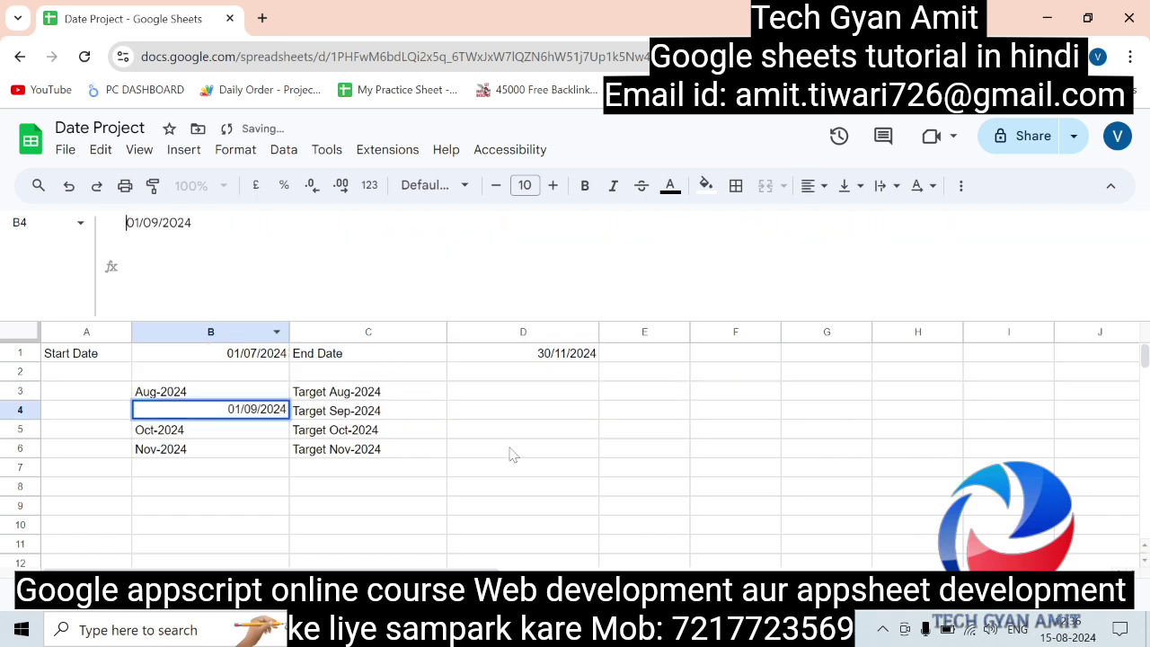
pyautogui.click(550, 469)
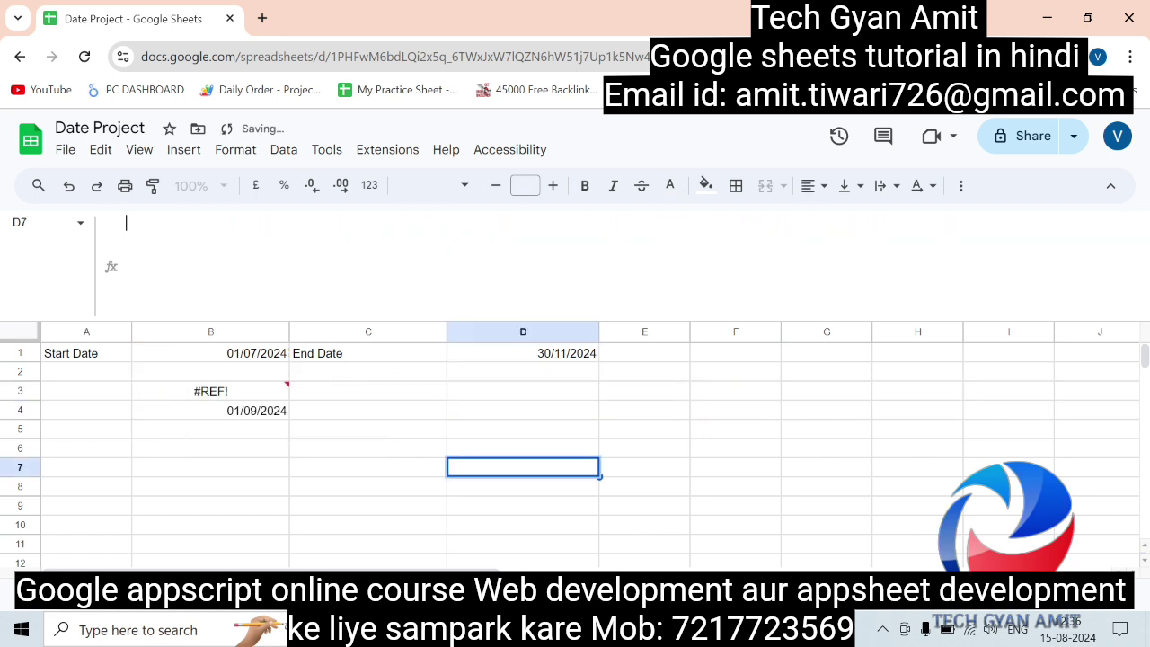
# Delete the stray date in B4 so the trimmed labels spill into B3:C6.
pyautogui.doubleClick(256, 412)
pyautogui.press('BackSpace')
pyautogui.press('BackSpace')
pyautogui.press('BackSpace')
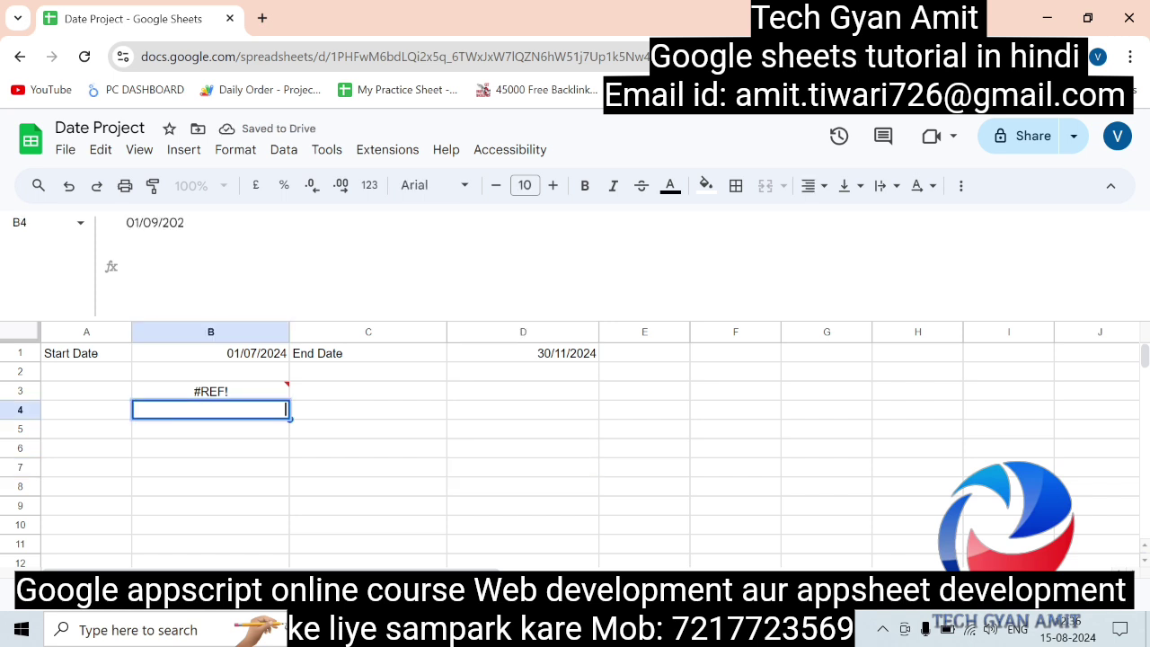
pyautogui.click(368, 474)
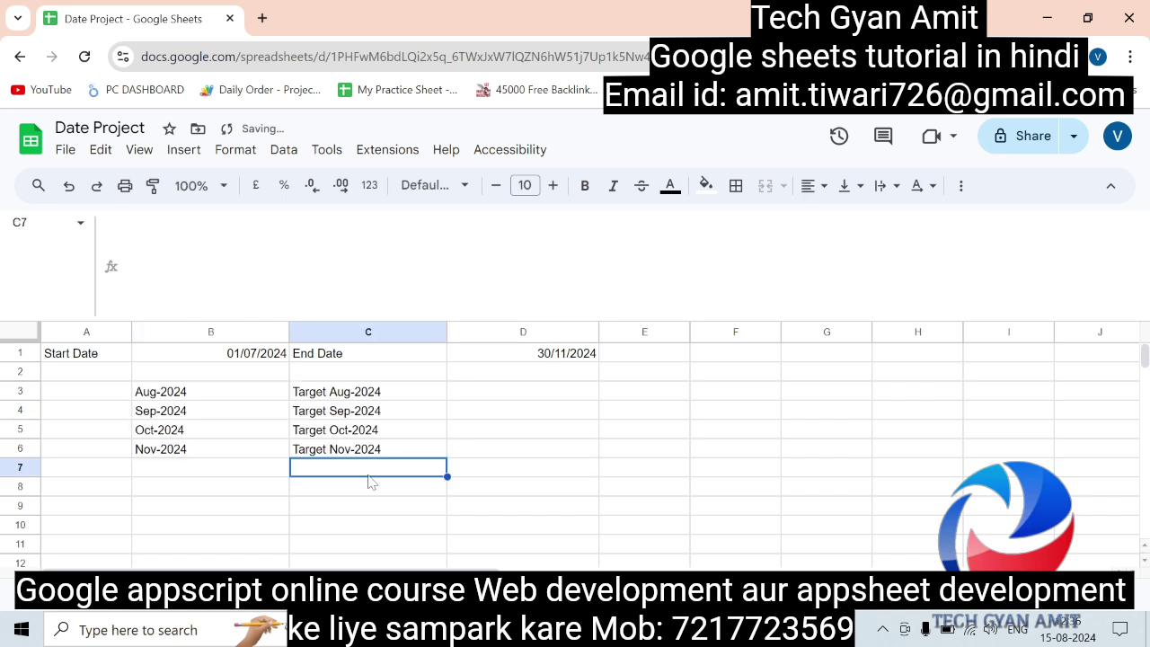
pyautogui.click(603, 434)
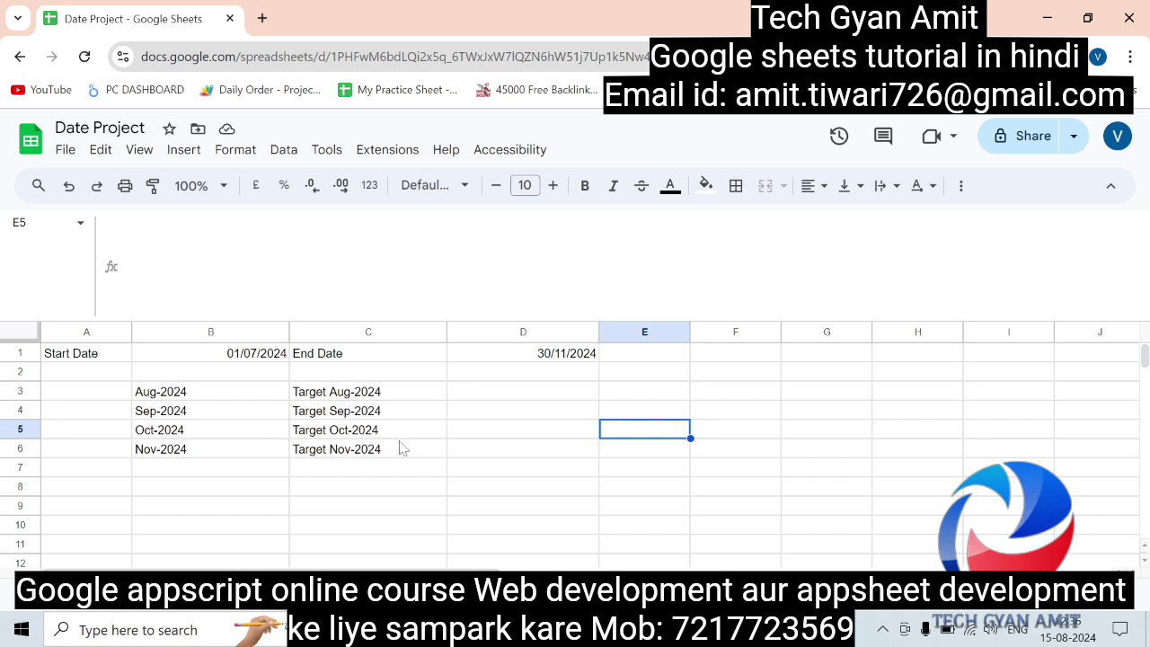
pyautogui.click(255, 400)
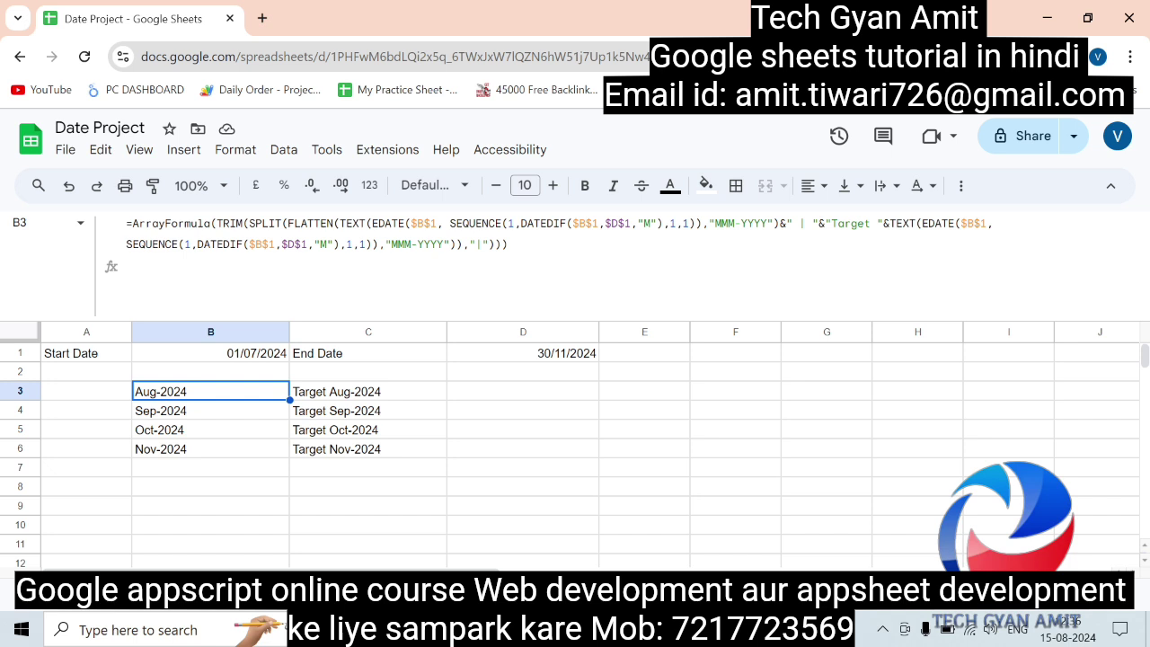
# Add an outer FLATTEN to B3's formula to stack months and Target labels in one column.
pyautogui.click(216, 223)
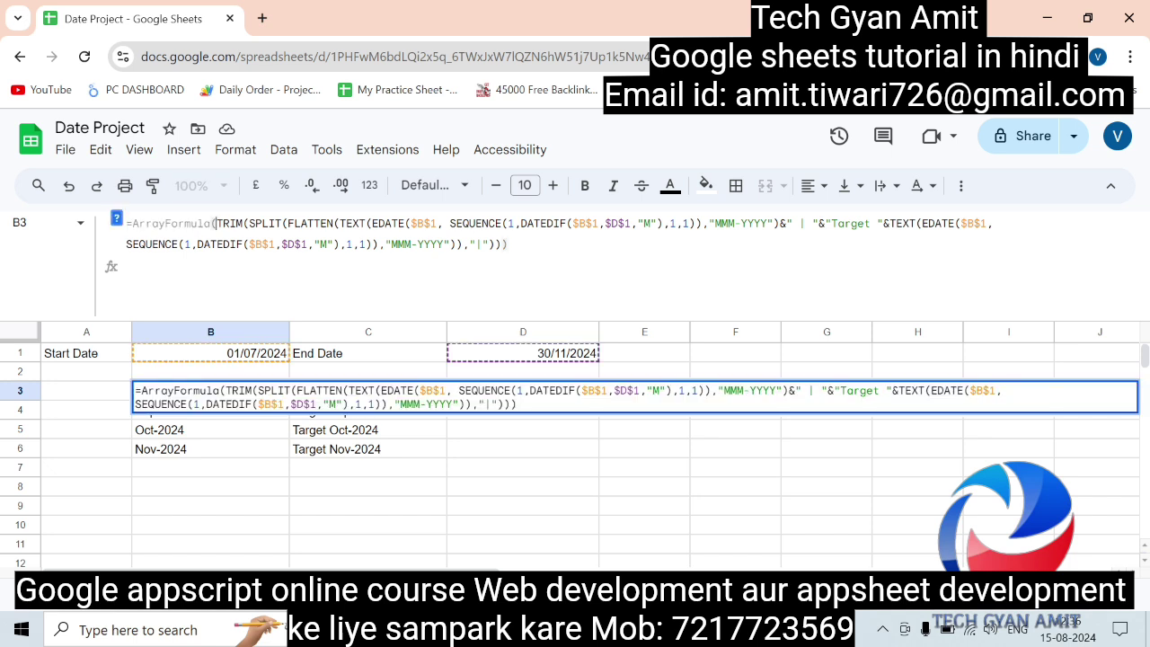
pyautogui.write('FLATTE')
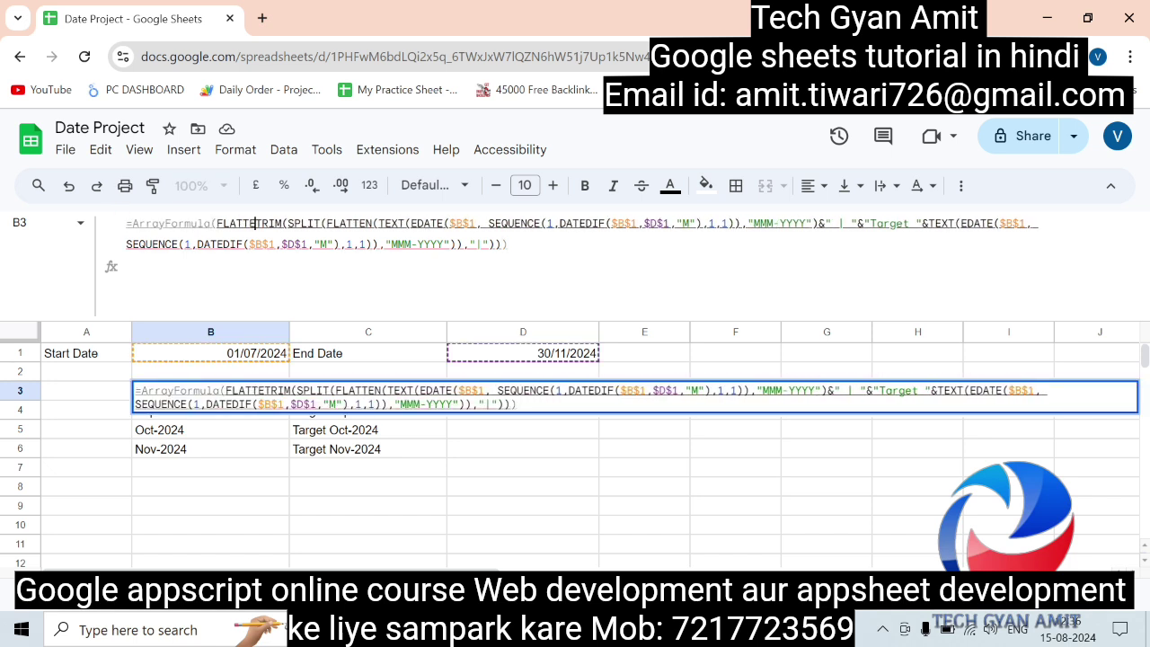
pyautogui.write('N')
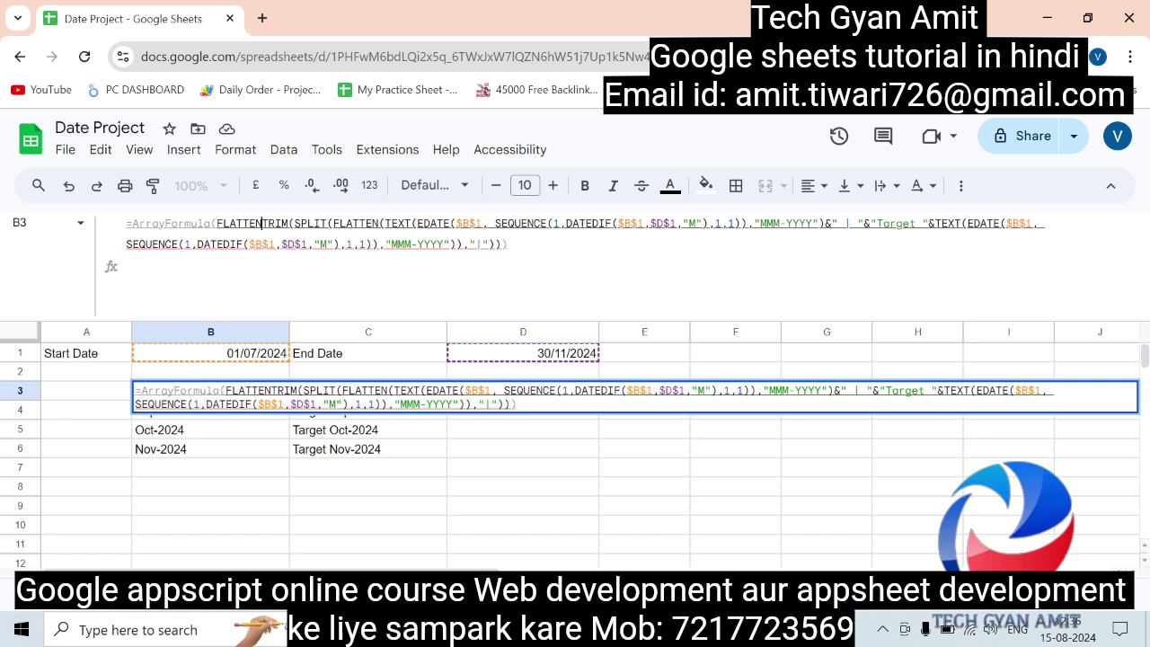
pyautogui.write('(')
pyautogui.press('Return')
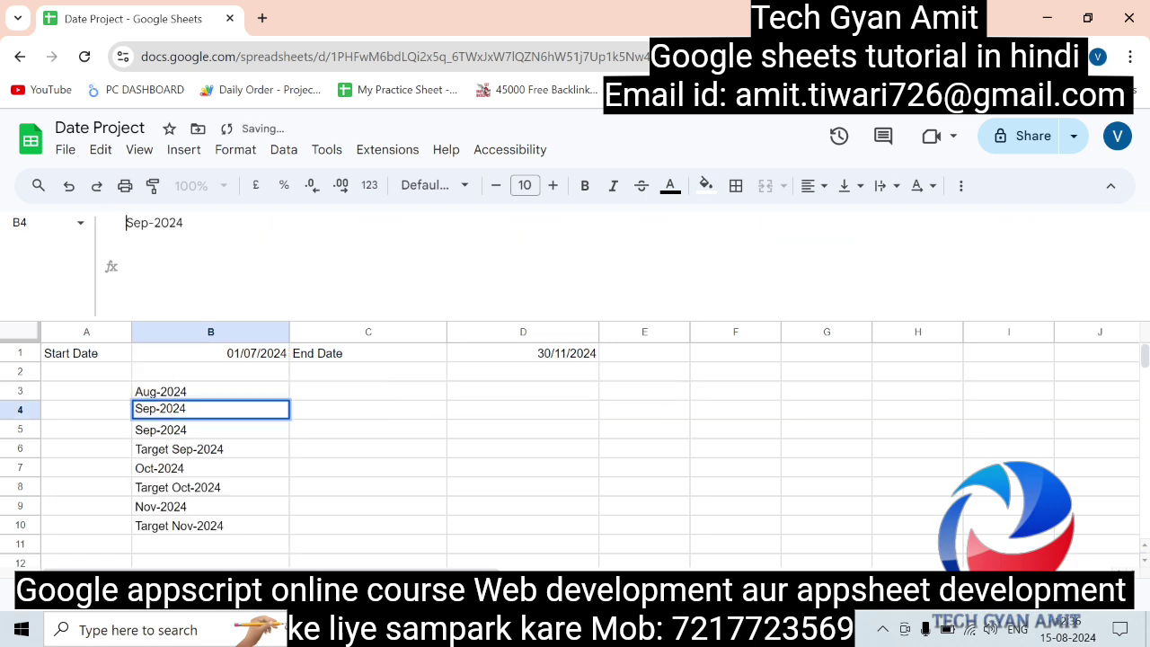
pyautogui.click(470, 488)
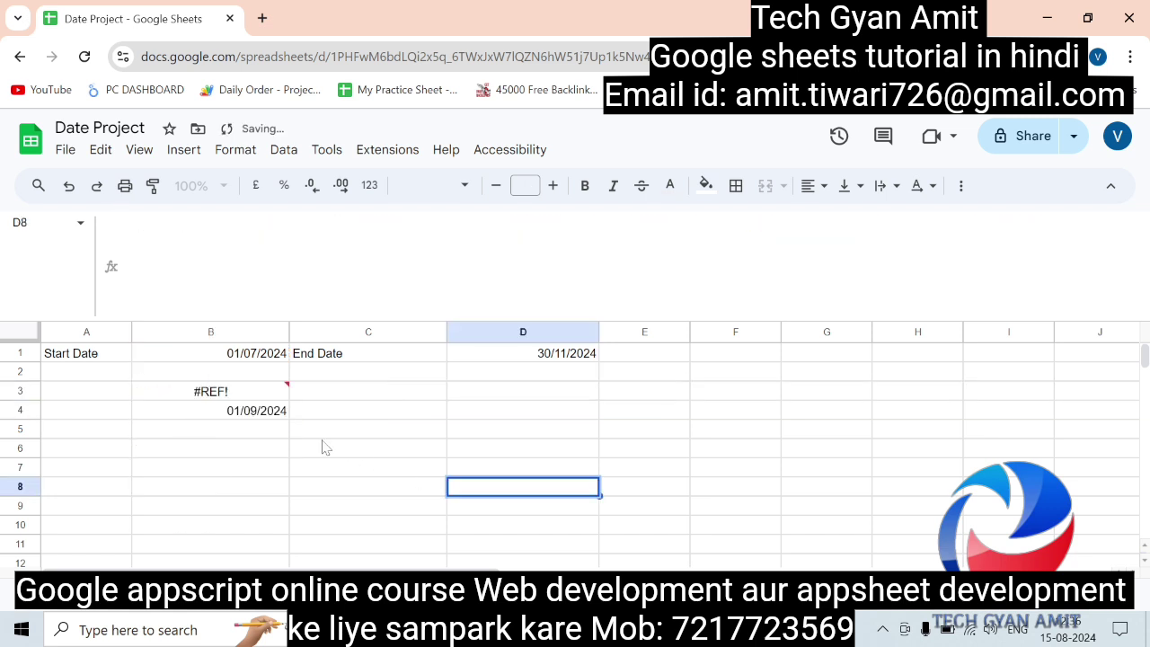
# Clear the blocking date in B4 so Aug-2024 through Target Nov-2024 fill B3:B10.
pyautogui.doubleClick(254, 411)
pyautogui.press('BackSpace')
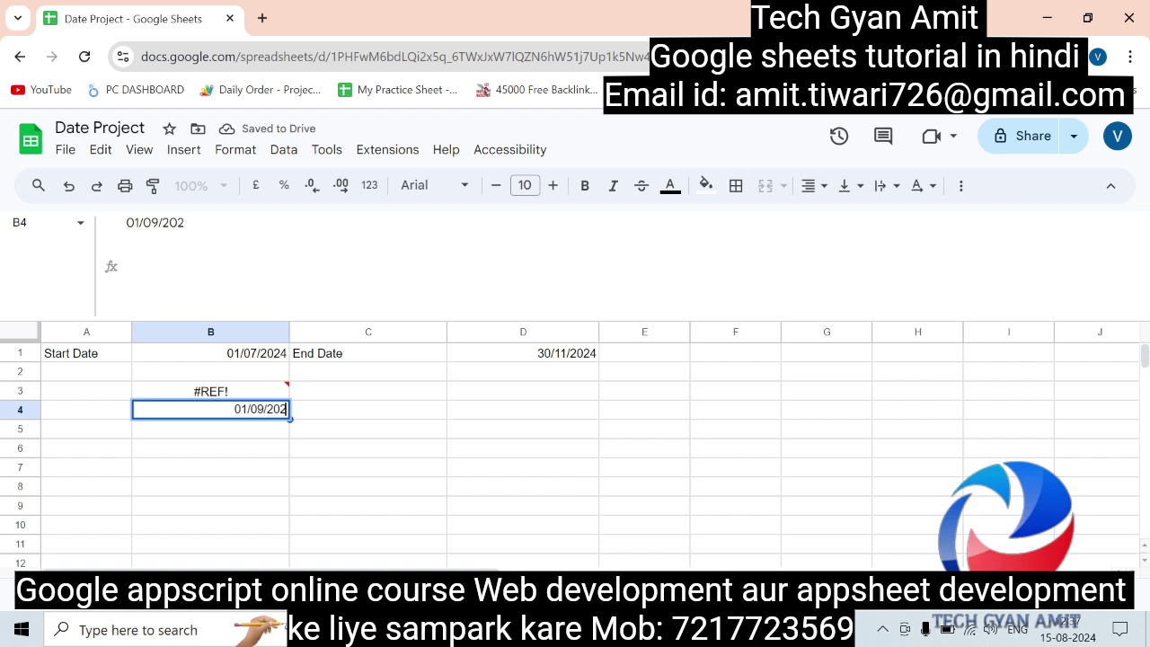
pyautogui.press('BackSpace')
pyautogui.press('BackSpace')
pyautogui.press('BackSpace')
pyautogui.press('BackSpace')
pyautogui.press('BackSpace')
pyautogui.press('BackSpace')
pyautogui.press('Return')
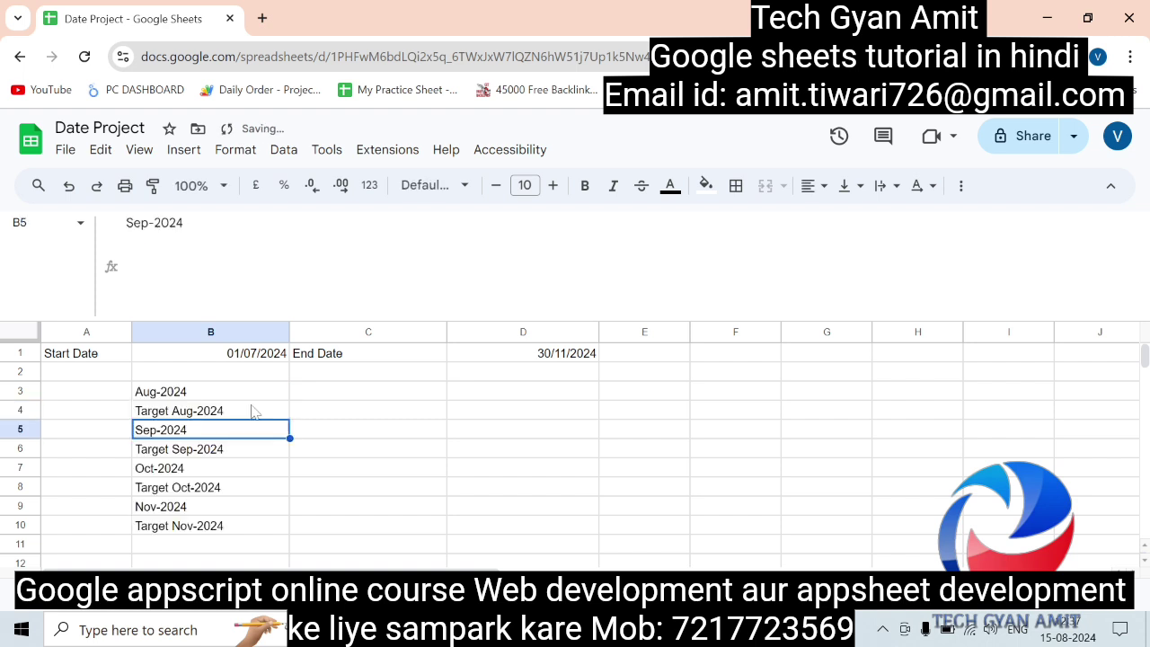
pyautogui.click(415, 473)
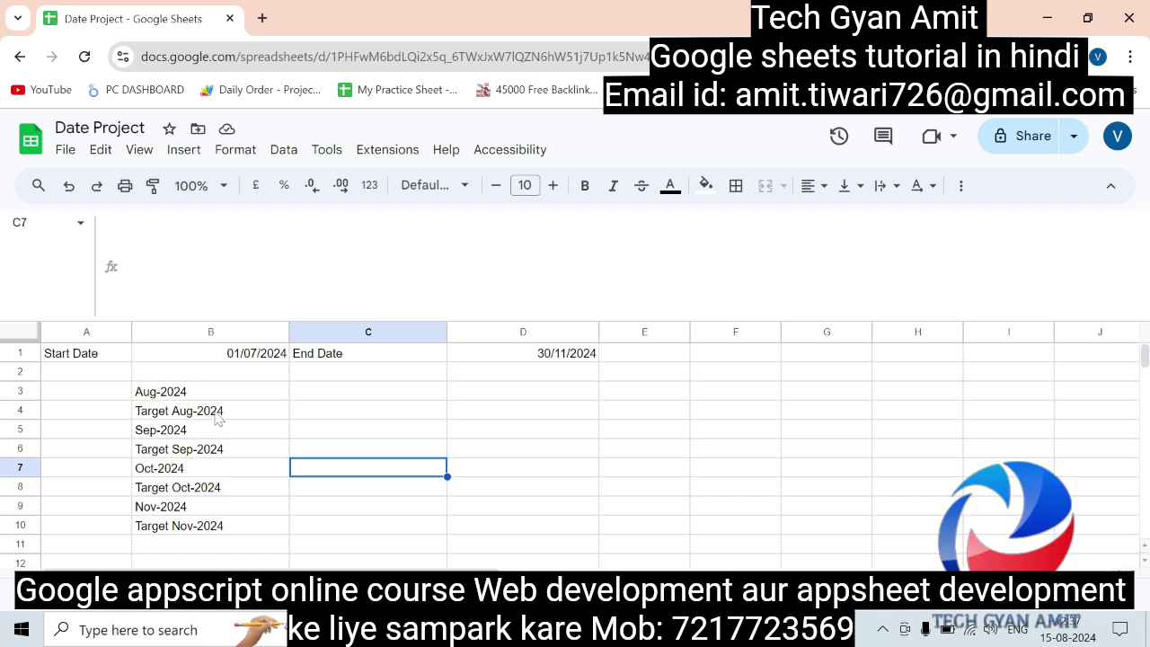
pyautogui.click(247, 410)
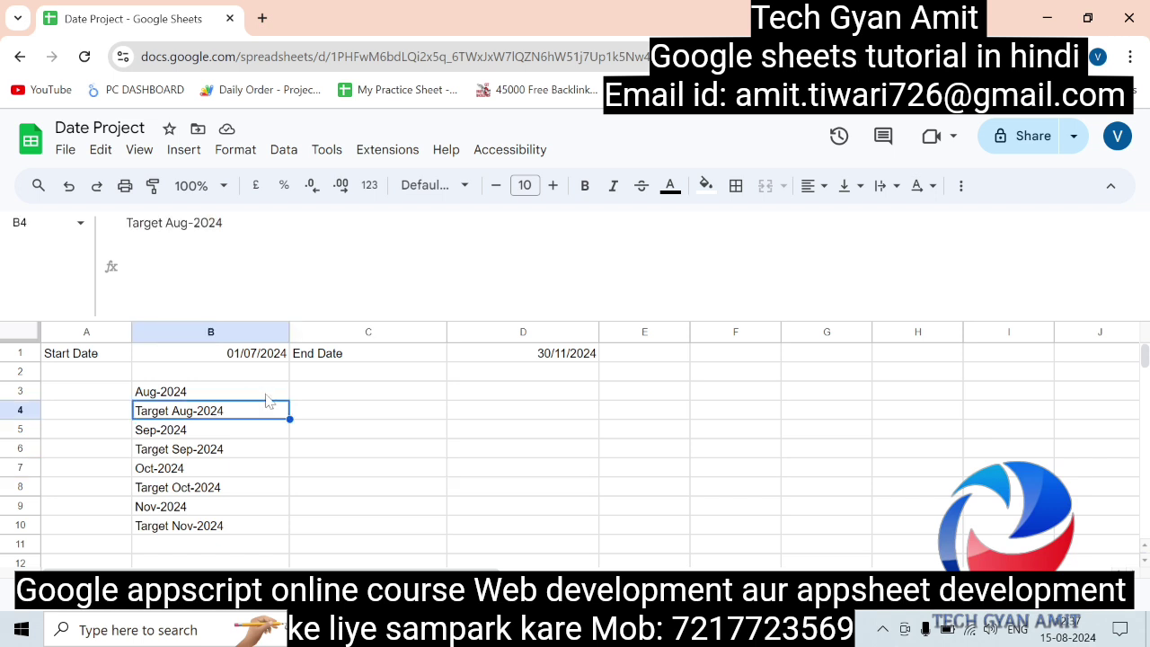
pyautogui.click(266, 395)
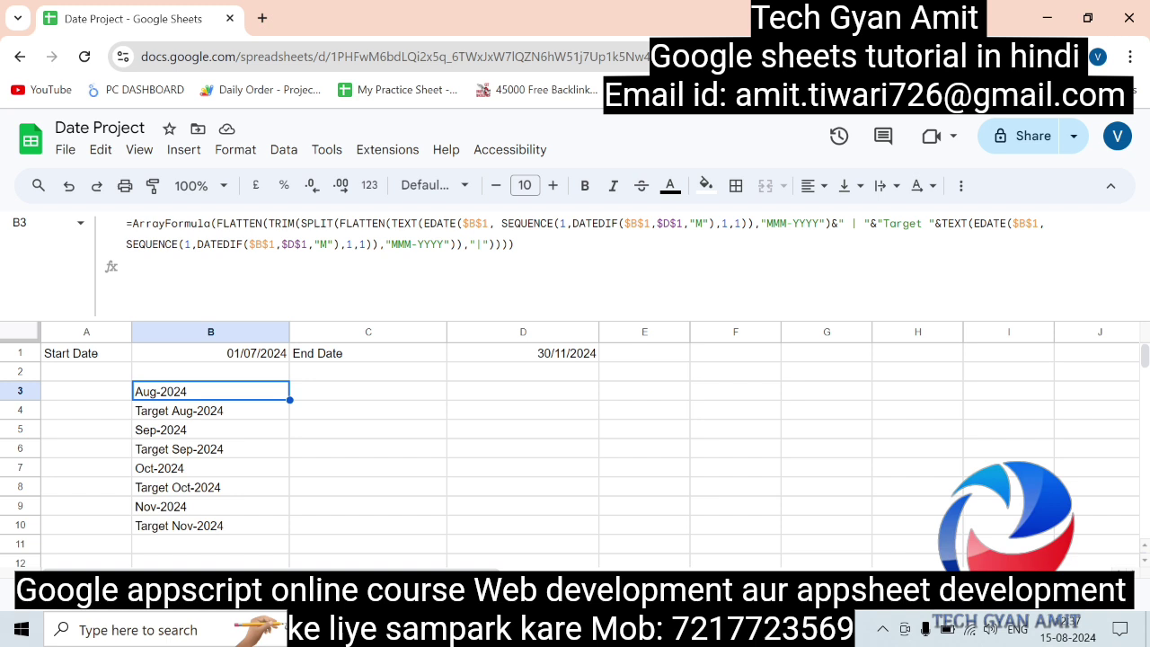
# Wrap B3's formula in Transpose to lay the labels across row 3.
pyautogui.click(215, 223)
pyautogui.write('Transpo')
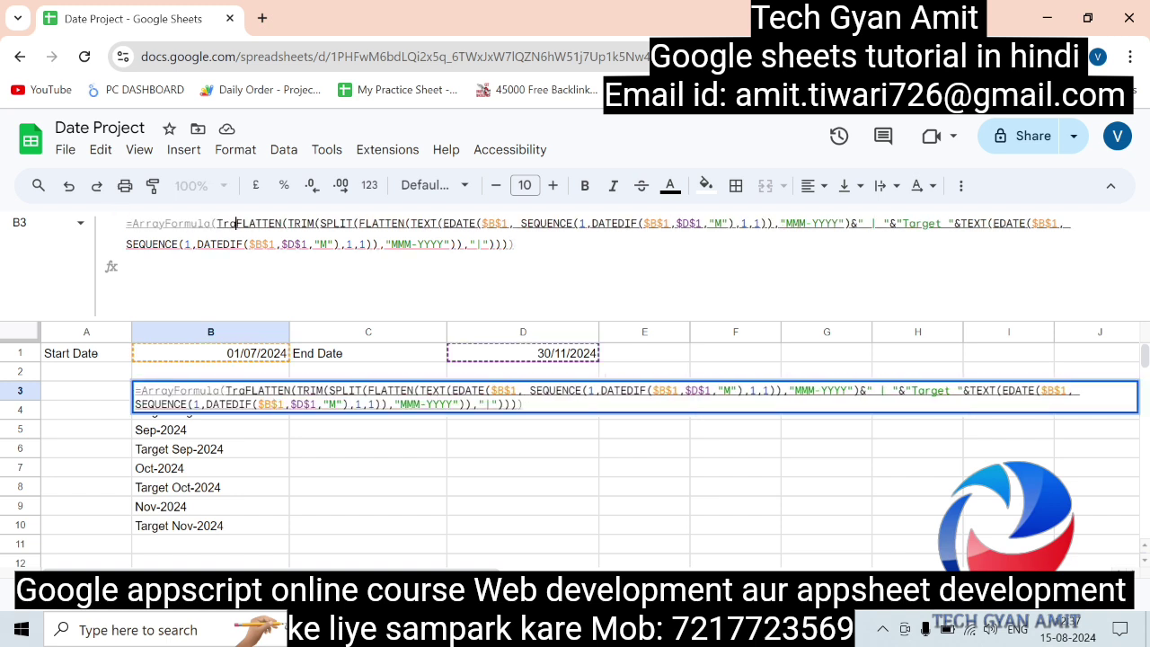
pyautogui.write('se(')
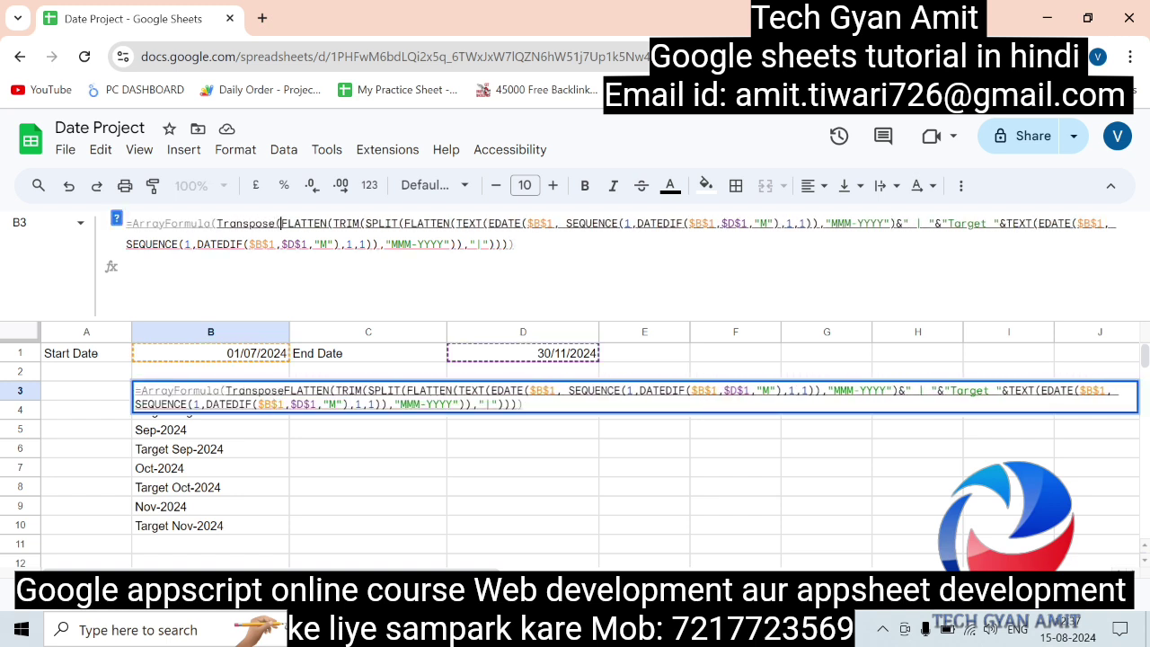
pyautogui.press('Return')
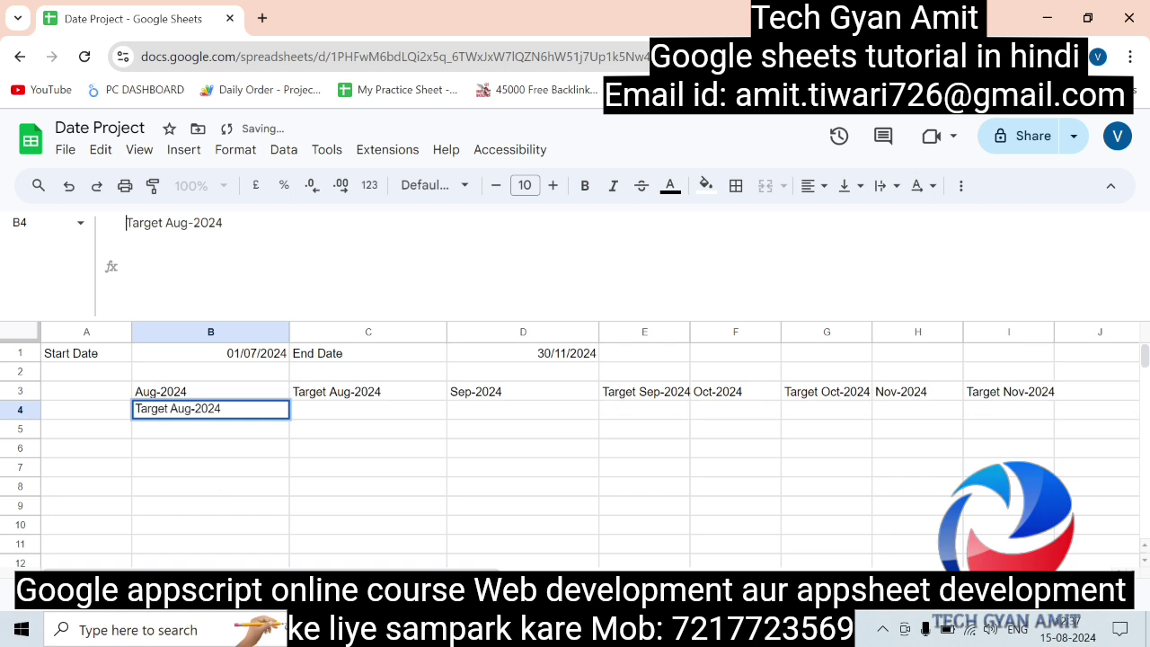
pyautogui.click(286, 486)
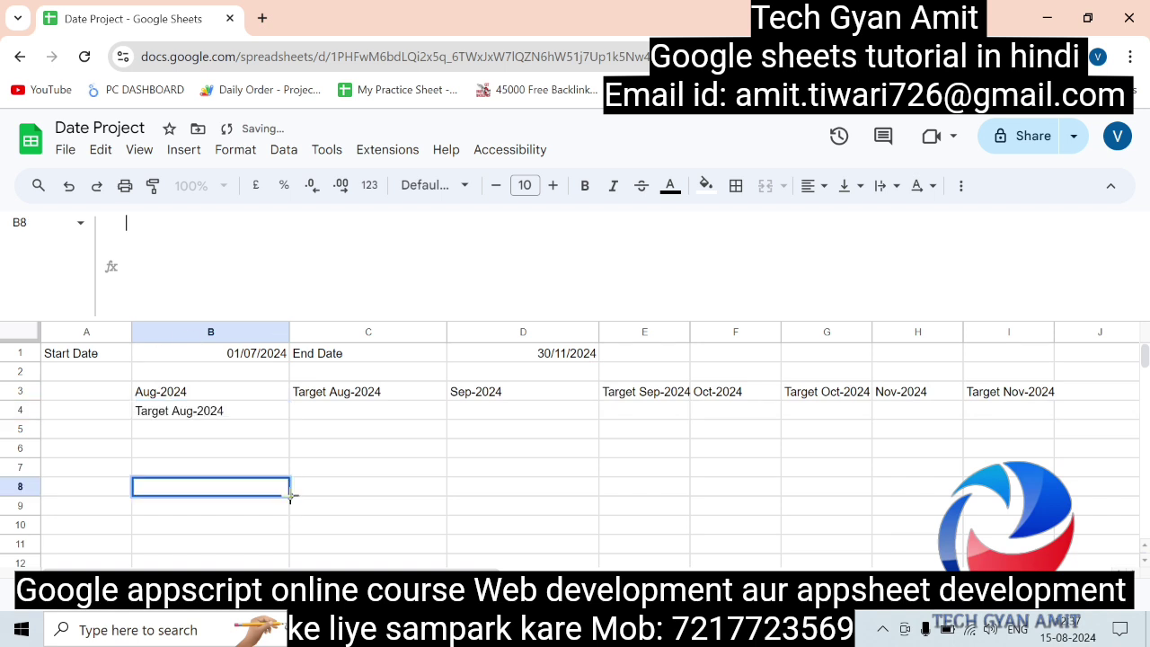
# Delete the leftover Target Aug-2024 in B4 and check the Sep-2024 and Oct-2024 labels in row 3.
pyautogui.click(251, 415)
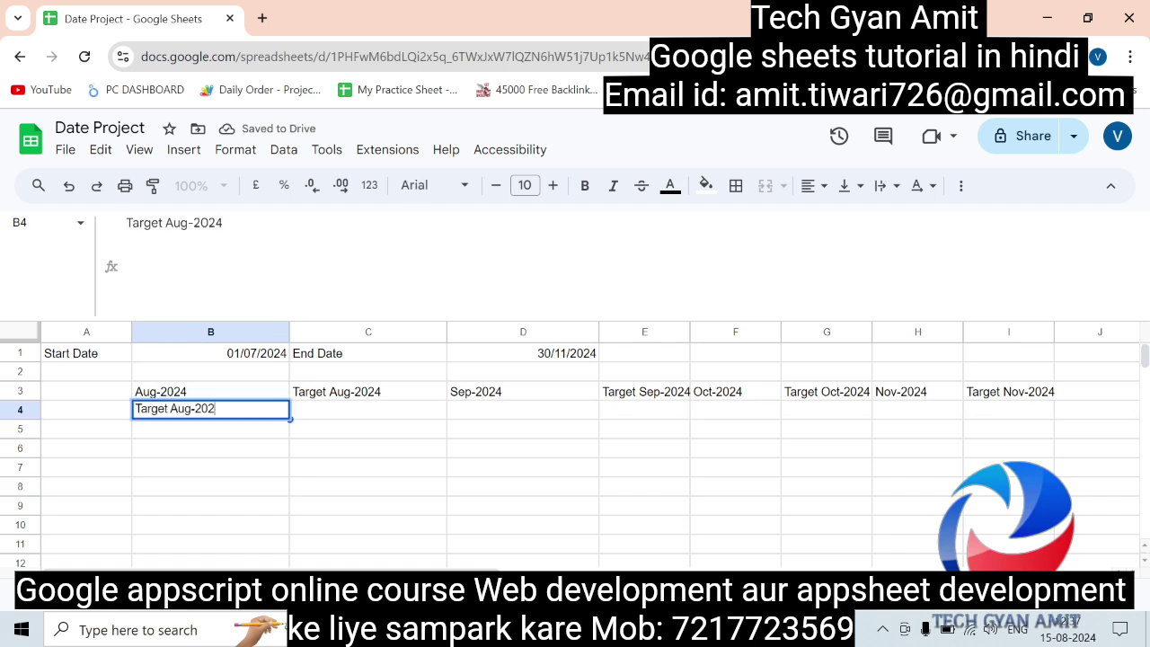
pyautogui.press('BackSpace')
pyautogui.press('BackSpace')
pyautogui.press('BackSpace')
pyautogui.press('BackSpace')
pyautogui.press('BackSpace')
pyautogui.press('BackSpace')
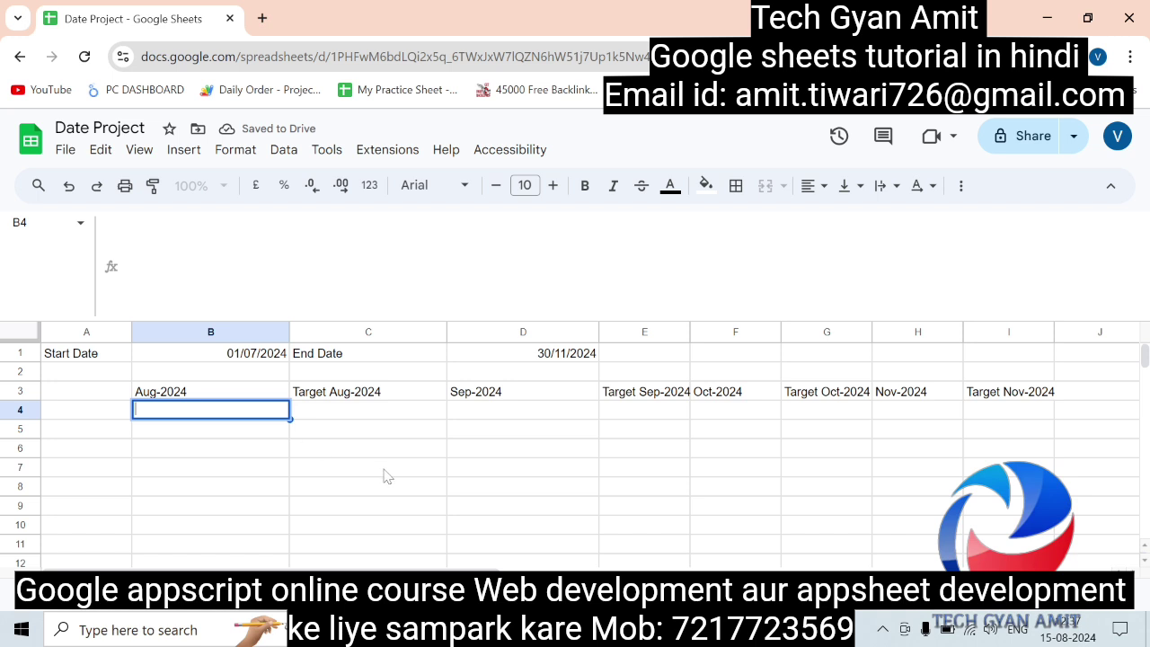
pyautogui.click(386, 473)
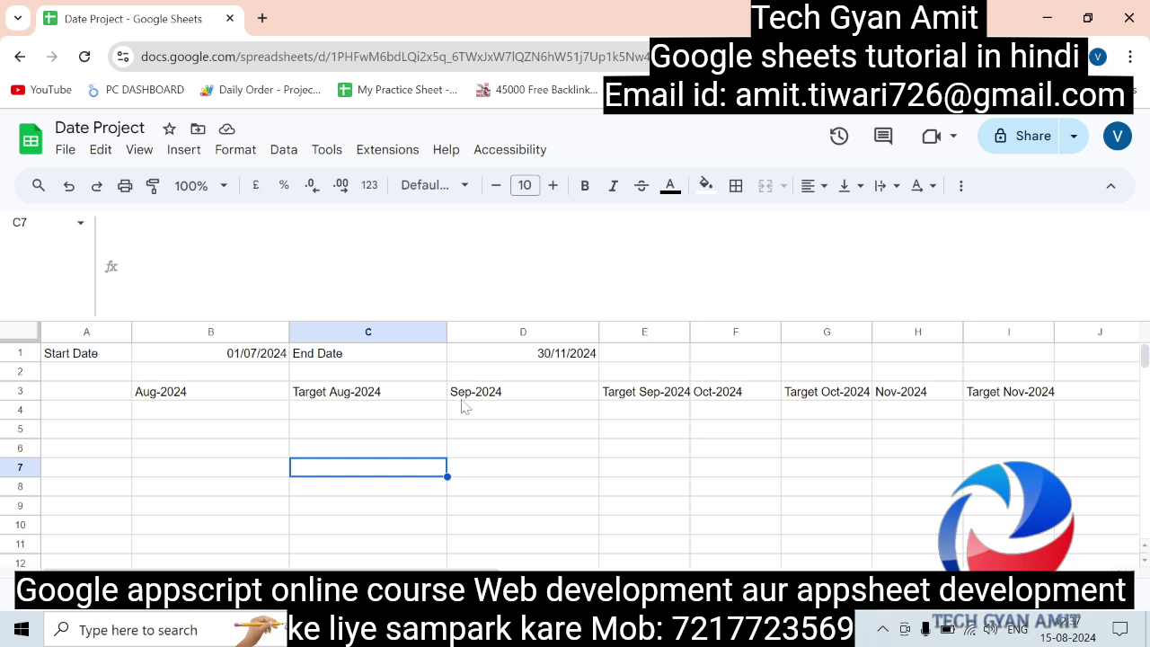
pyautogui.click(499, 398)
pyautogui.click(678, 398)
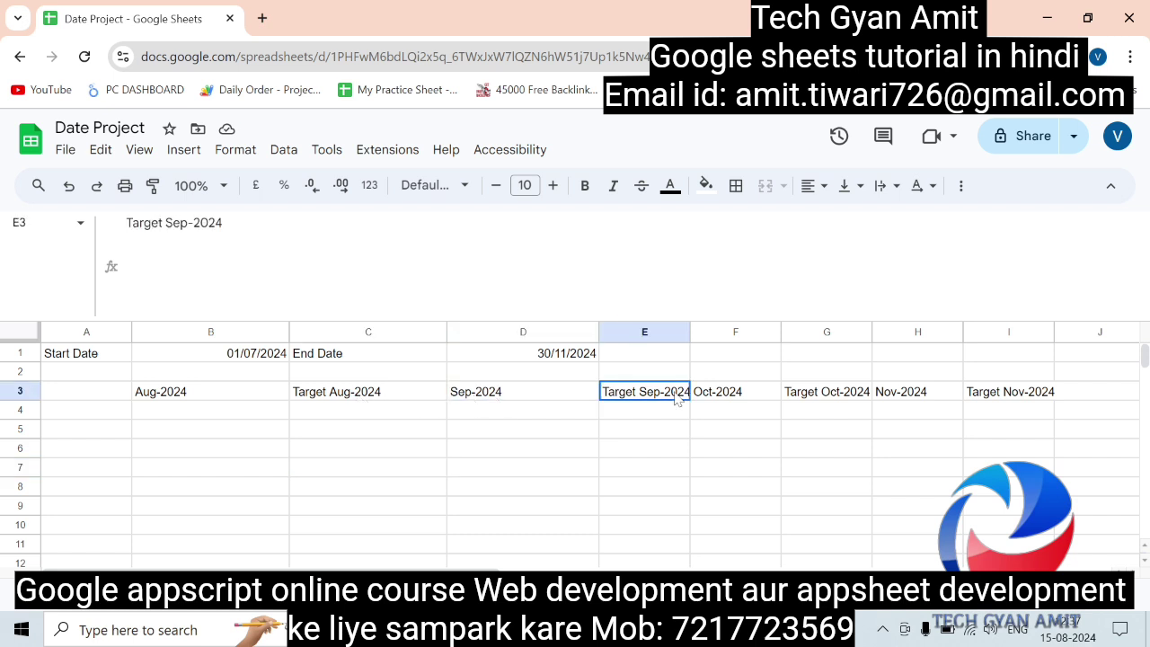
pyautogui.click(742, 399)
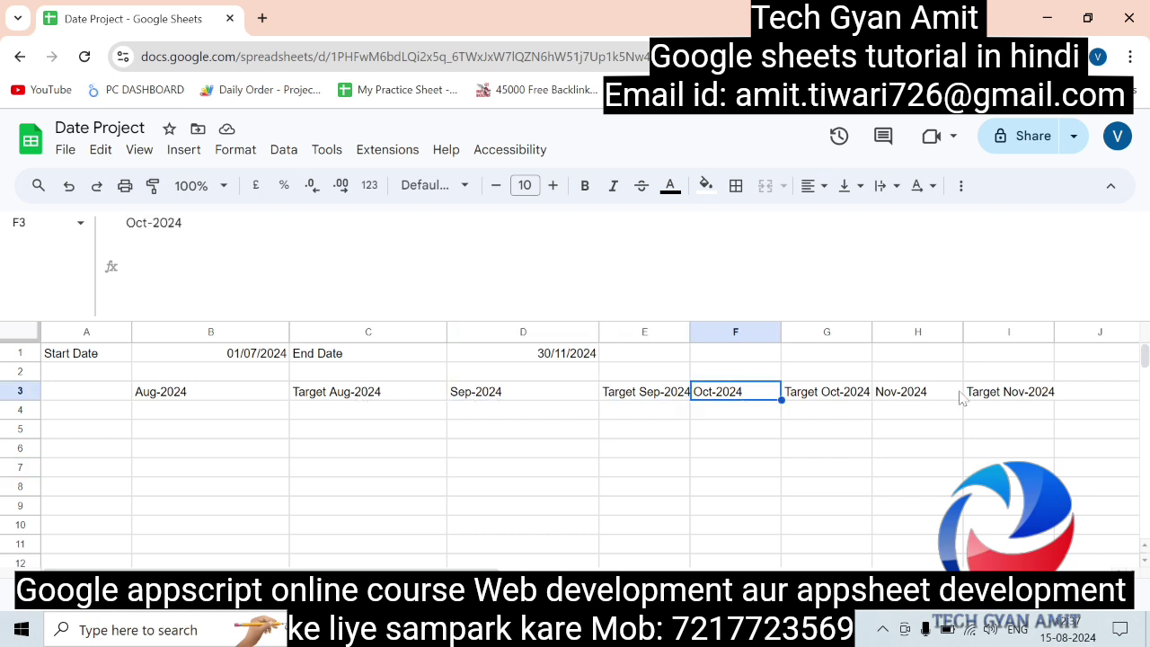
# Set the end date in D1 to 31/12/2024 so row 3 extends to Target Dec-2024.
pyautogui.click(566, 359)
pyautogui.doubleClick(566, 359)
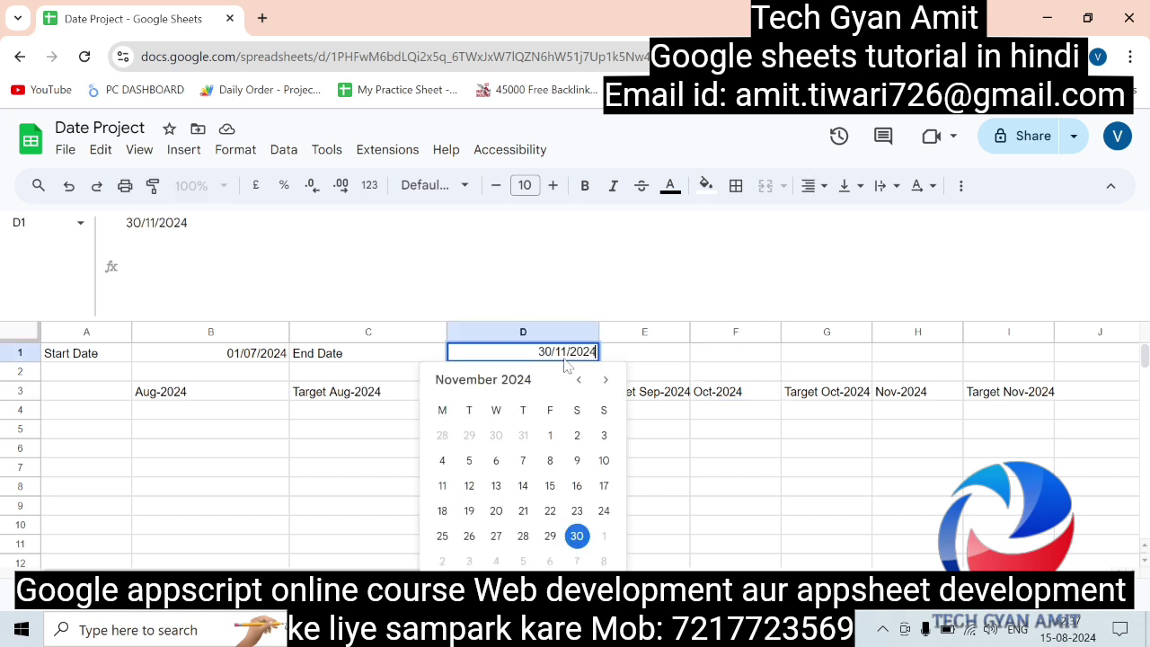
pyautogui.click(607, 384)
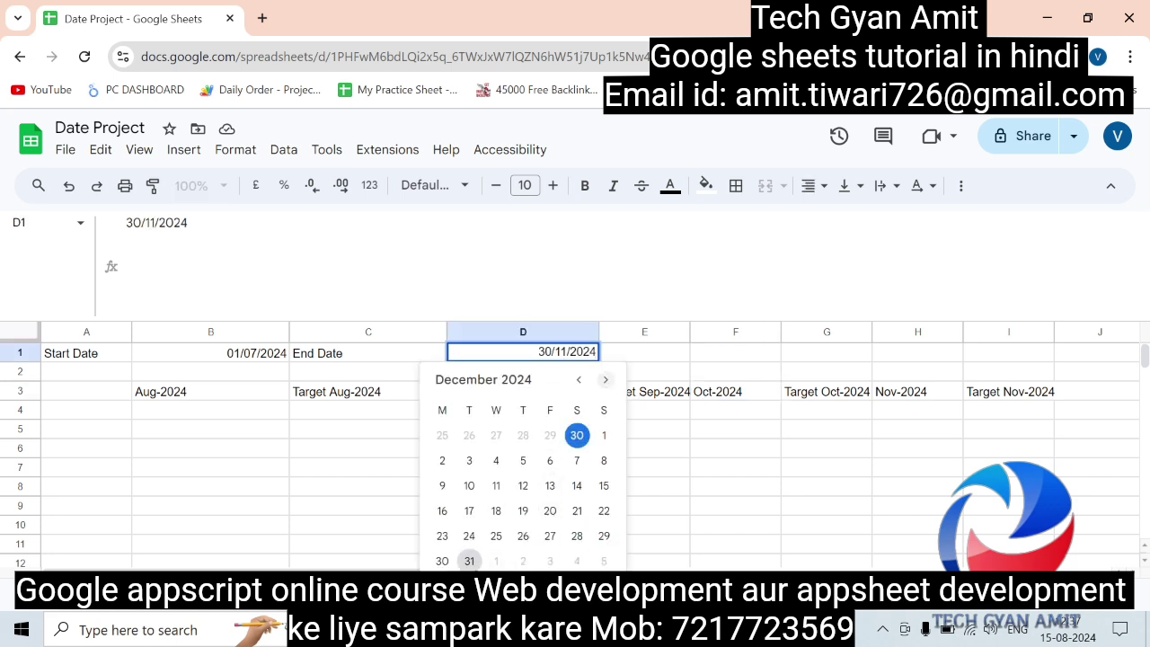
pyautogui.click(469, 561)
pyautogui.click(787, 480)
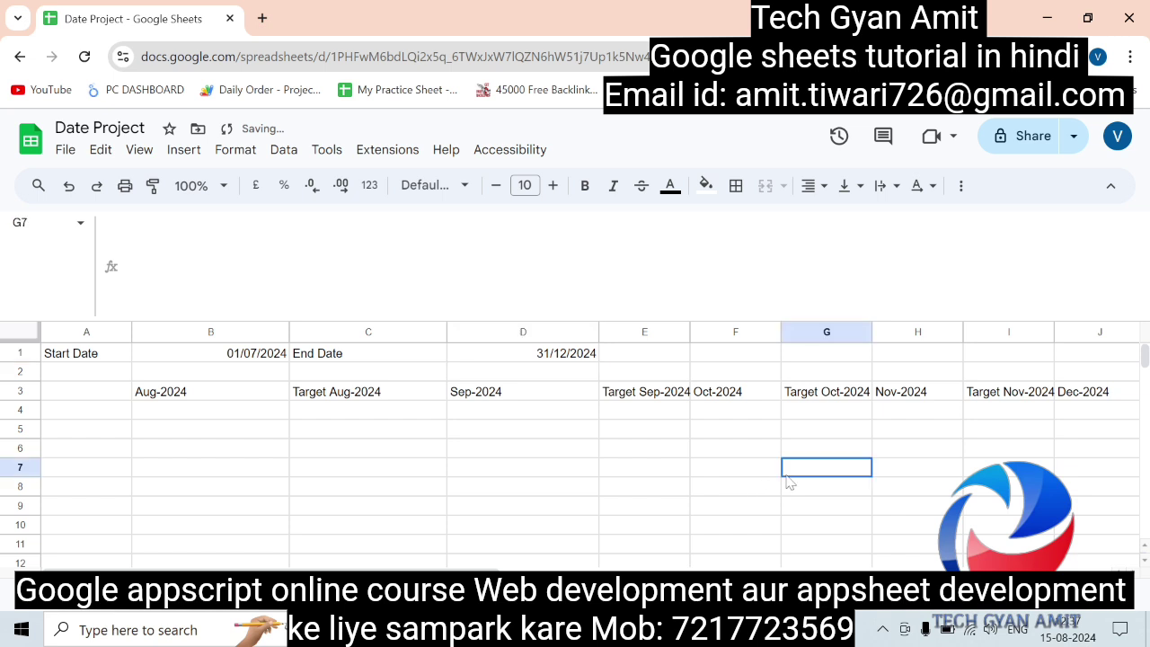
pyautogui.press('Right')
pyautogui.press('Right')
pyautogui.press('Right')
pyautogui.press('Right')
pyautogui.press('Right')
pyautogui.press('Right')
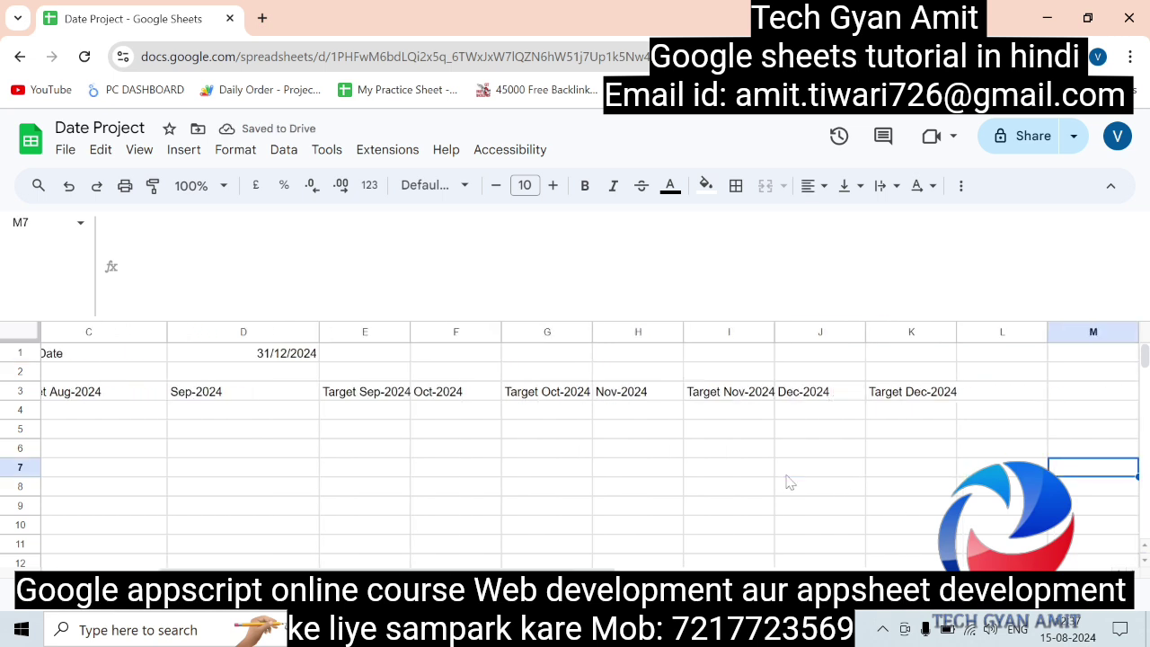
pyautogui.press('Left')
pyautogui.press('Home')
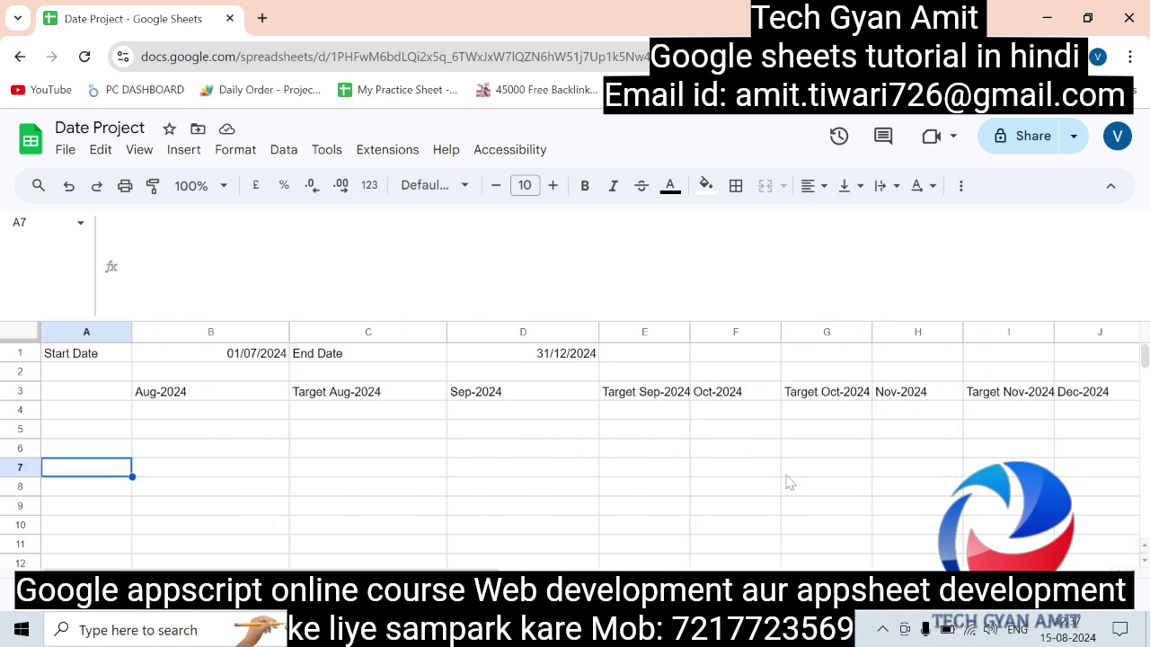
# Change the end date to 31/10/2024 and widen column E to fit Target Sep-2024.
pyautogui.click(541, 357)
pyautogui.doubleClick(542, 356)
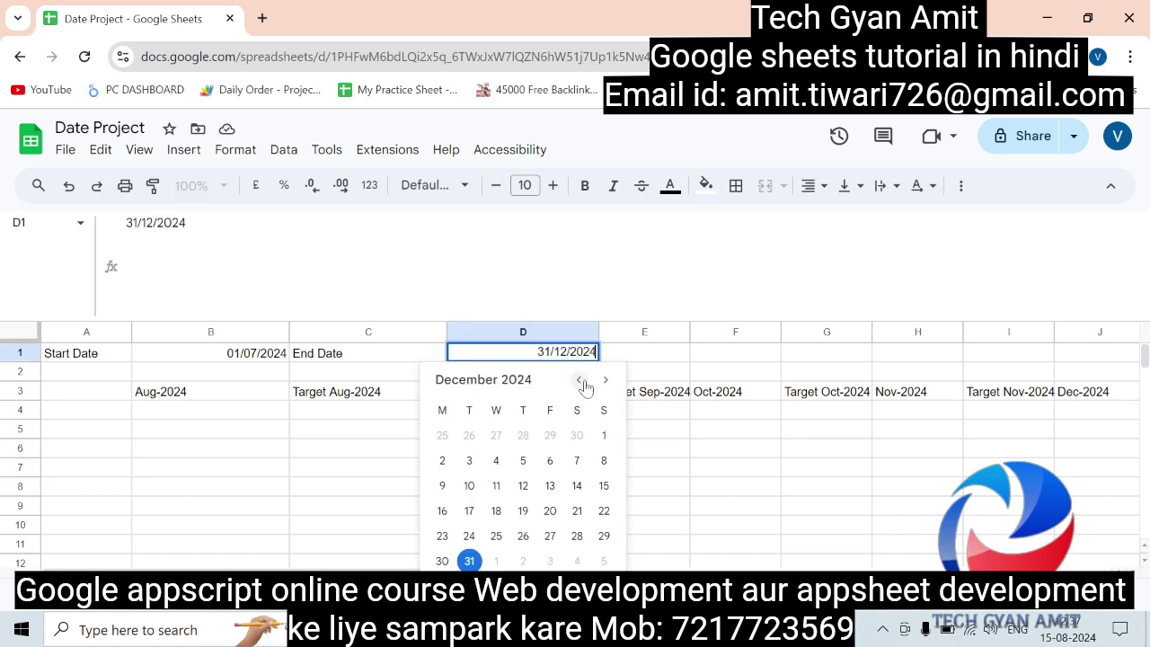
pyautogui.click(581, 383)
pyautogui.click(581, 383)
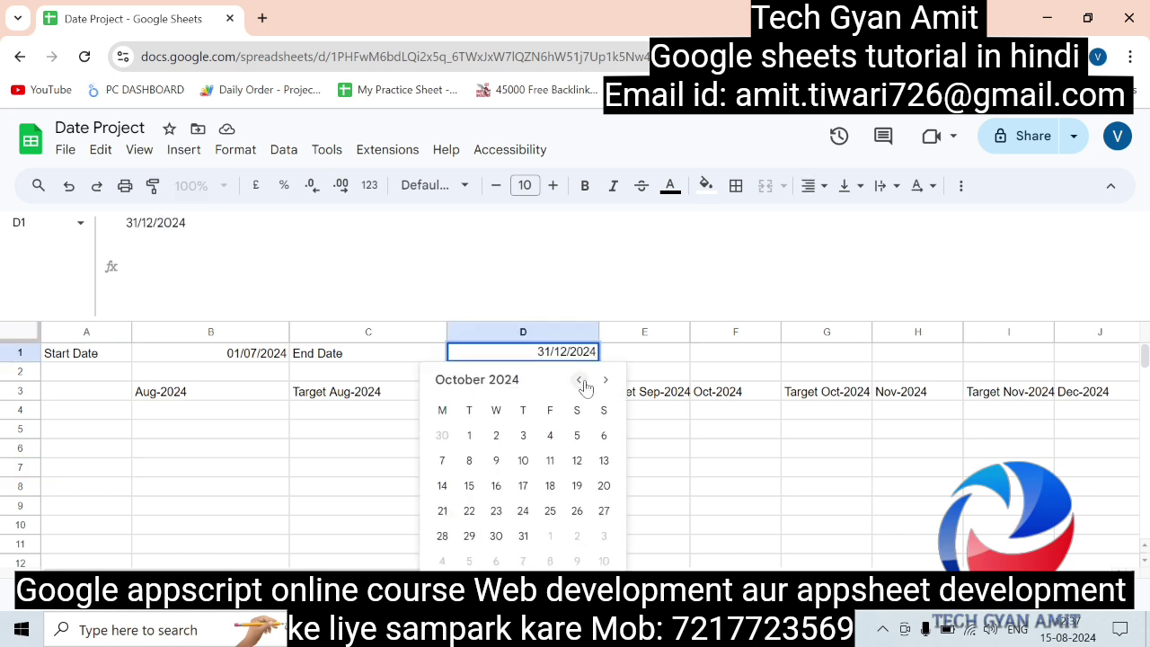
pyautogui.click(524, 537)
pyautogui.click(629, 508)
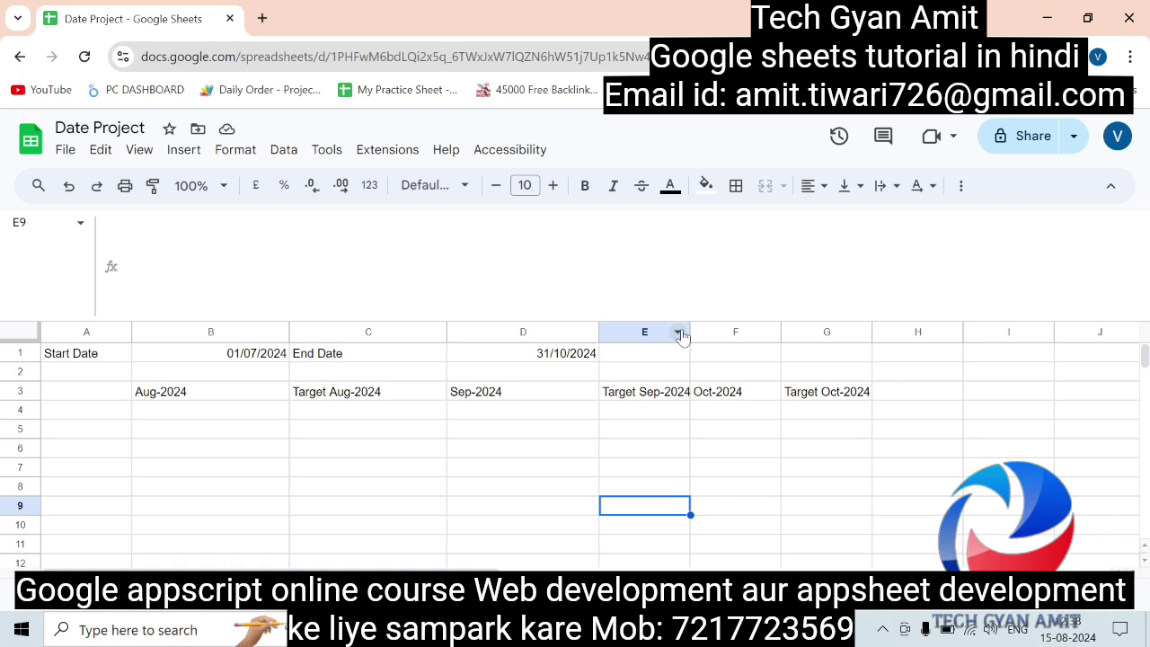
pyautogui.moveTo(690, 332); pyautogui.dragTo(695, 333)
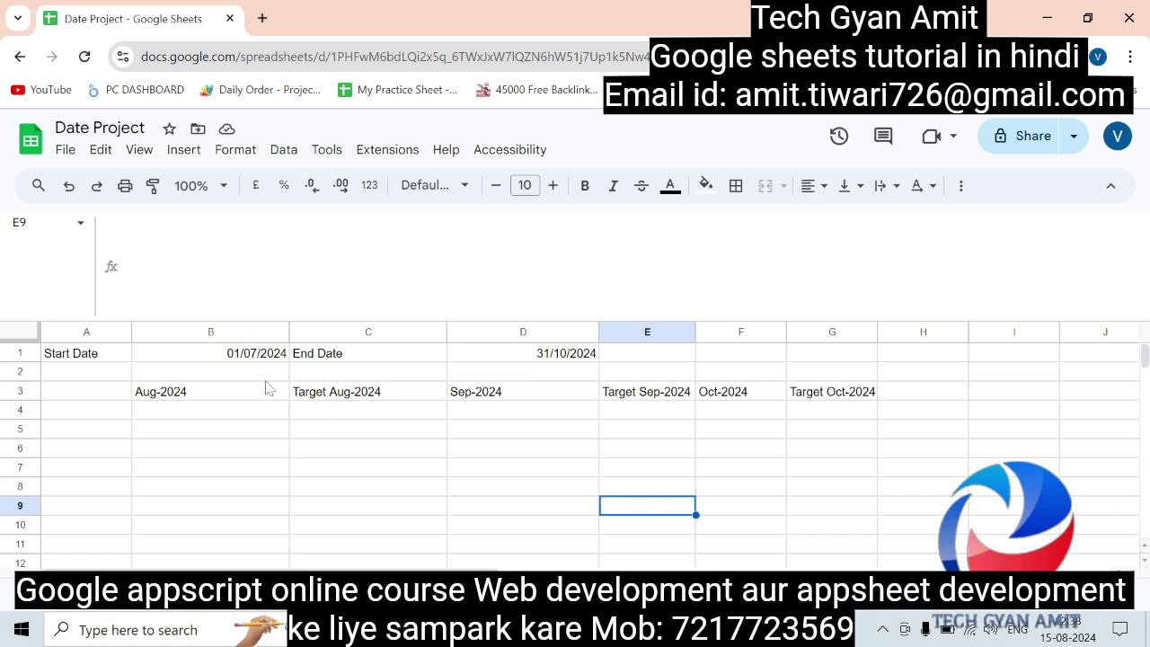
pyautogui.click(240, 395)
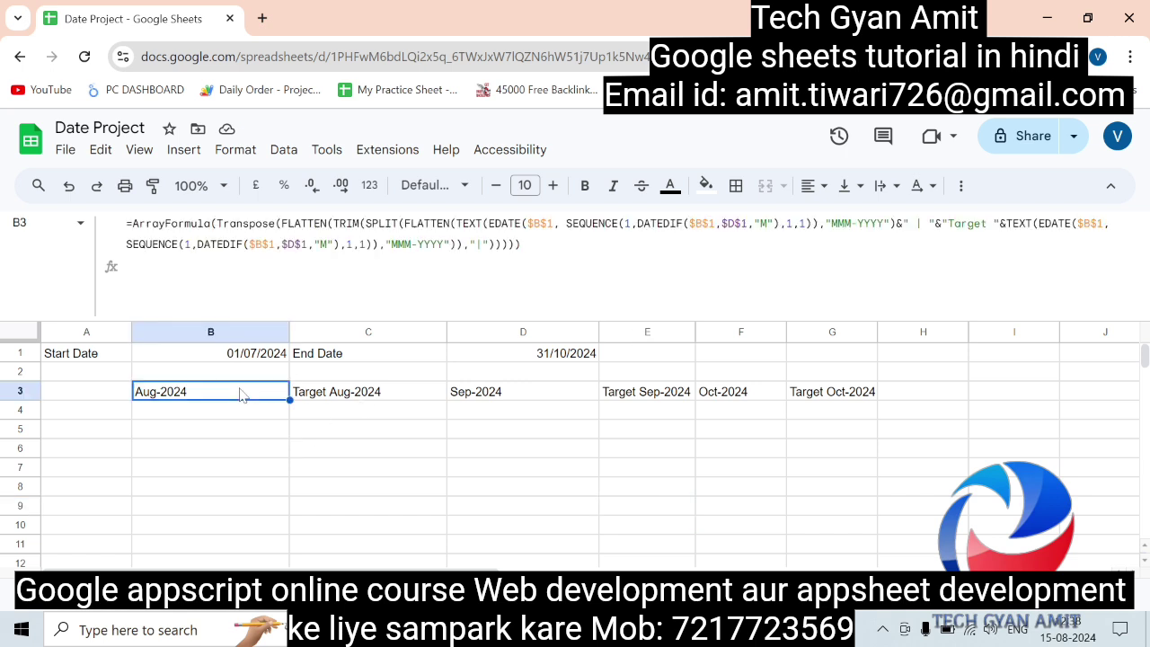
pyautogui.click(371, 451)
pyautogui.click(183, 399)
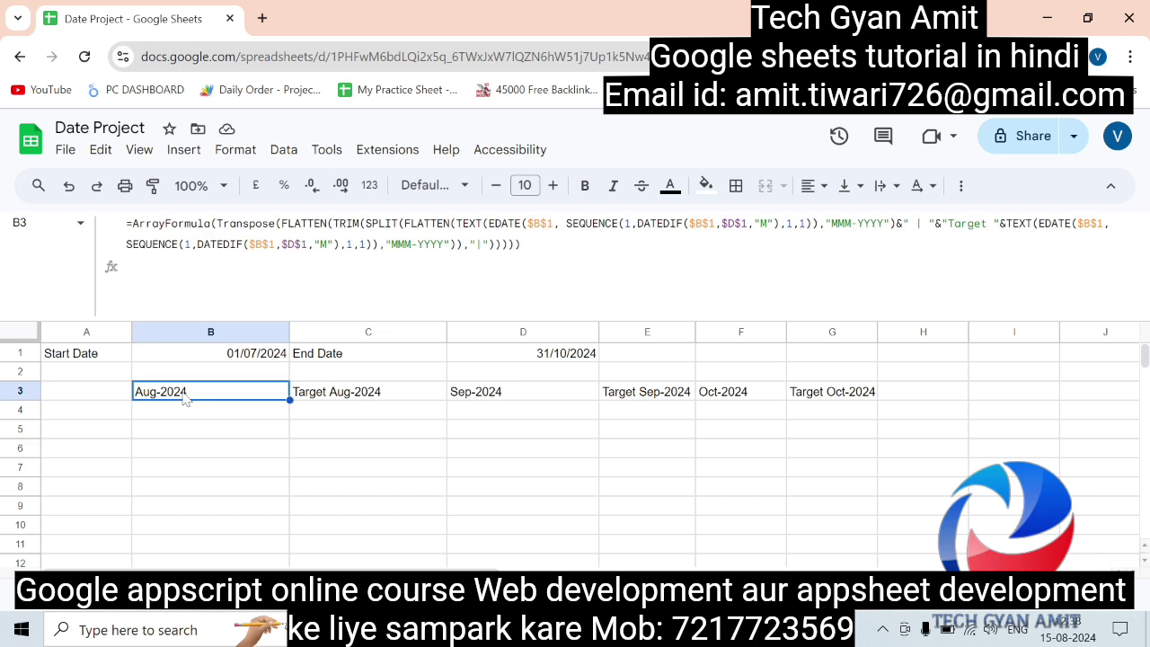